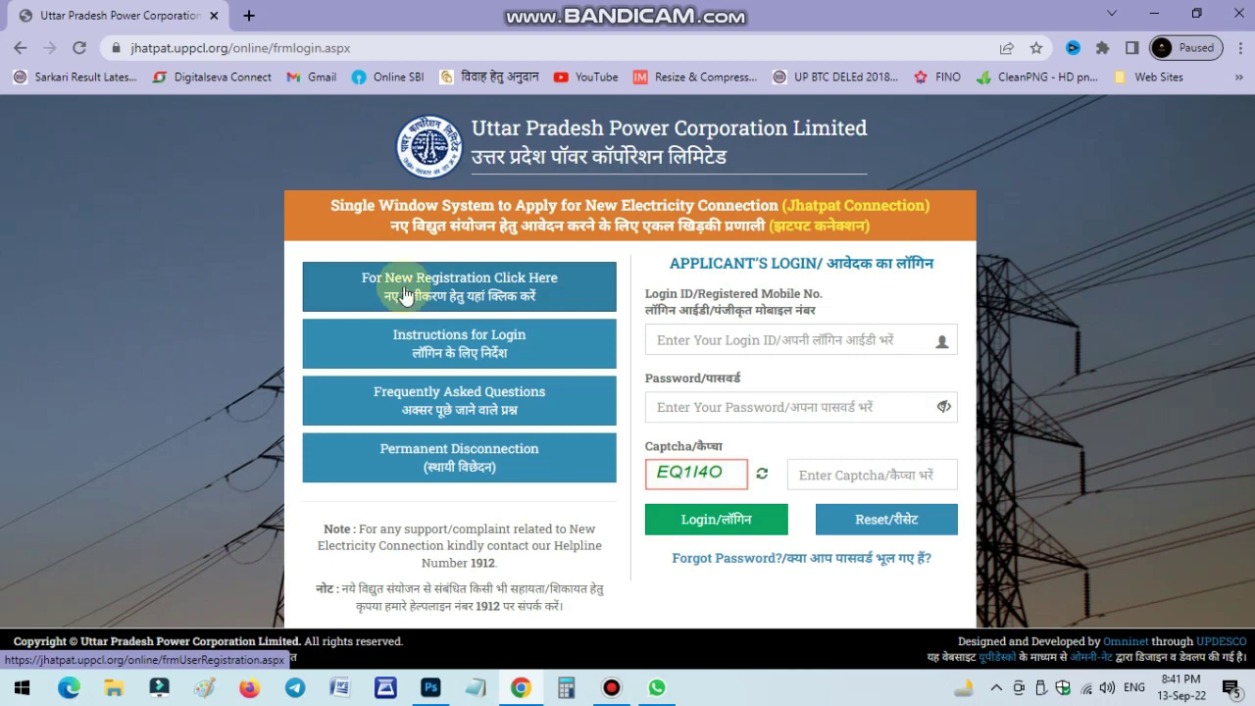
Open the new registration form, dismiss the translation offer, and review the registration instructions.
{"action": "left_click", "coordinate": [495, 302]}
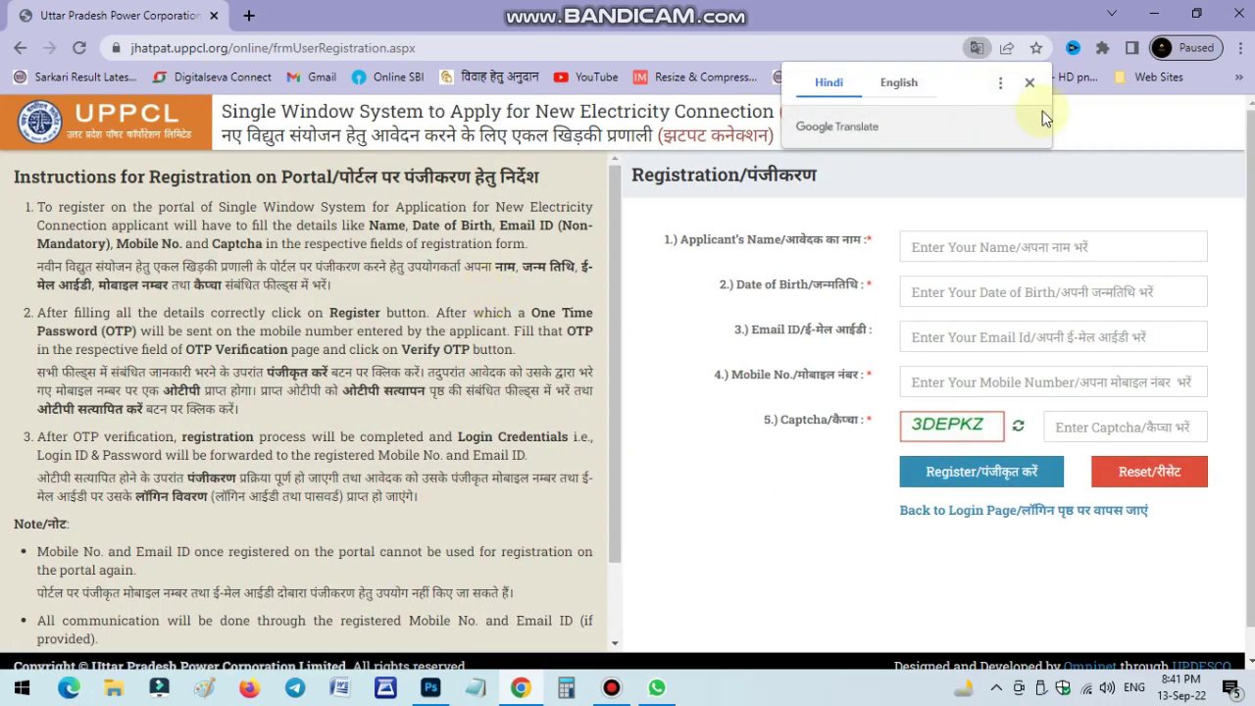
{"action": "left_click", "coordinate": [1030, 82]}
{"action": "scroll", "coordinate": [207, 297], "scroll_direction": "down", "scroll_amount": 1}
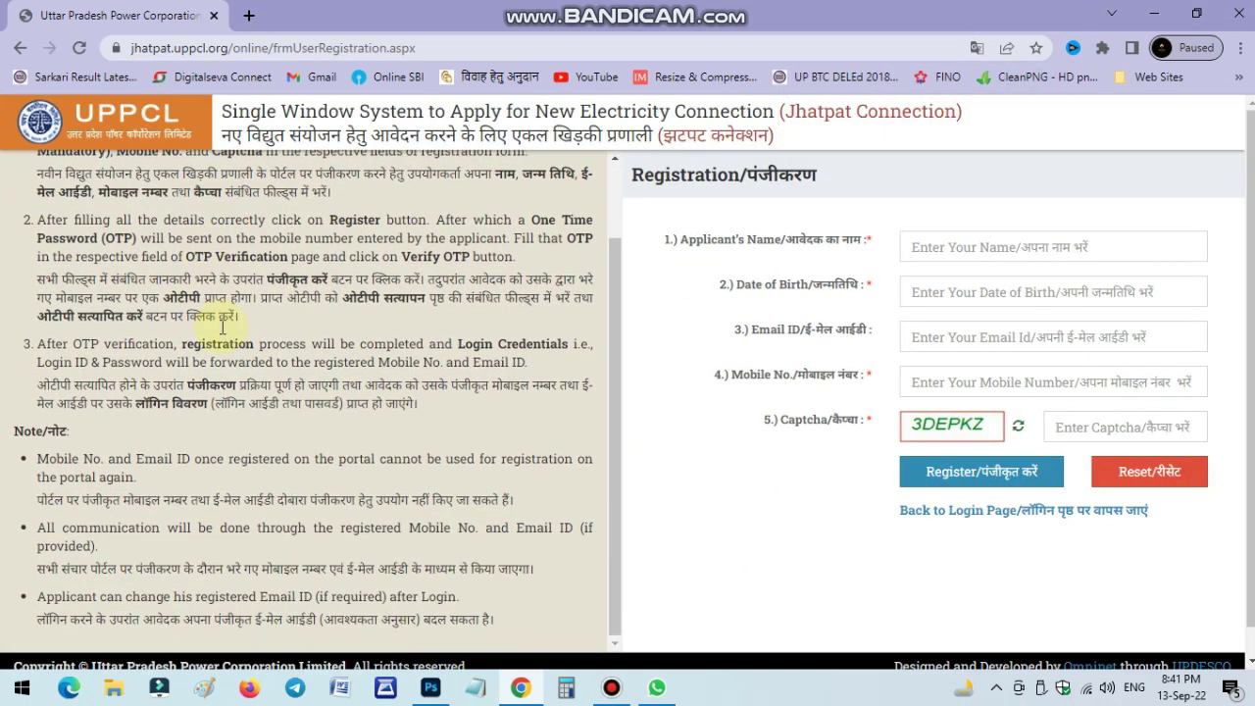
{"action": "scroll", "coordinate": [132, 510], "scroll_direction": "down", "scroll_amount": 1}
{"action": "scroll", "coordinate": [215, 376], "scroll_direction": "up", "scroll_amount": 1}
{"action": "scroll", "coordinate": [222, 374], "scroll_direction": "up", "scroll_amount": 1}
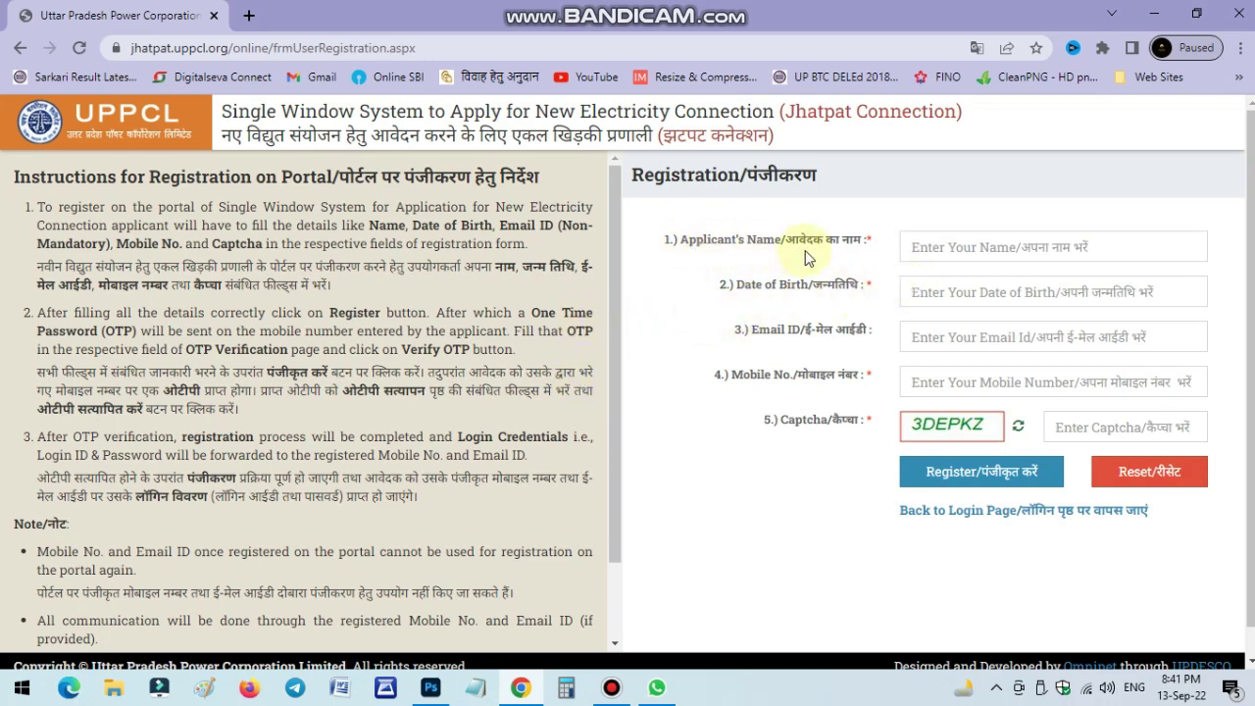
{"action": "left_click", "coordinate": [927, 248]}
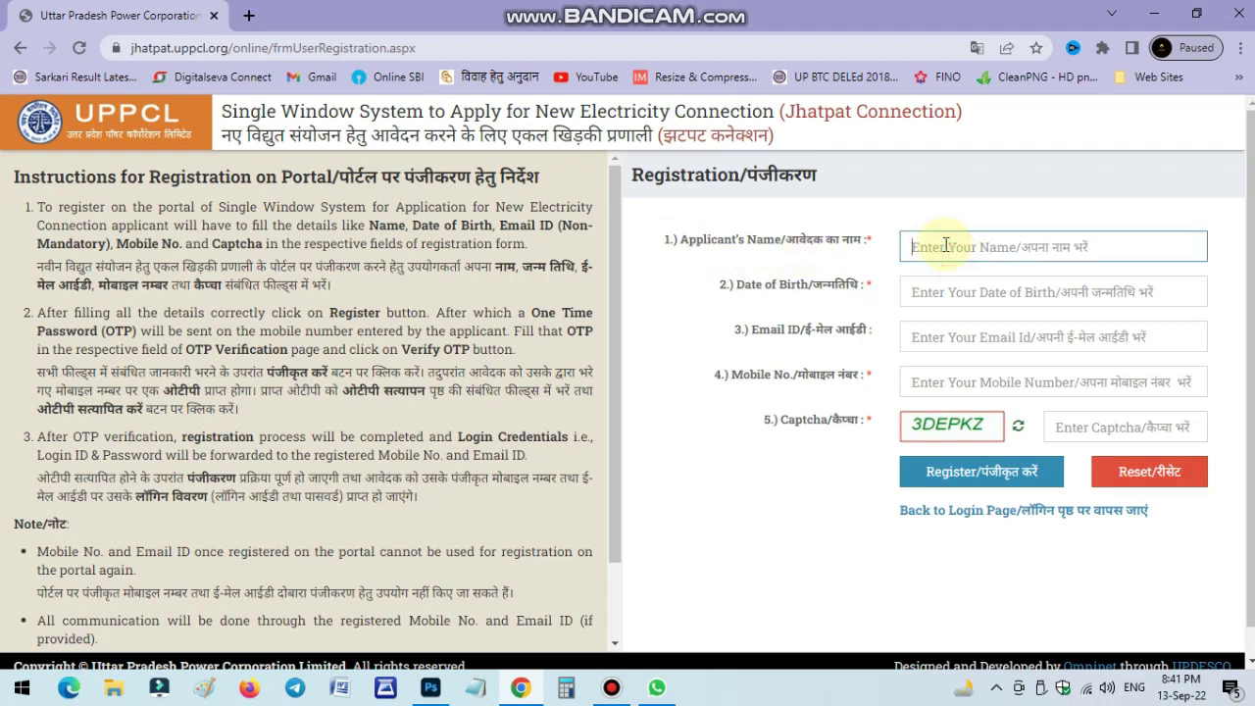
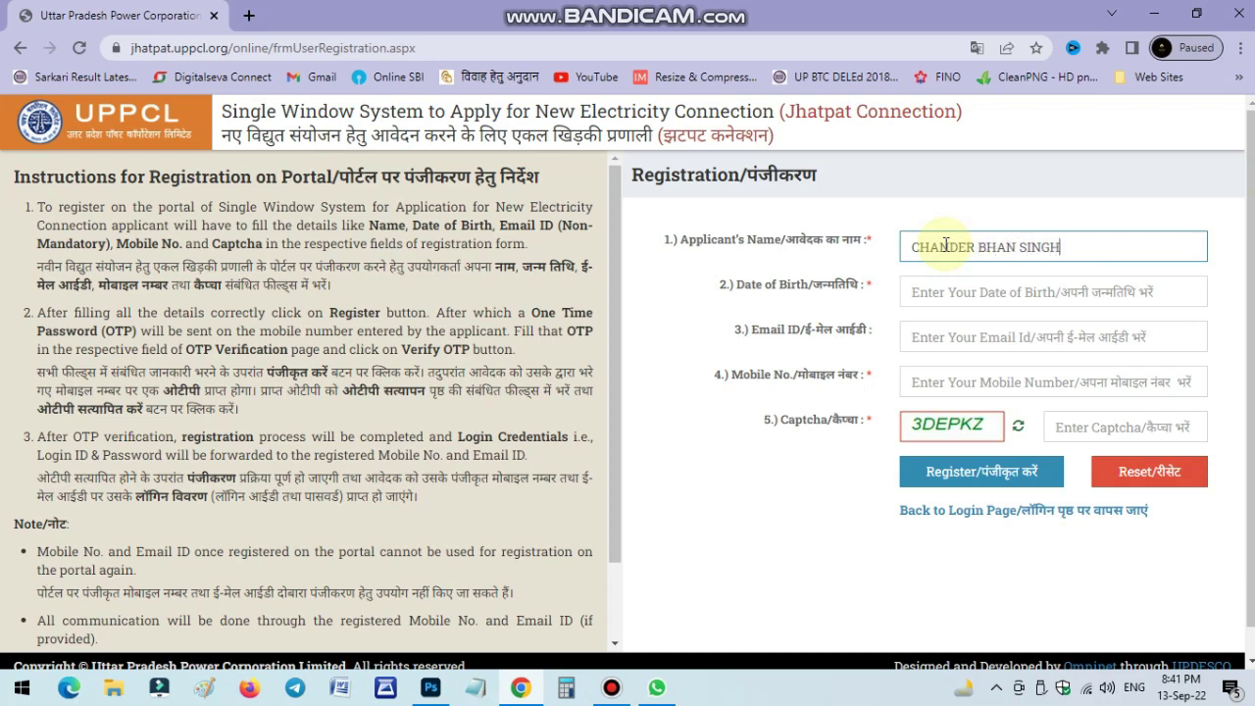
{"action": "left_click", "coordinate": [958, 299]}
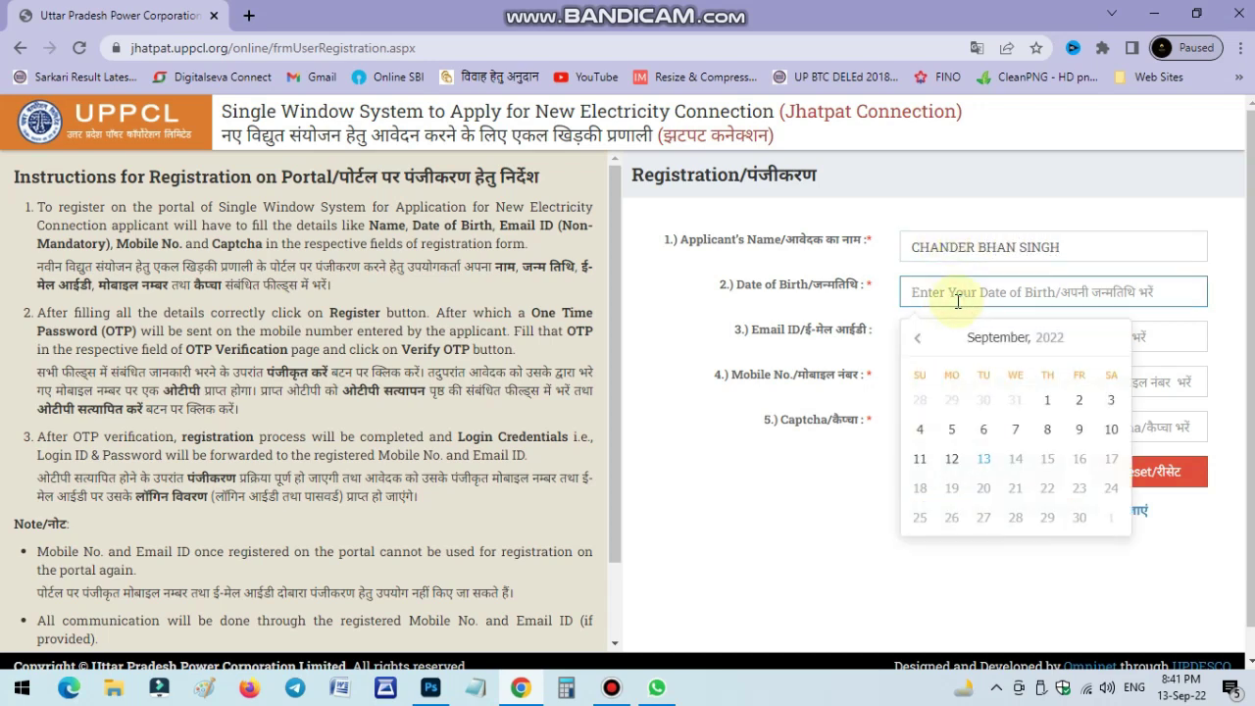
{"action": "left_click", "coordinate": [1020, 338]}
{"action": "left_click", "coordinate": [1015, 339]}
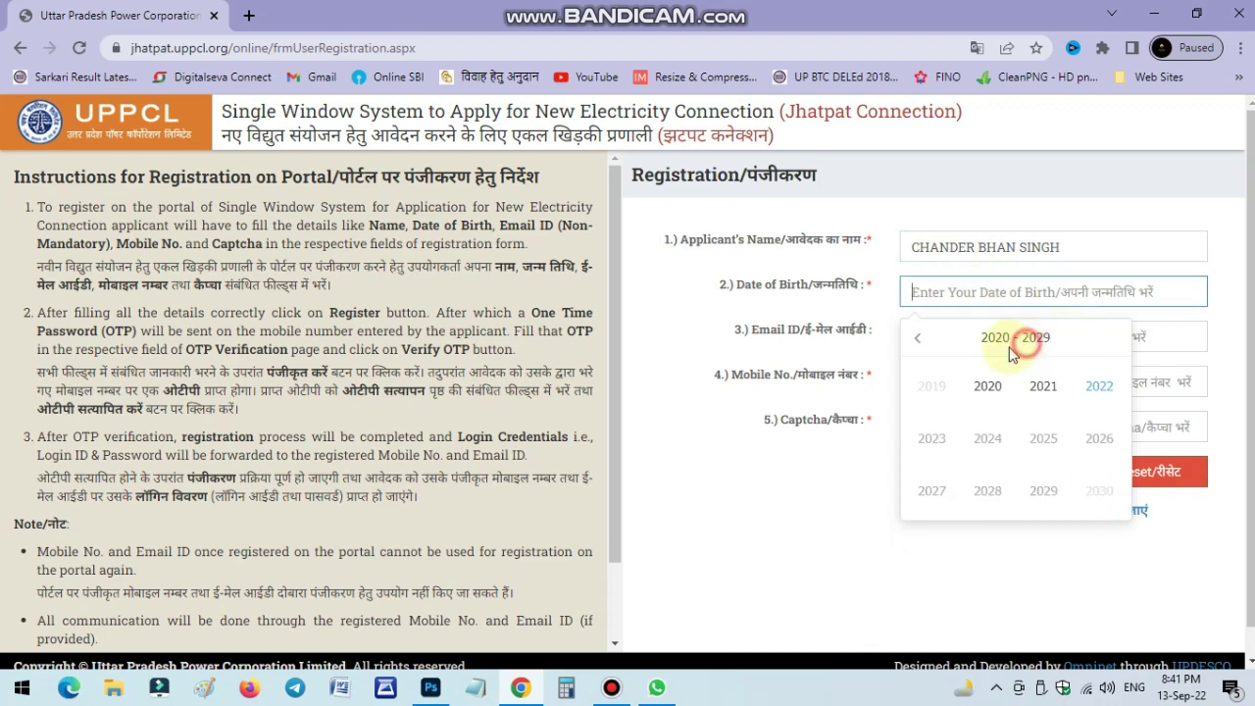
{"action": "left_click", "coordinate": [917, 339]}
{"action": "left_click", "coordinate": [917, 339]}
{"action": "left_click", "coordinate": [918, 339]}
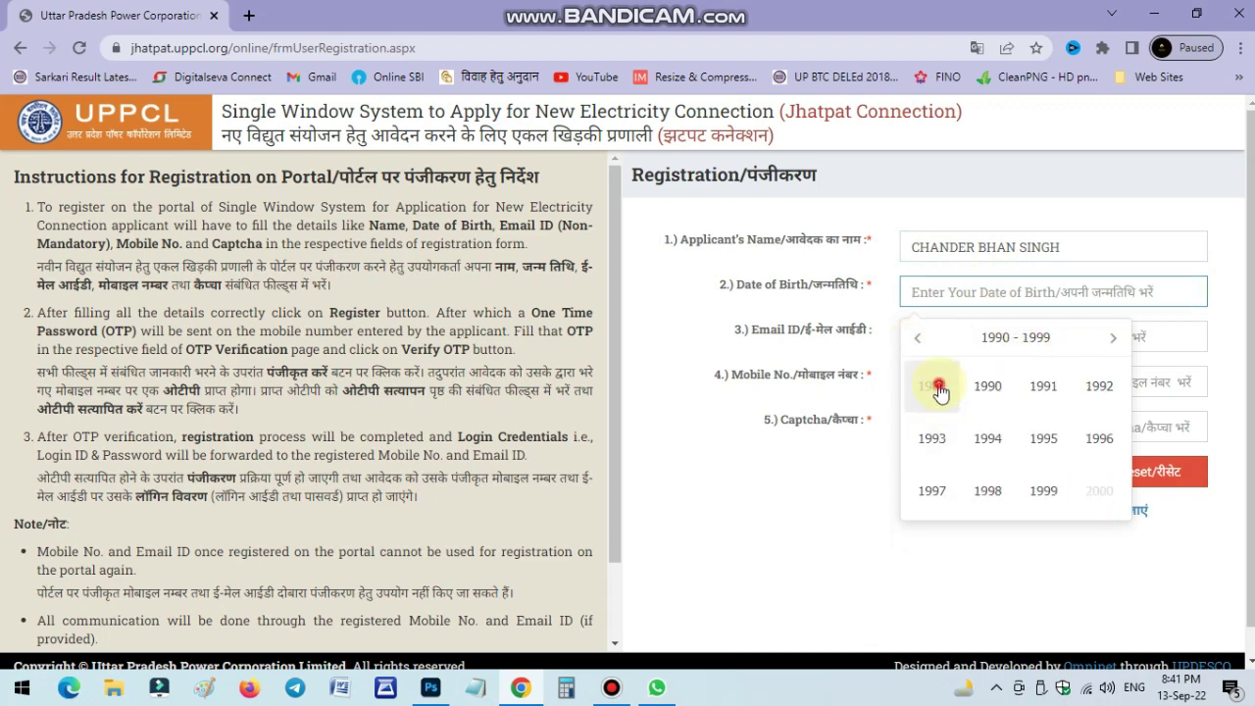
{"action": "left_click", "coordinate": [933, 385]}
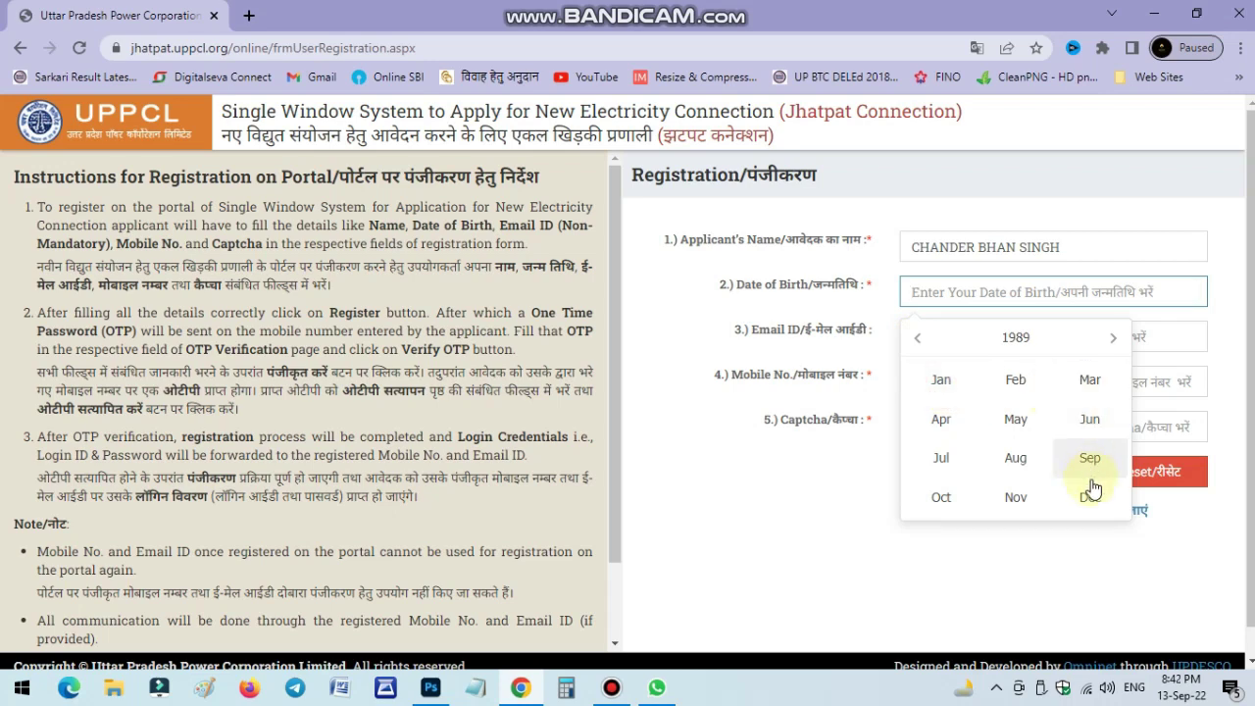
{"action": "left_click", "coordinate": [947, 496]}
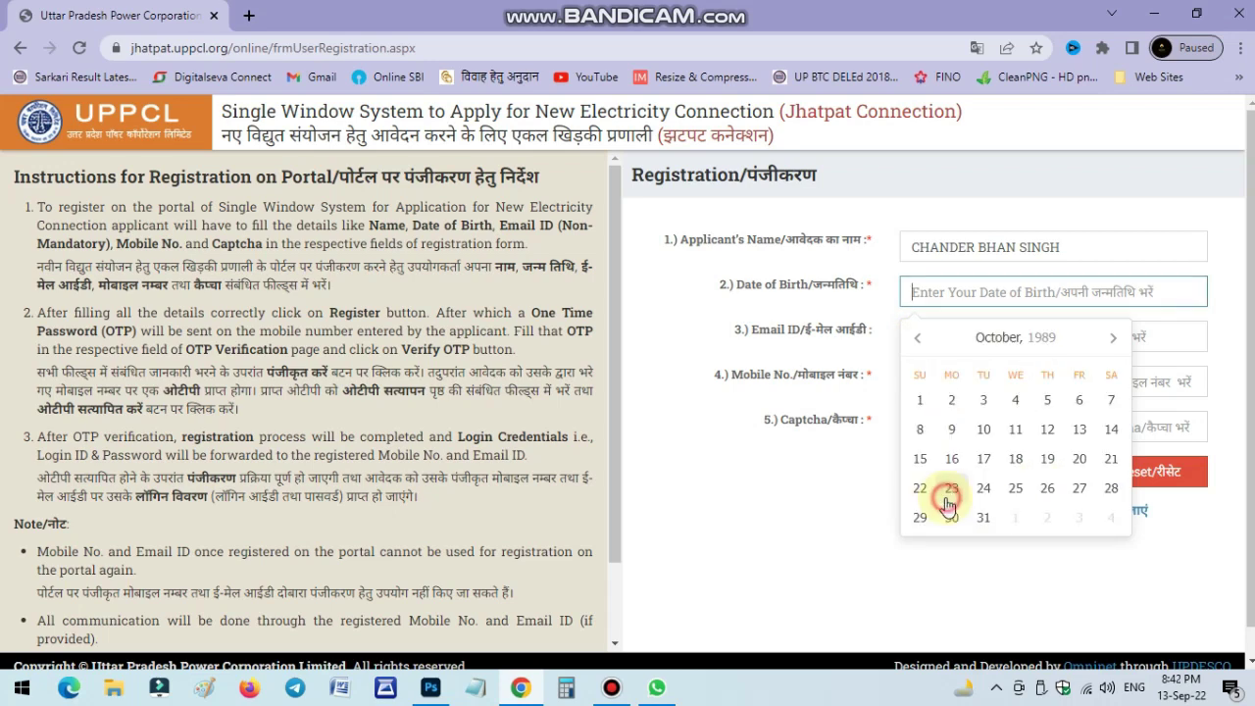
{"action": "left_click", "coordinate": [1079, 430]}
Enter the applicant's mobile number and the captcha code, then submit the registration.
{"action": "left_click", "coordinate": [947, 382]}
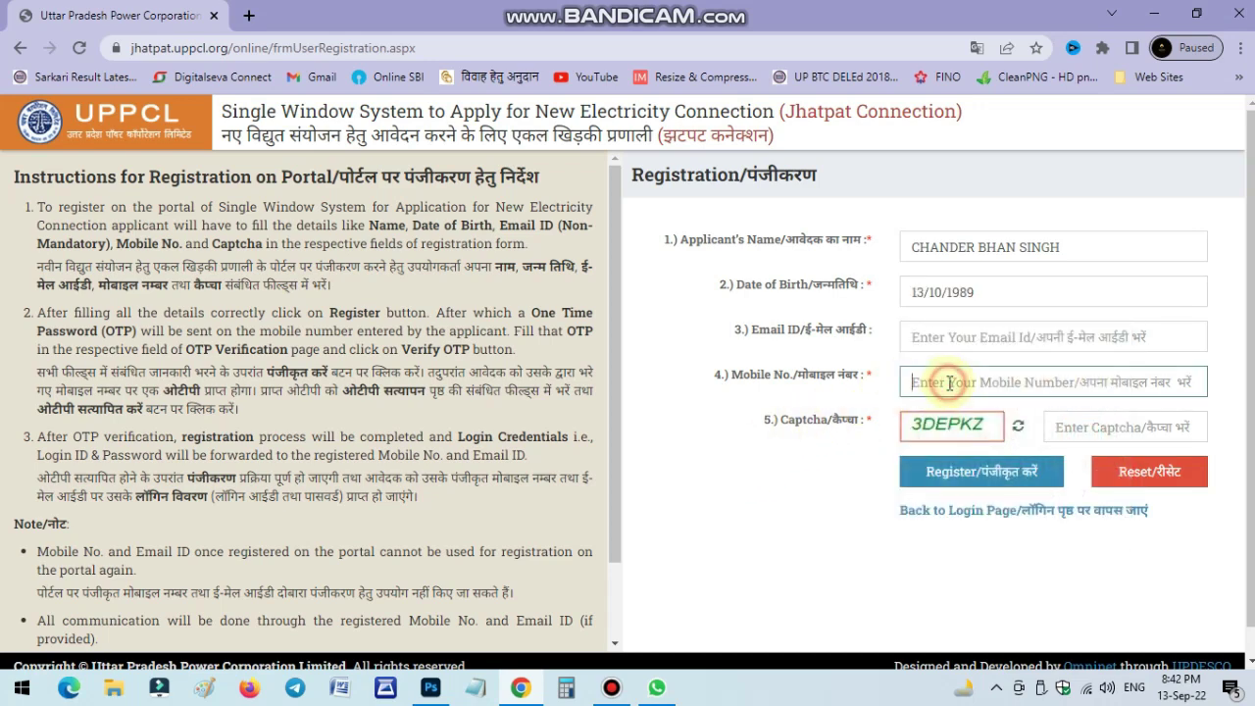
{"action": "type", "text": "9"}
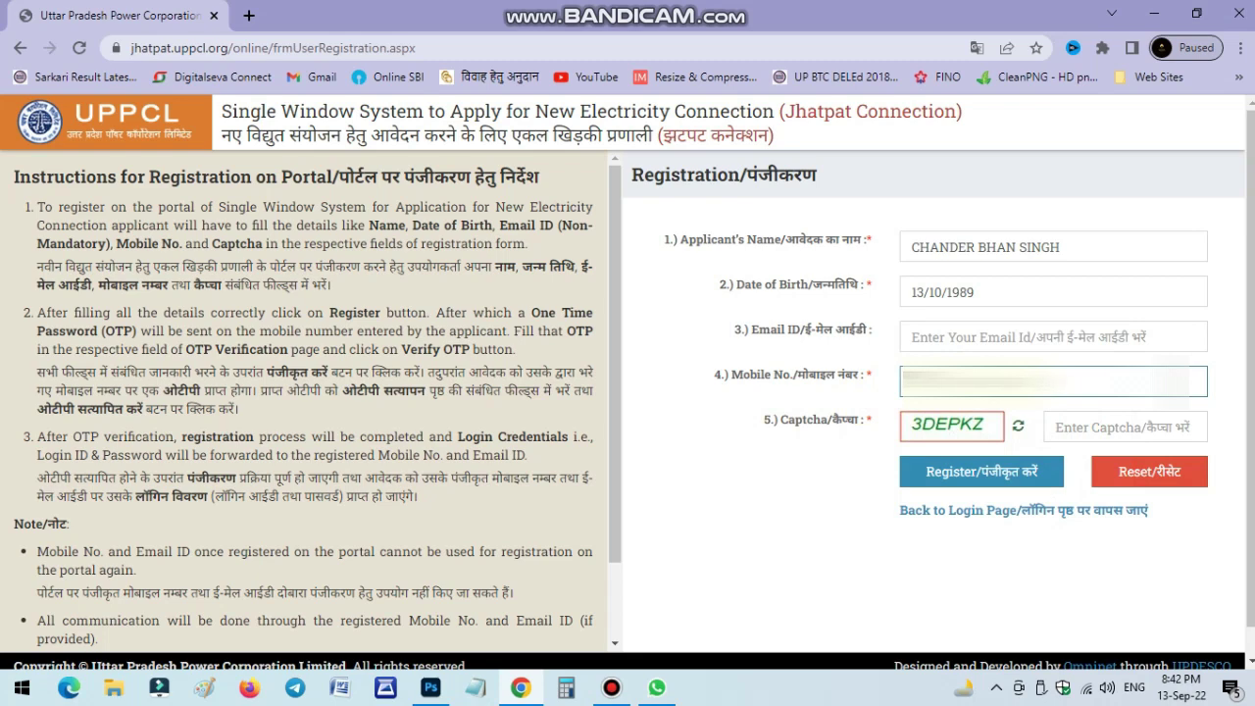
{"action": "left_click", "coordinate": [1083, 423]}
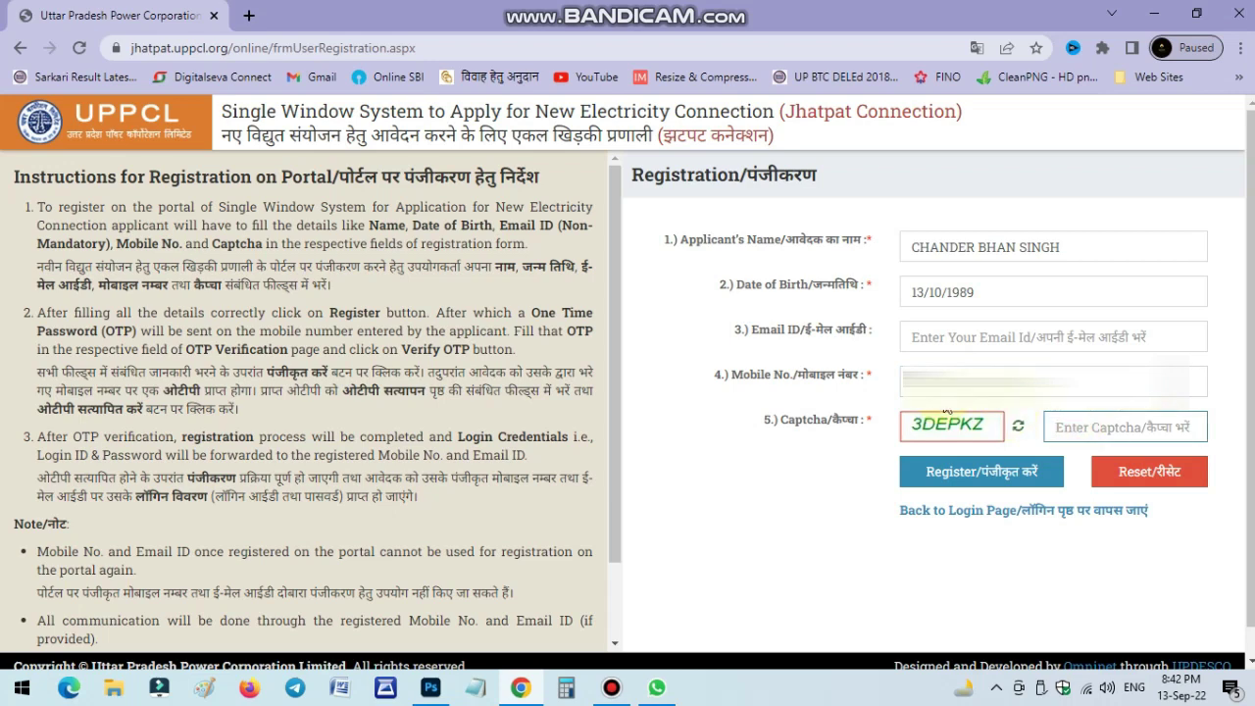
{"action": "left_click", "coordinate": [1121, 437]}
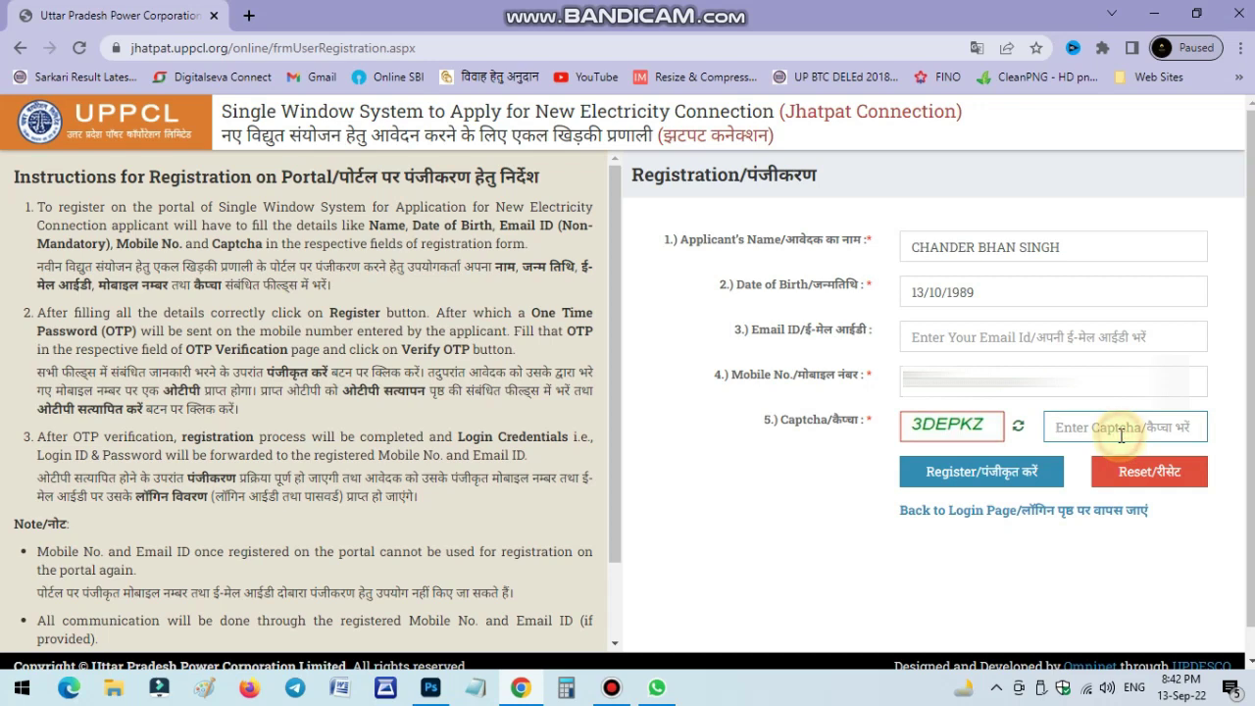
{"action": "type", "text": "3DE"}
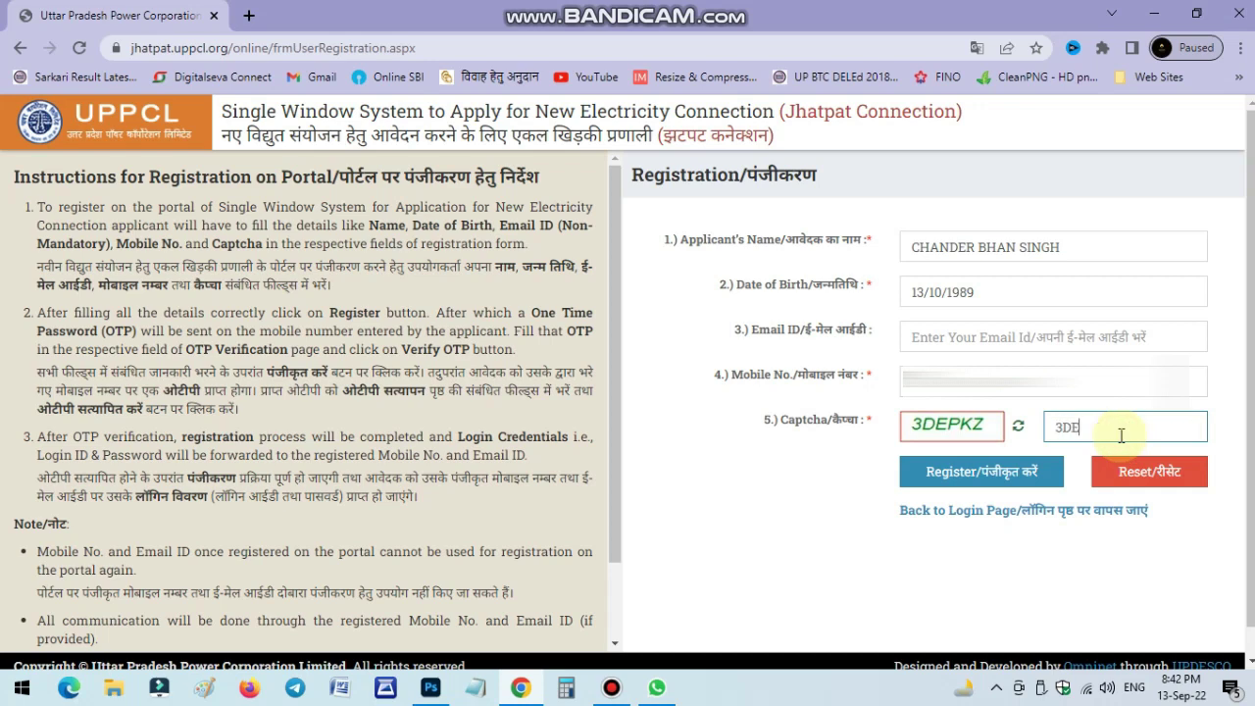
{"action": "type", "text": "PKZ"}
{"action": "left_click", "coordinate": [760, 523]}
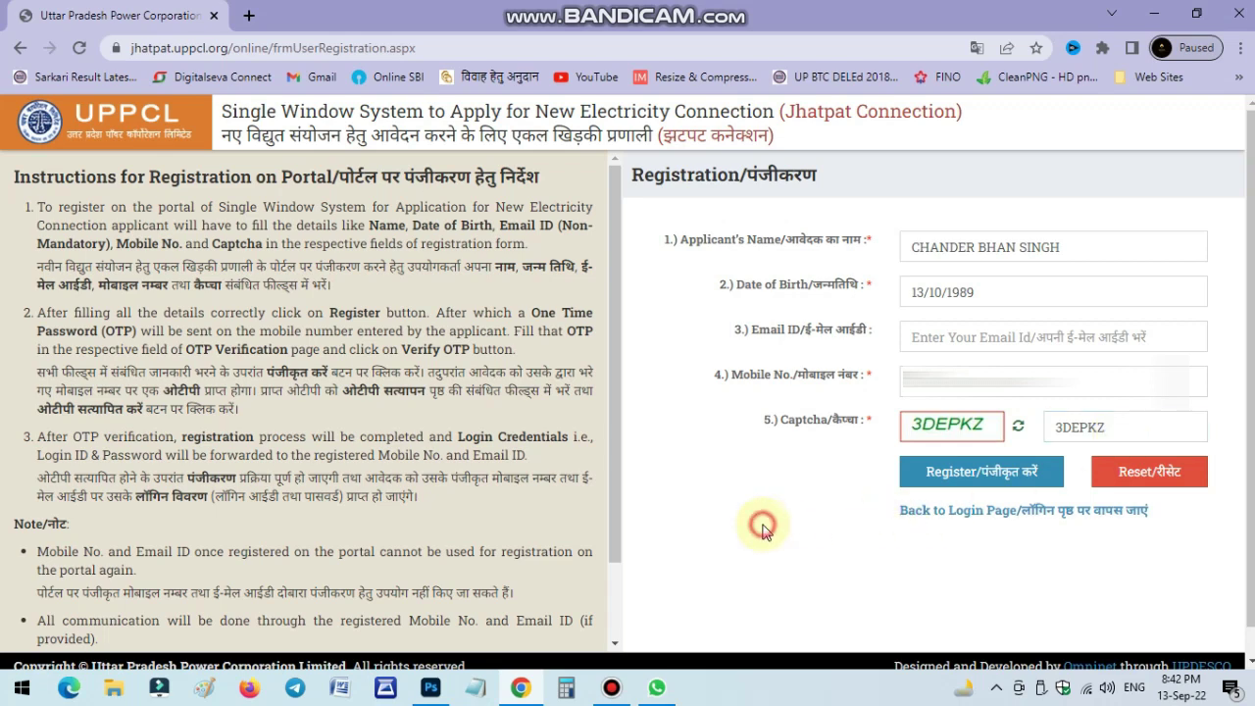
{"action": "left_click", "coordinate": [942, 484]}
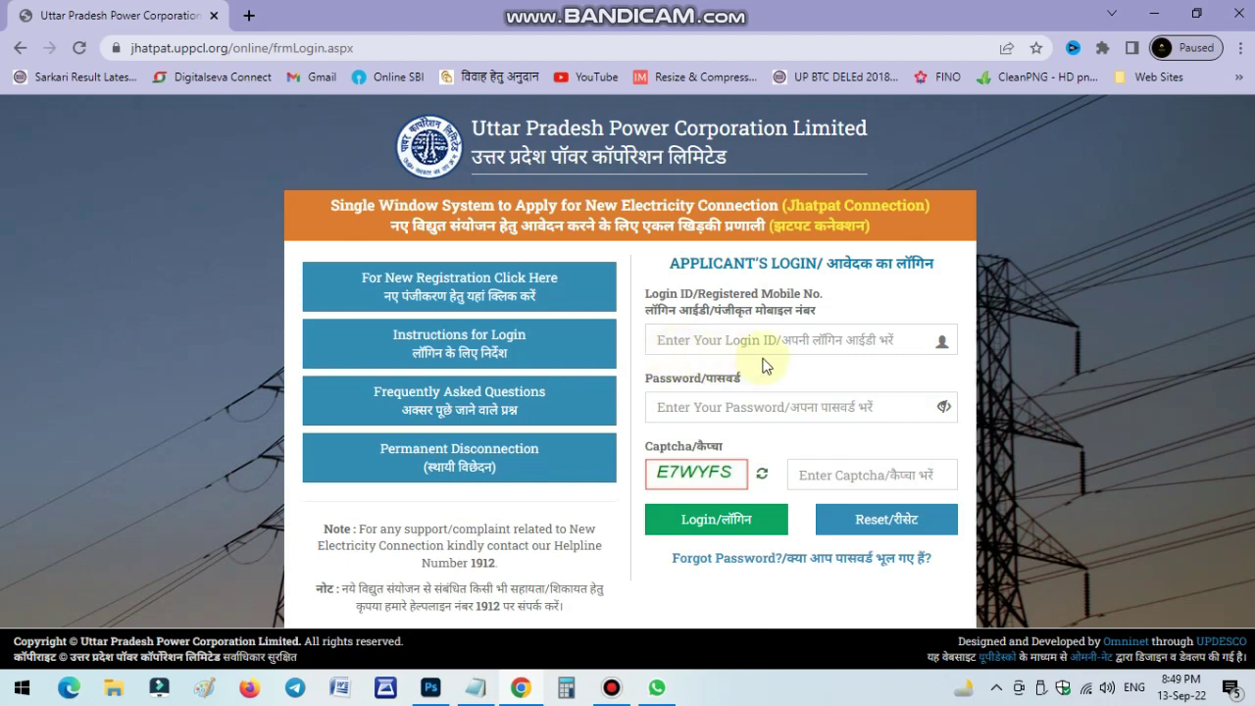
Log in with the login ID and password pasted from the saved notes, plus the captcha code.
{"action": "left_click", "coordinate": [475, 688]}
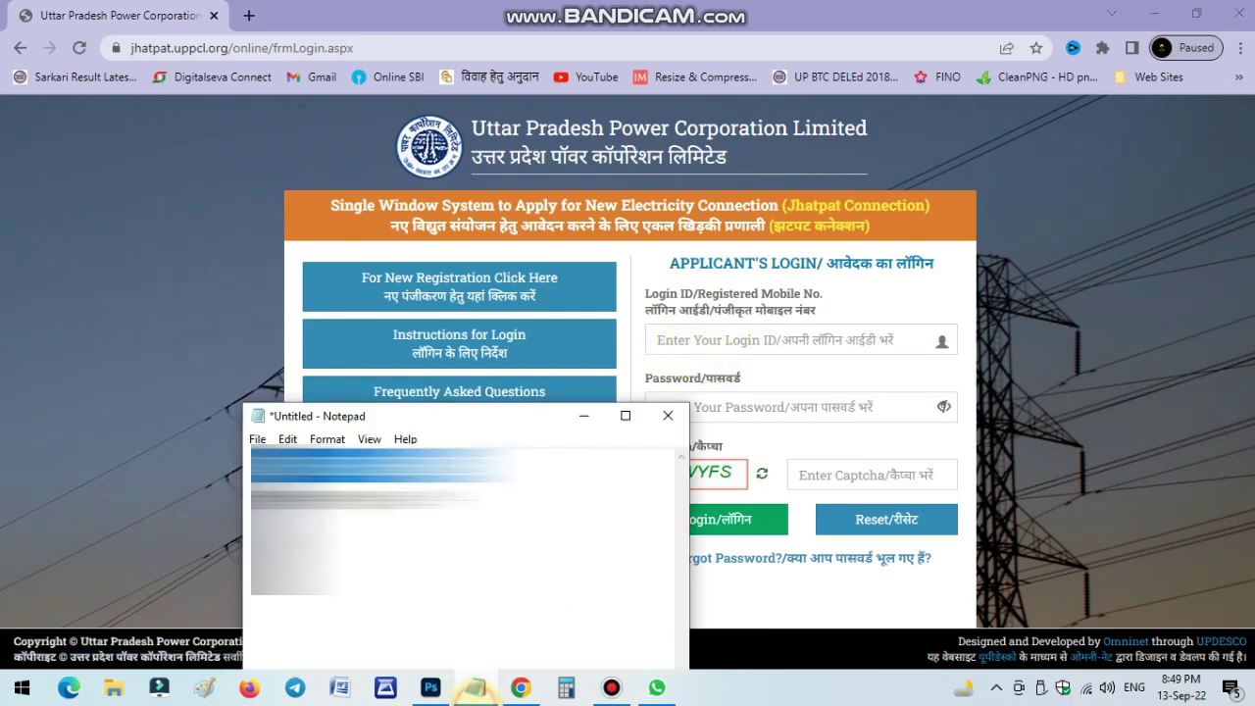
{"action": "left_click", "coordinate": [727, 344]}
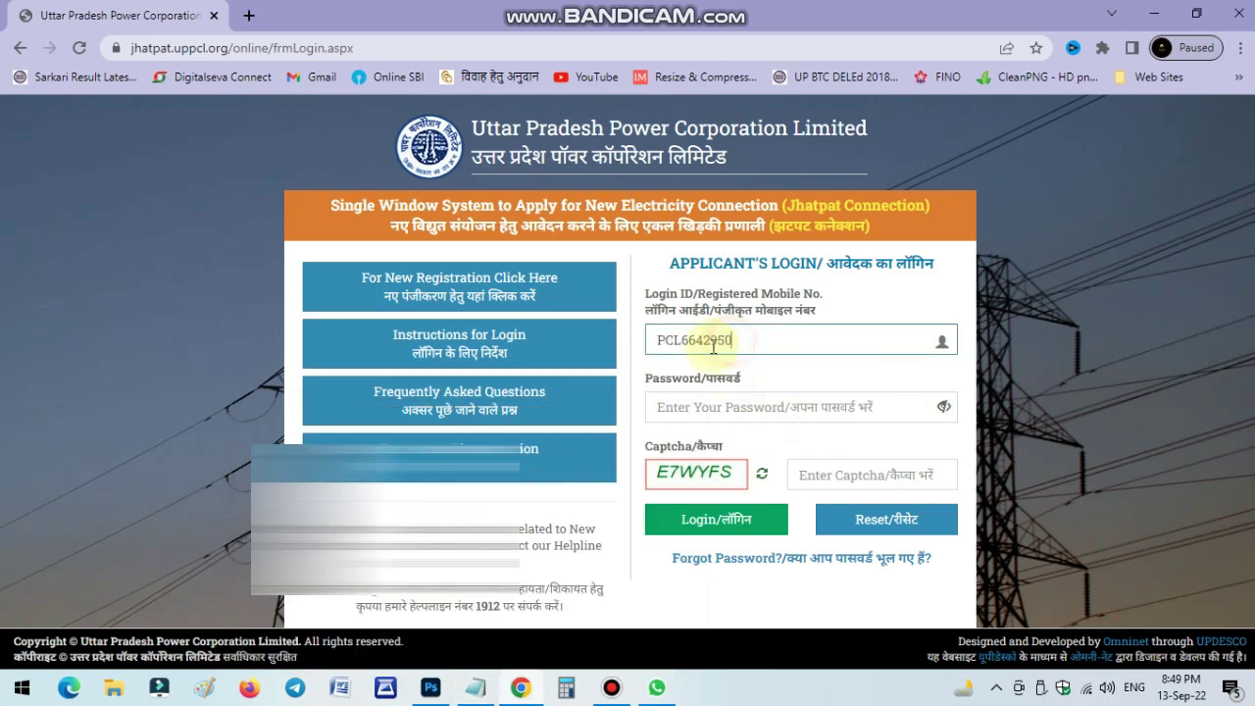
{"action": "left_click", "coordinate": [475, 687]}
{"action": "left_click_drag", "start_coordinate": [470, 502], "coordinate": [211, 509]}
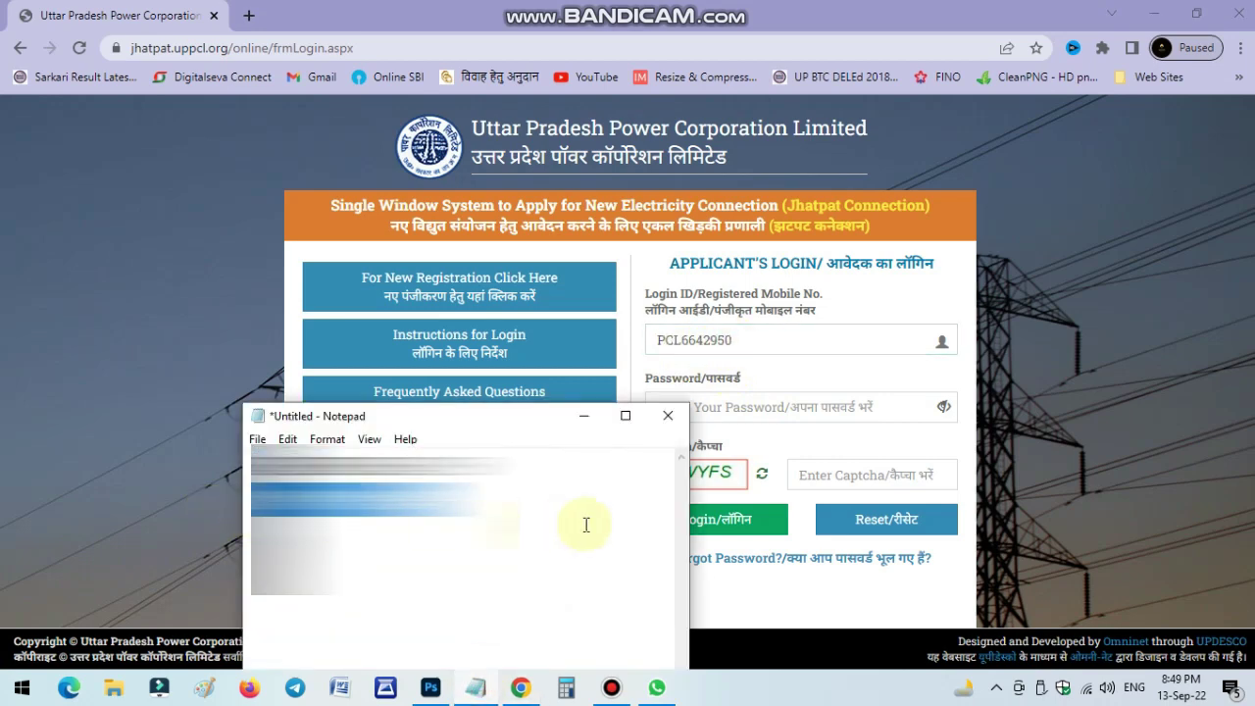
{"action": "left_click", "coordinate": [776, 412]}
{"action": "key", "text": "ctrl+v"}
{"action": "left_click", "coordinate": [850, 475]}
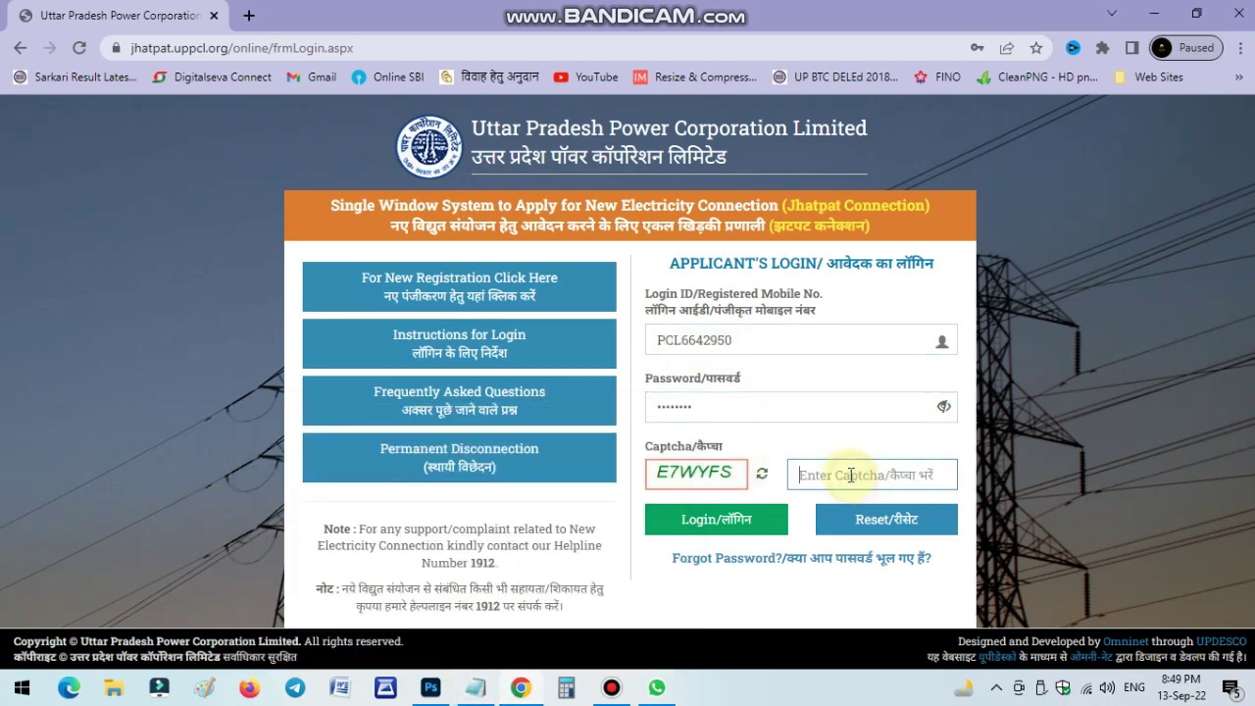
{"action": "type", "text": "E7"}
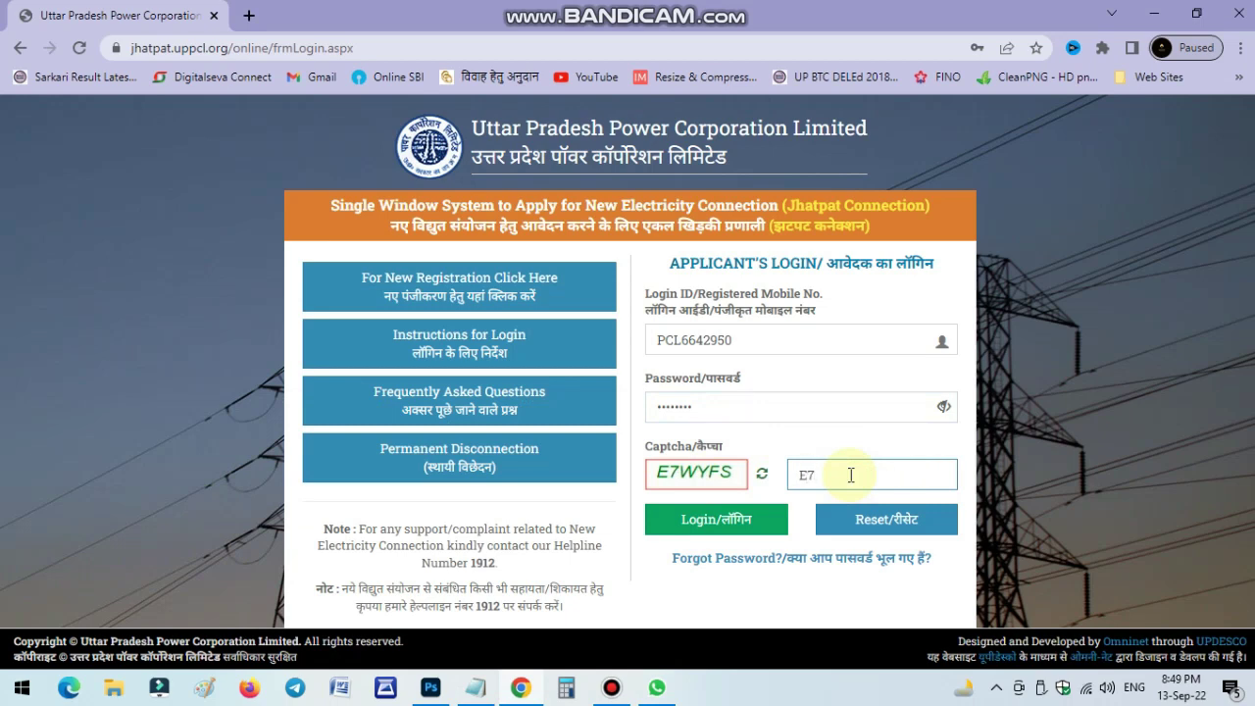
{"action": "type", "text": "WYFS"}
{"action": "left_click", "coordinate": [681, 522]}
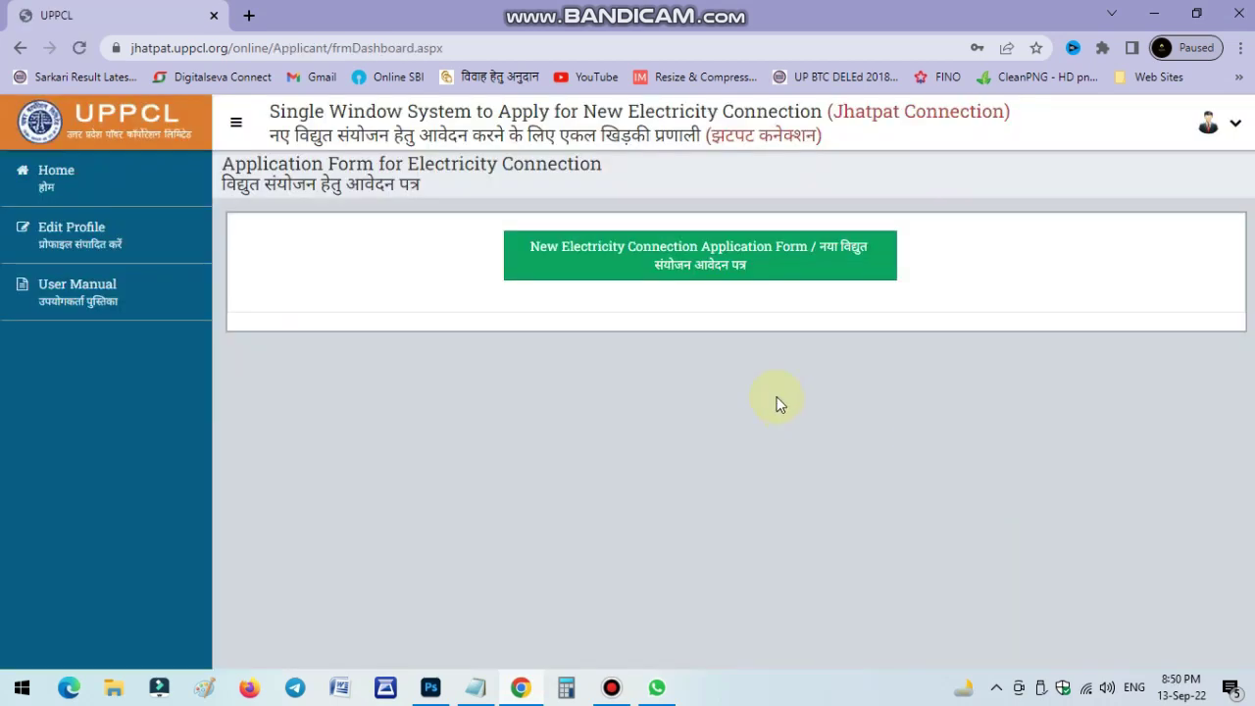
Start a new connection application, close the translation popup, and show the Purpose of Supply options.
{"action": "left_click", "coordinate": [700, 278]}
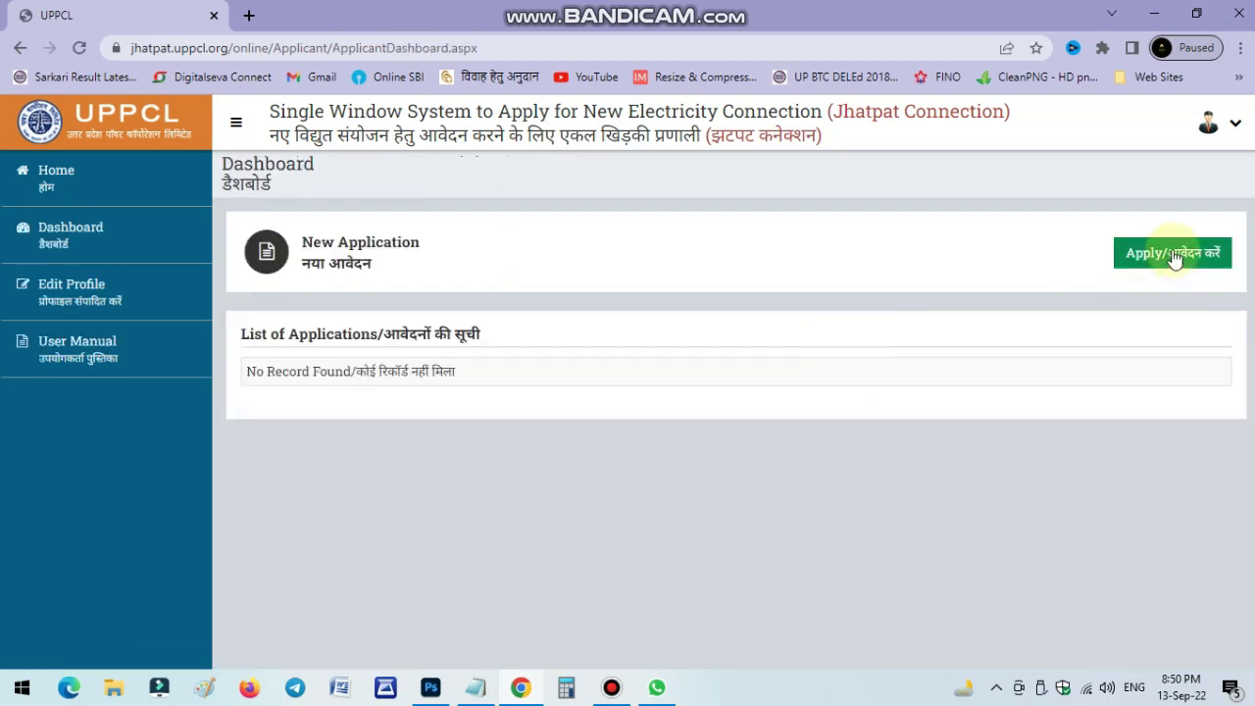
{"action": "left_click", "coordinate": [1174, 256]}
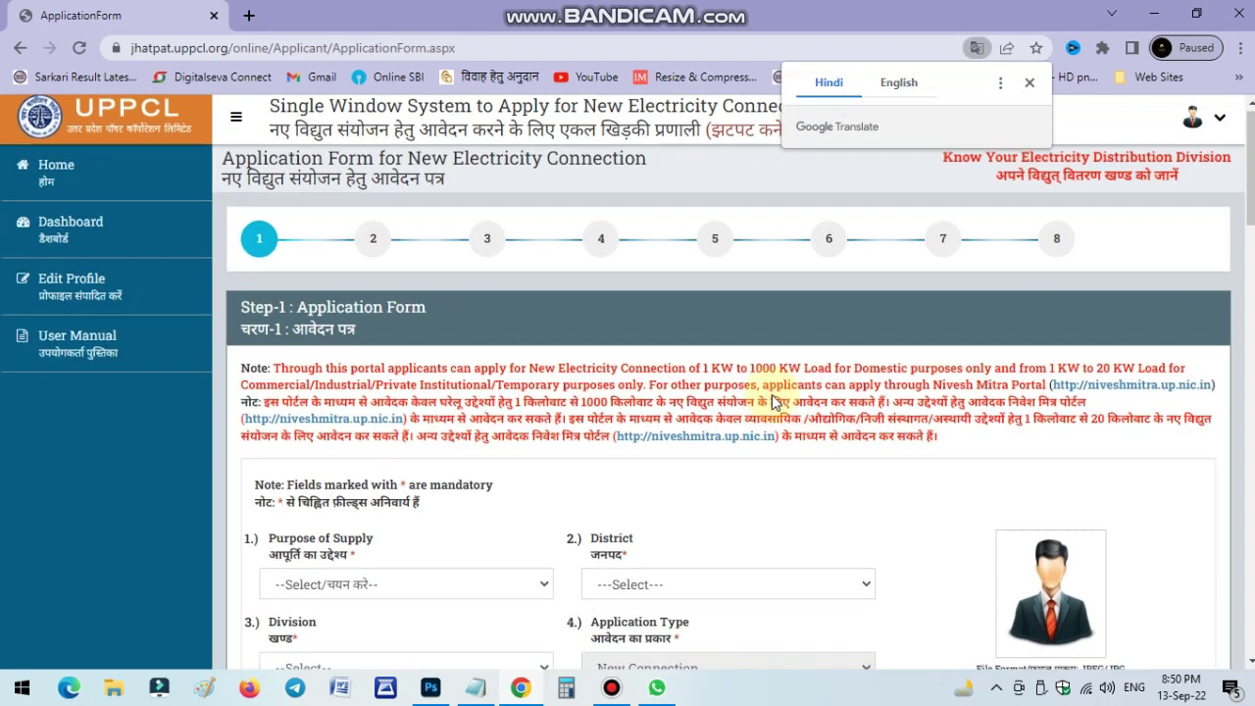
{"action": "scroll", "coordinate": [1079, 196], "scroll_direction": "down", "scroll_amount": 1}
{"action": "left_click", "coordinate": [1028, 80]}
{"action": "scroll", "coordinate": [748, 364], "scroll_direction": "down", "scroll_amount": 1}
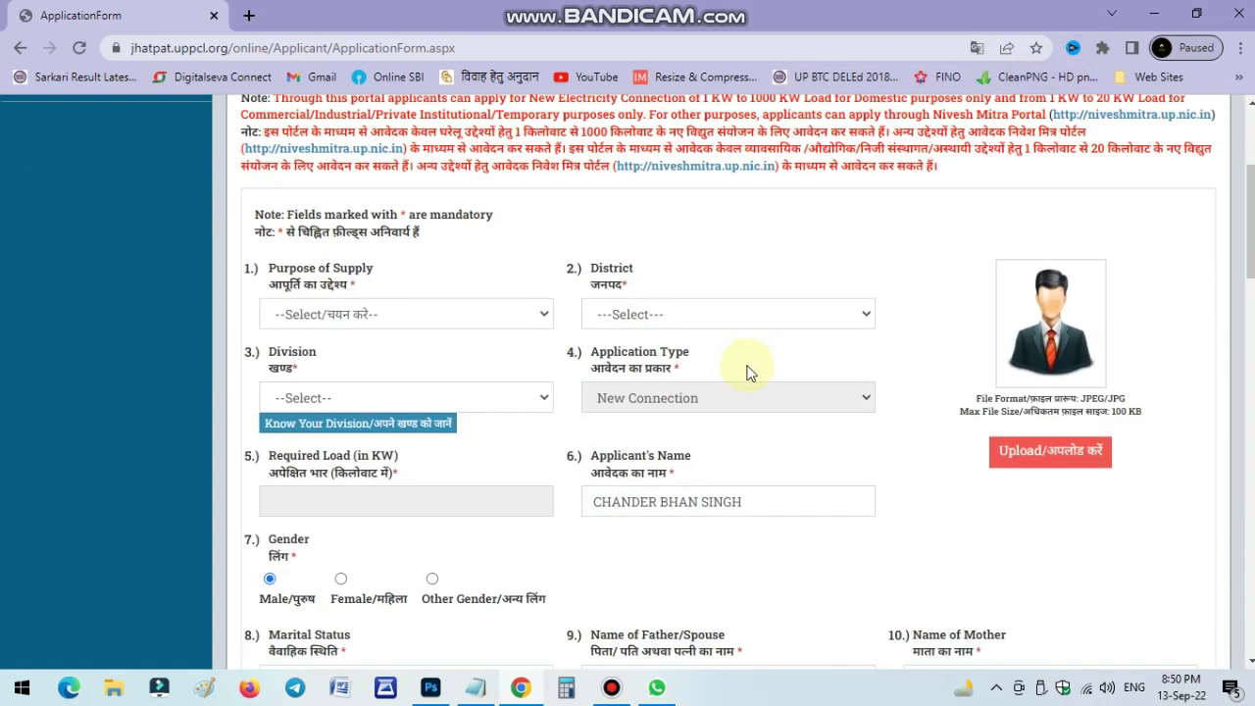
{"action": "scroll", "coordinate": [718, 365], "scroll_direction": "up", "scroll_amount": 1}
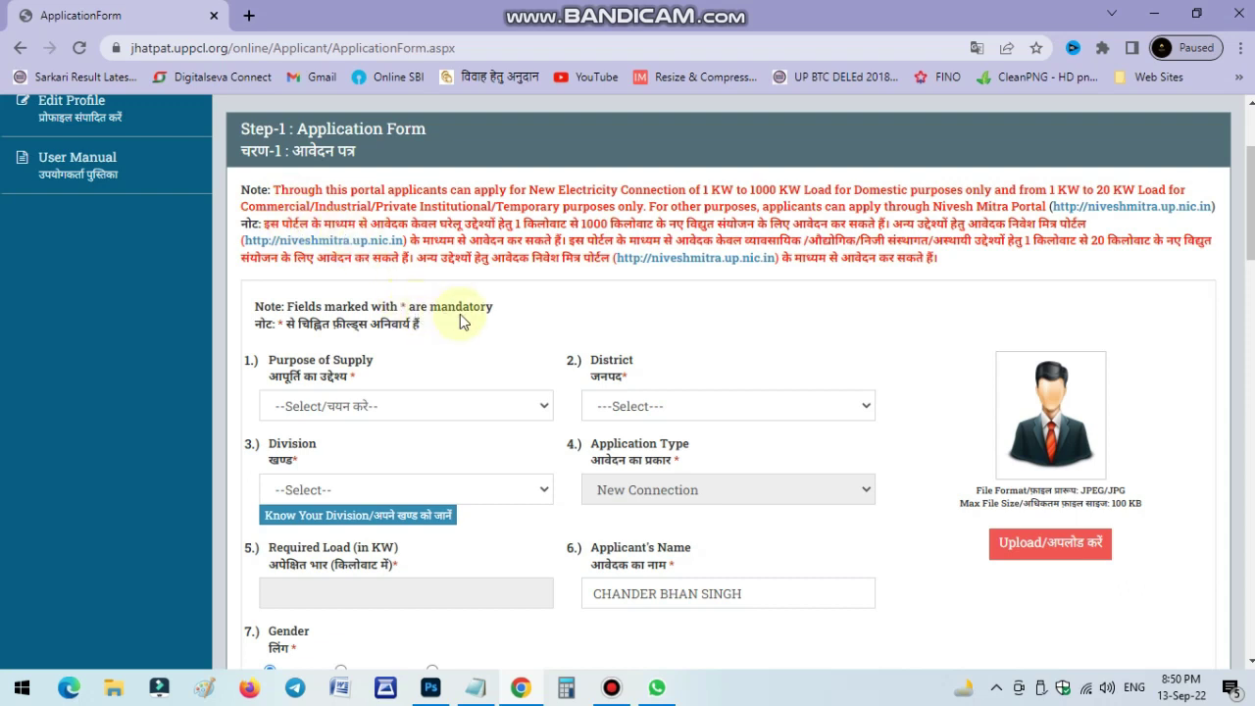
{"action": "scroll", "coordinate": [455, 323], "scroll_direction": "down", "scroll_amount": 1}
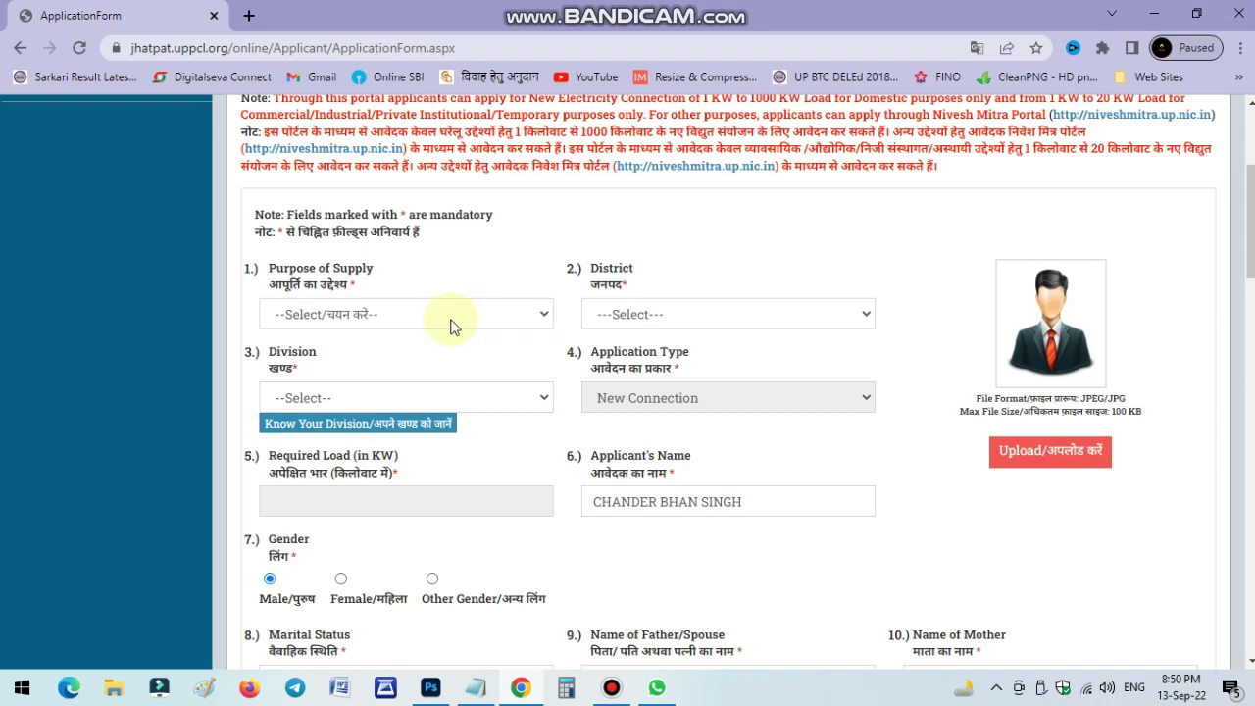
{"action": "scroll", "coordinate": [461, 294], "scroll_direction": "down", "scroll_amount": 2}
{"action": "scroll", "coordinate": [392, 201], "scroll_direction": "up", "scroll_amount": 1}
{"action": "scroll", "coordinate": [392, 203], "scroll_direction": "up", "scroll_amount": 1}
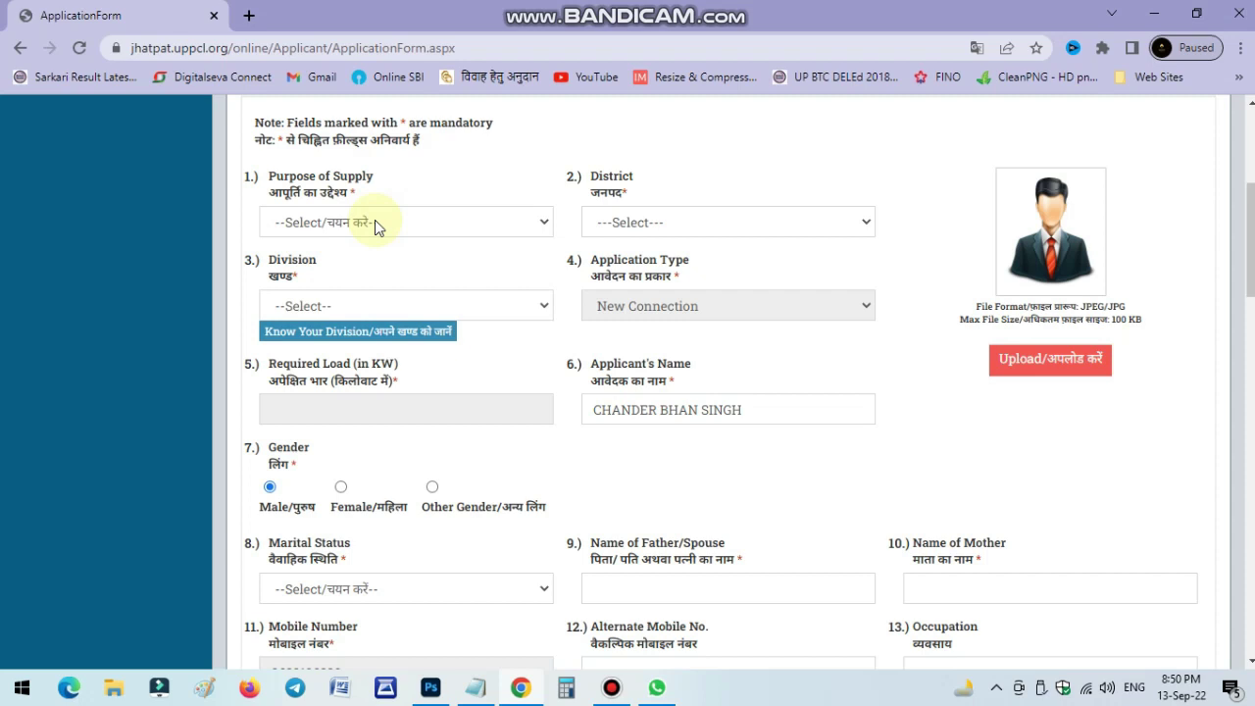
{"action": "left_click", "coordinate": [375, 224]}
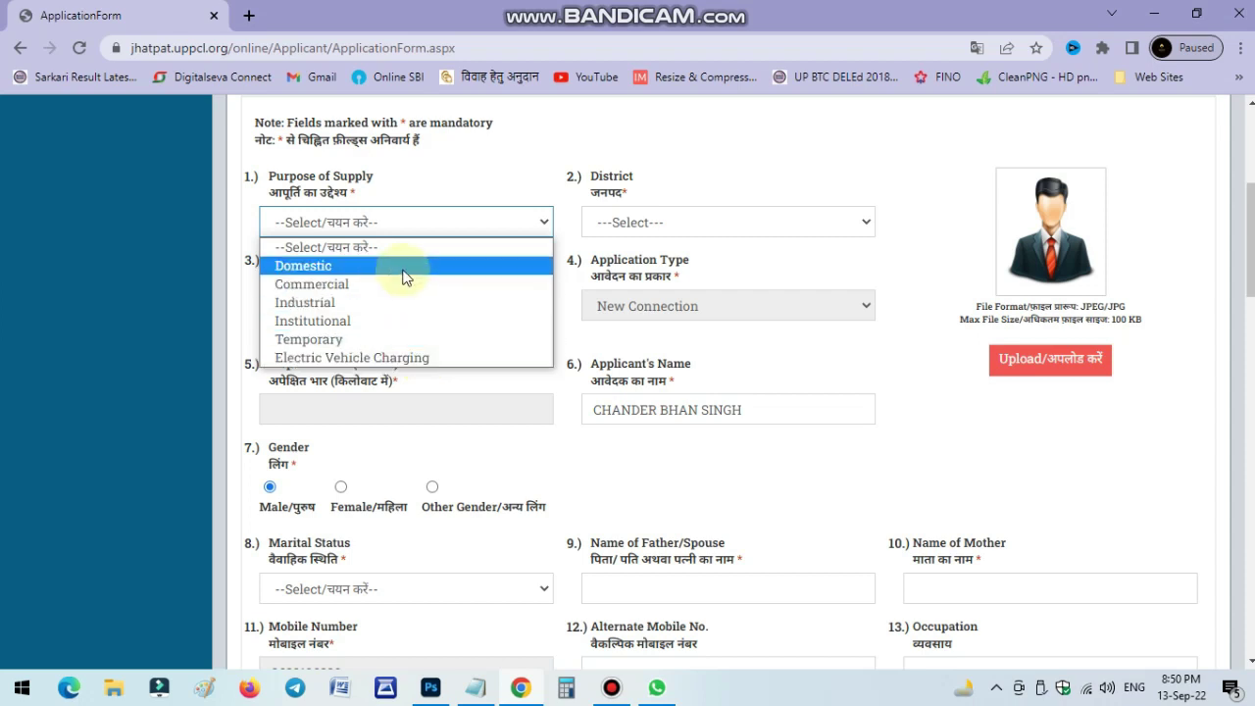
Choose Domestic as purpose of supply, leaving multi-point conversion and BPL card holder at No.
{"action": "left_click", "coordinate": [333, 266]}
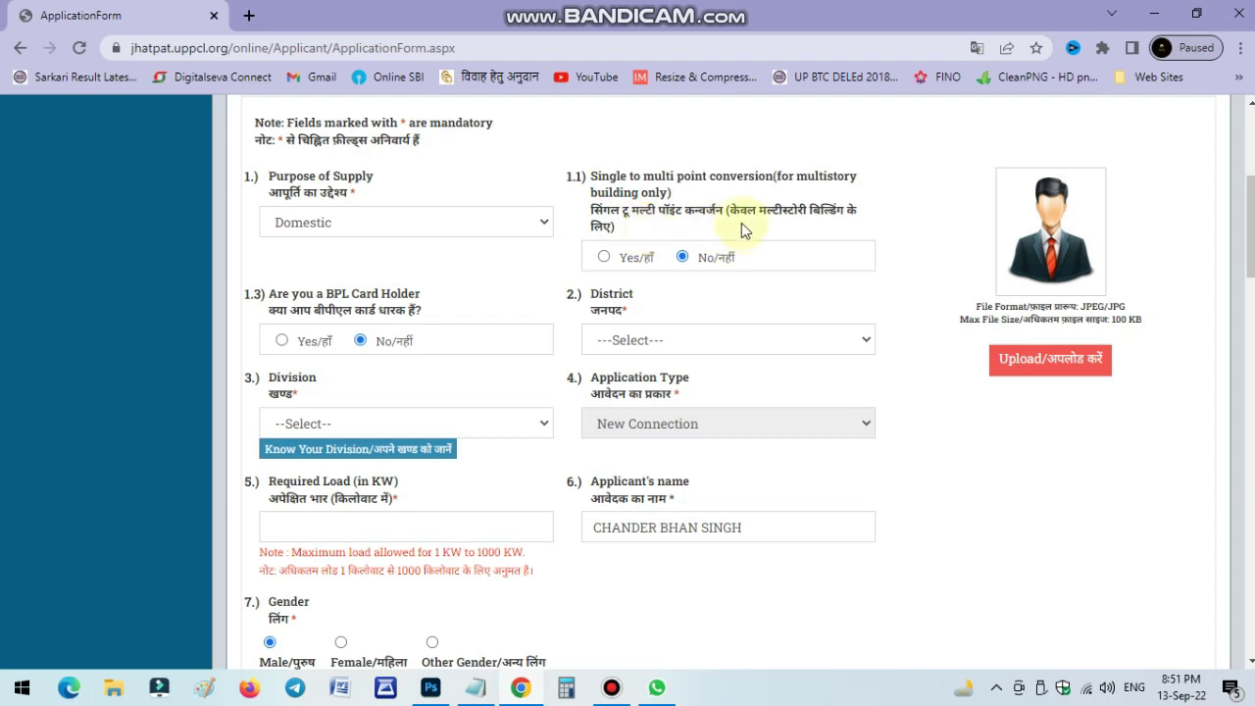
{"action": "left_click_drag", "start_coordinate": [727, 216], "coordinate": [814, 223]}
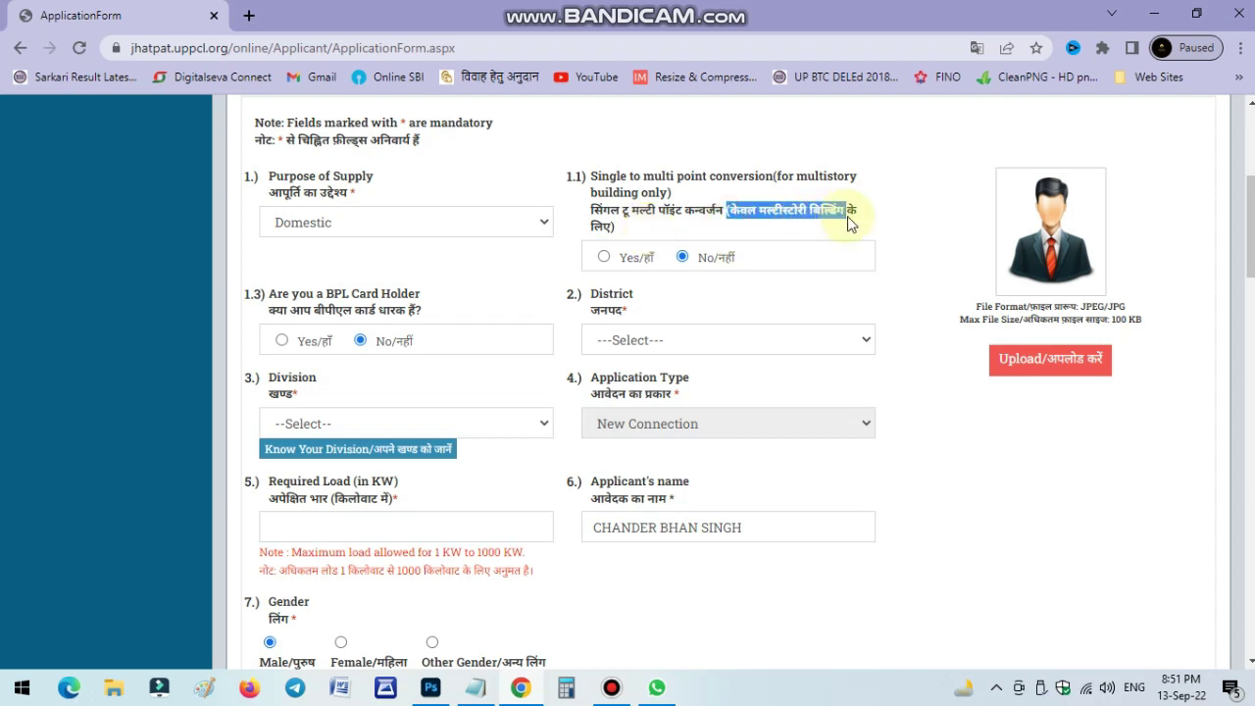
{"action": "left_click", "coordinate": [807, 233]}
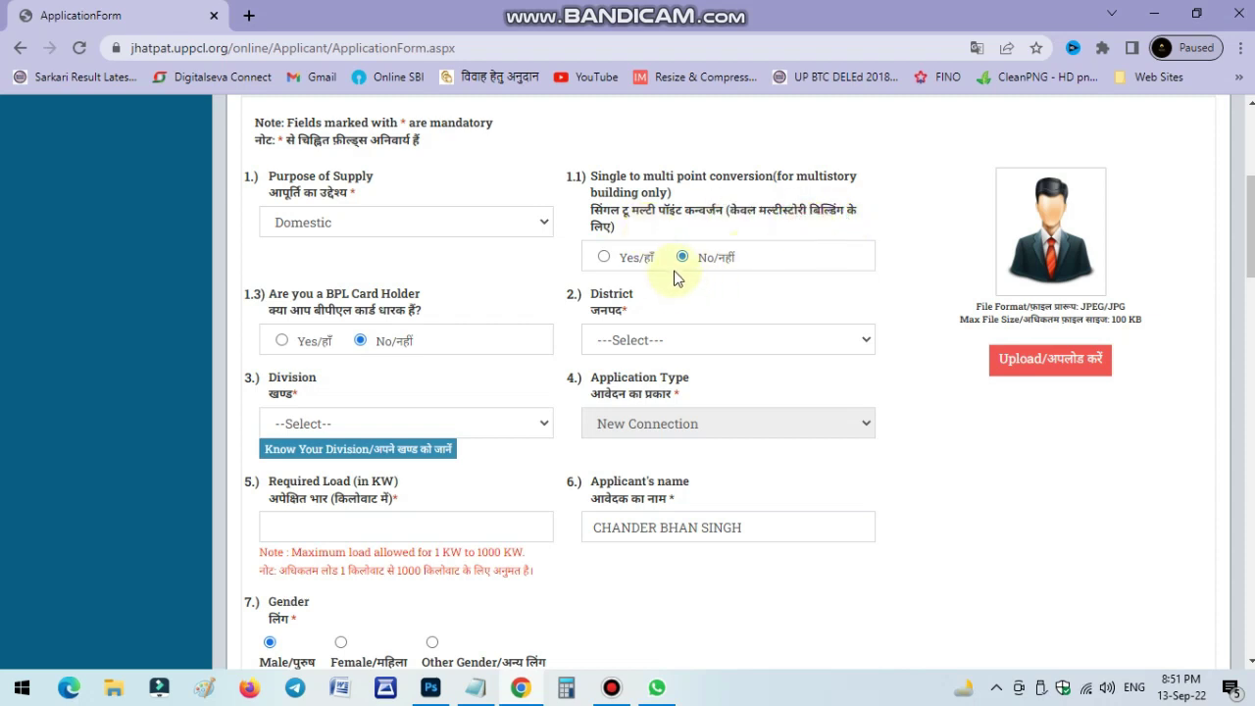
Upload the PHOTO file from the applicant's folder as the applicant photo.
{"action": "left_click", "coordinate": [1081, 366]}
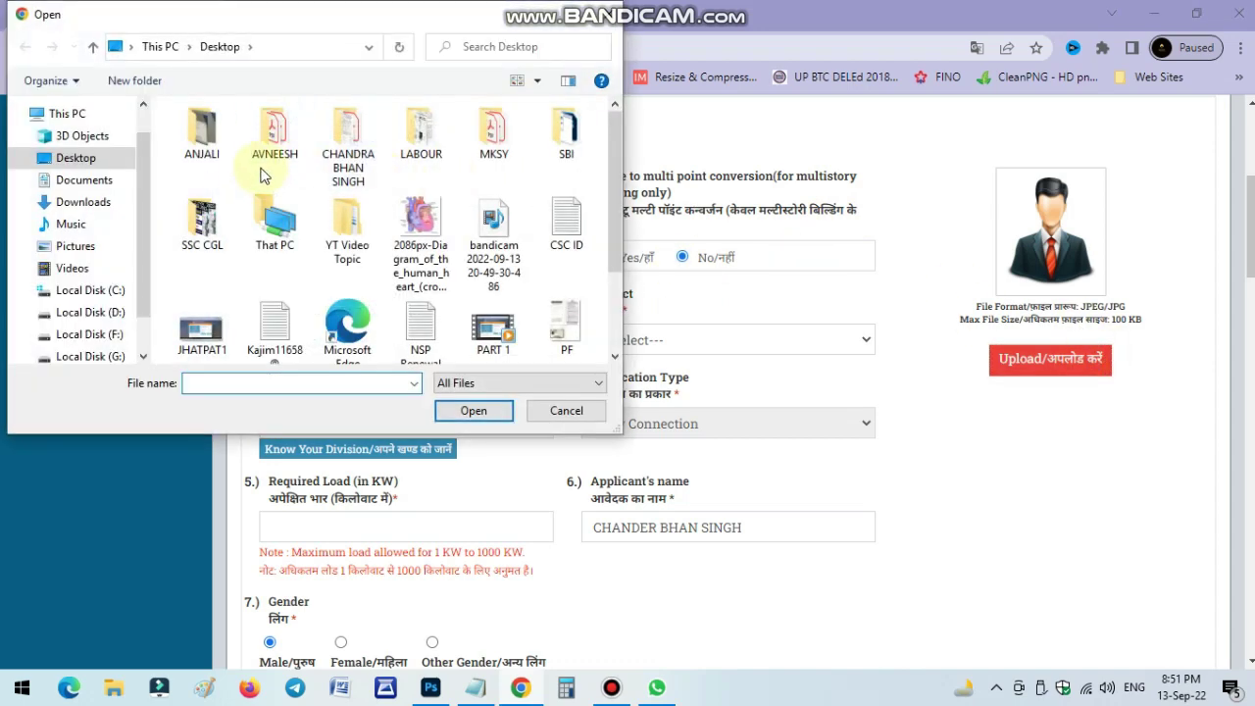
{"action": "double_click", "coordinate": [338, 152]}
{"action": "double_click", "coordinate": [556, 152]}
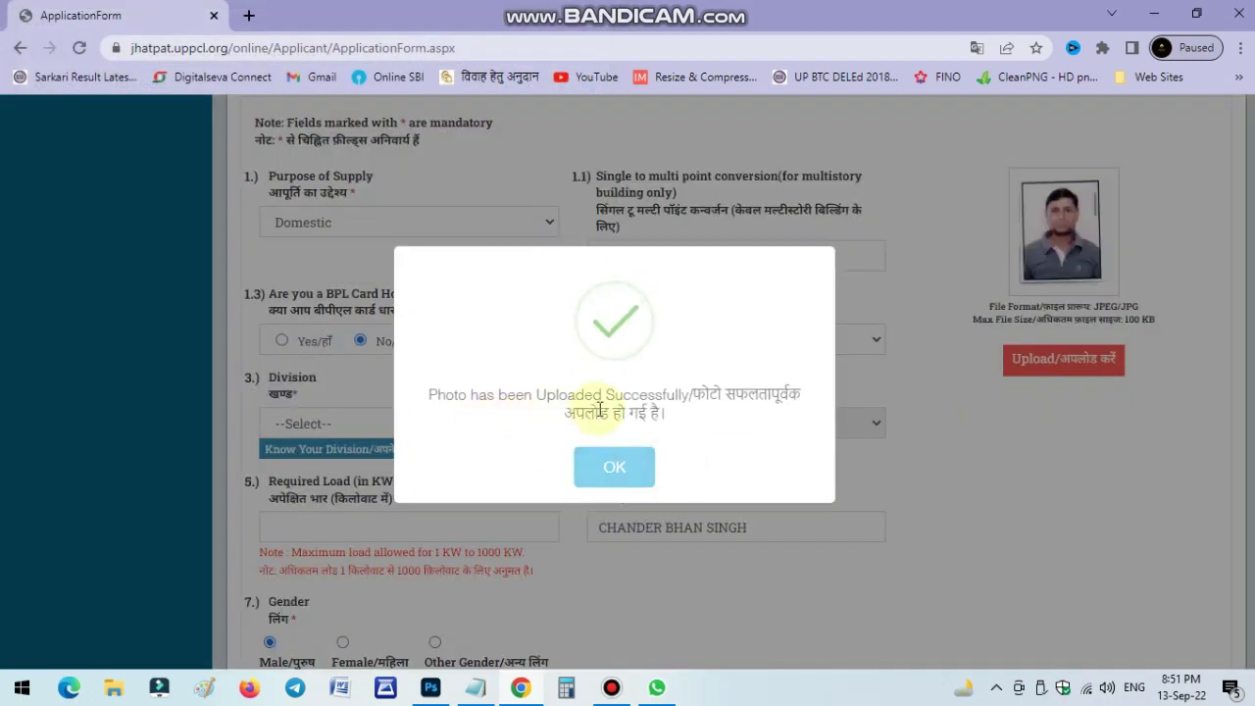
{"action": "left_click", "coordinate": [629, 463]}
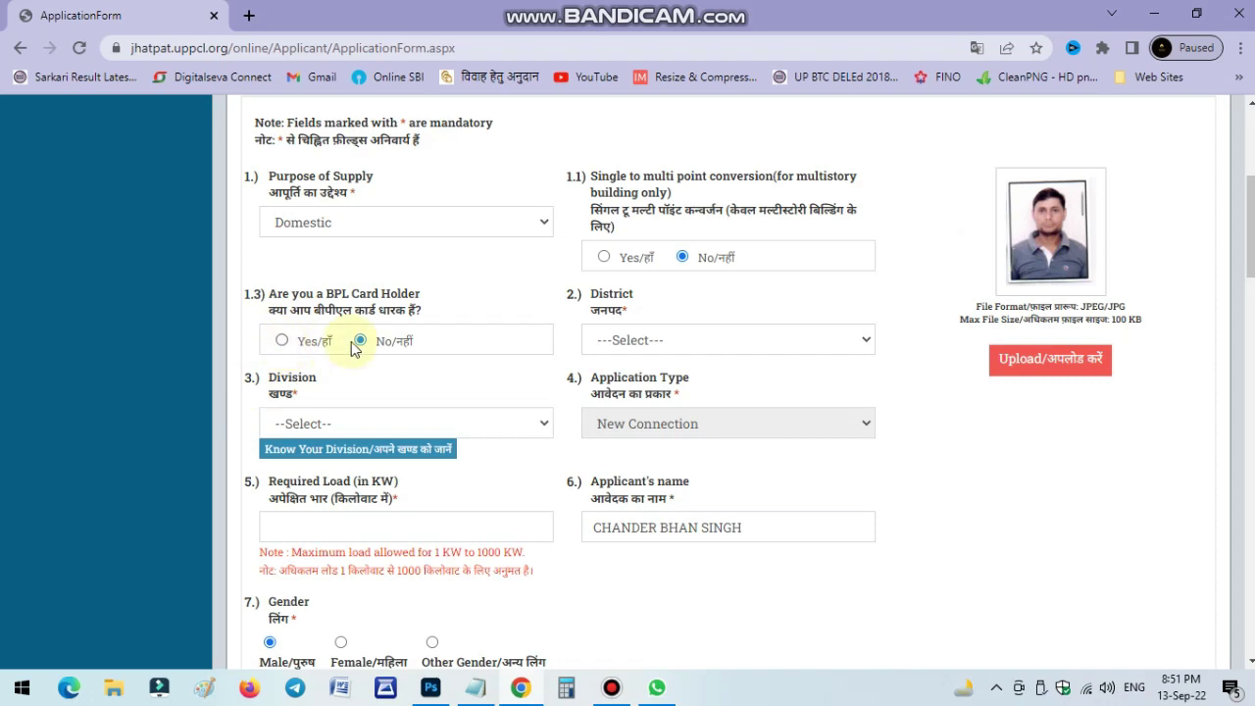
Set the district to MORADABAD and the division to EDD III MORADABAD.
{"action": "left_click", "coordinate": [665, 341]}
{"action": "type", "text": "mo"}
{"action": "key", "text": "Return"}
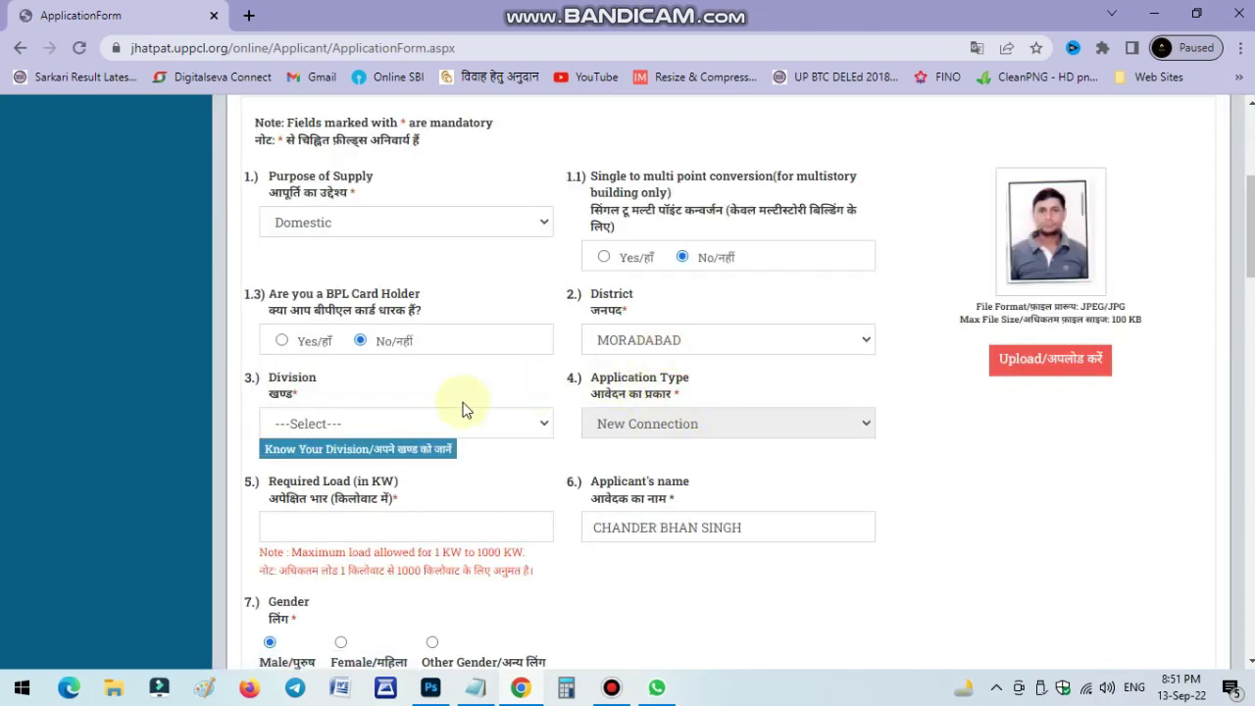
{"action": "left_click", "coordinate": [429, 425]}
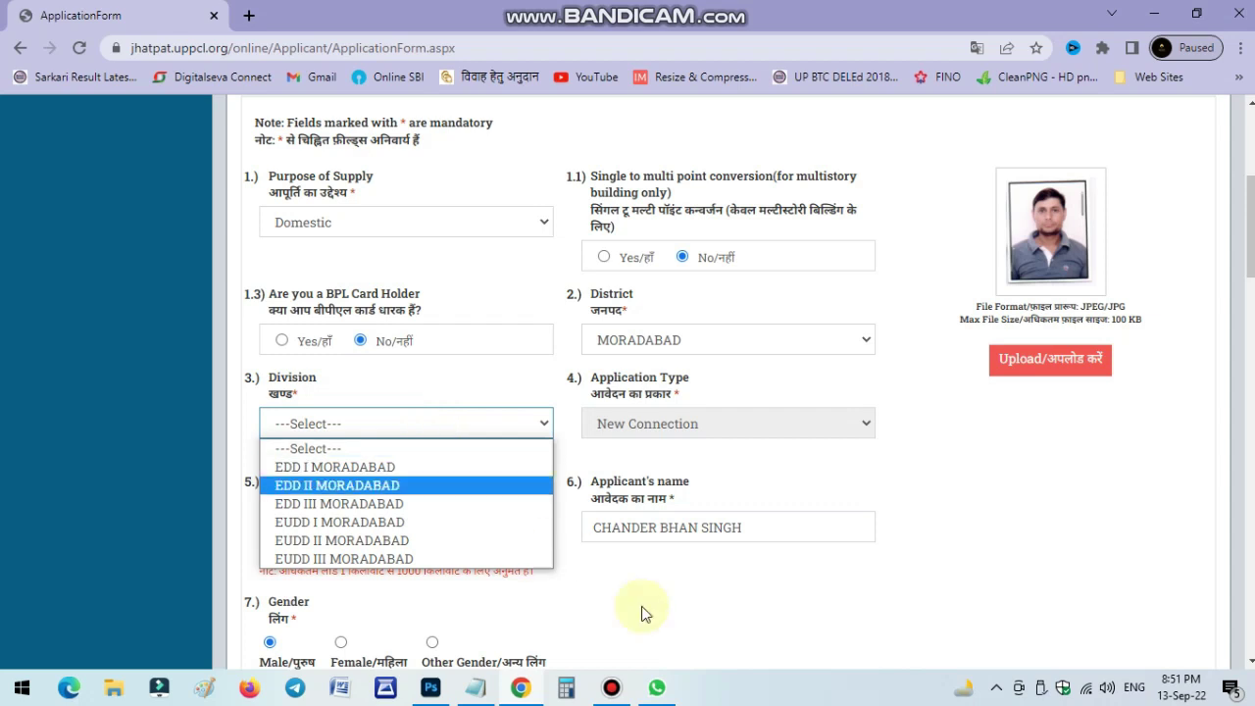
{"action": "left_click", "coordinate": [319, 504]}
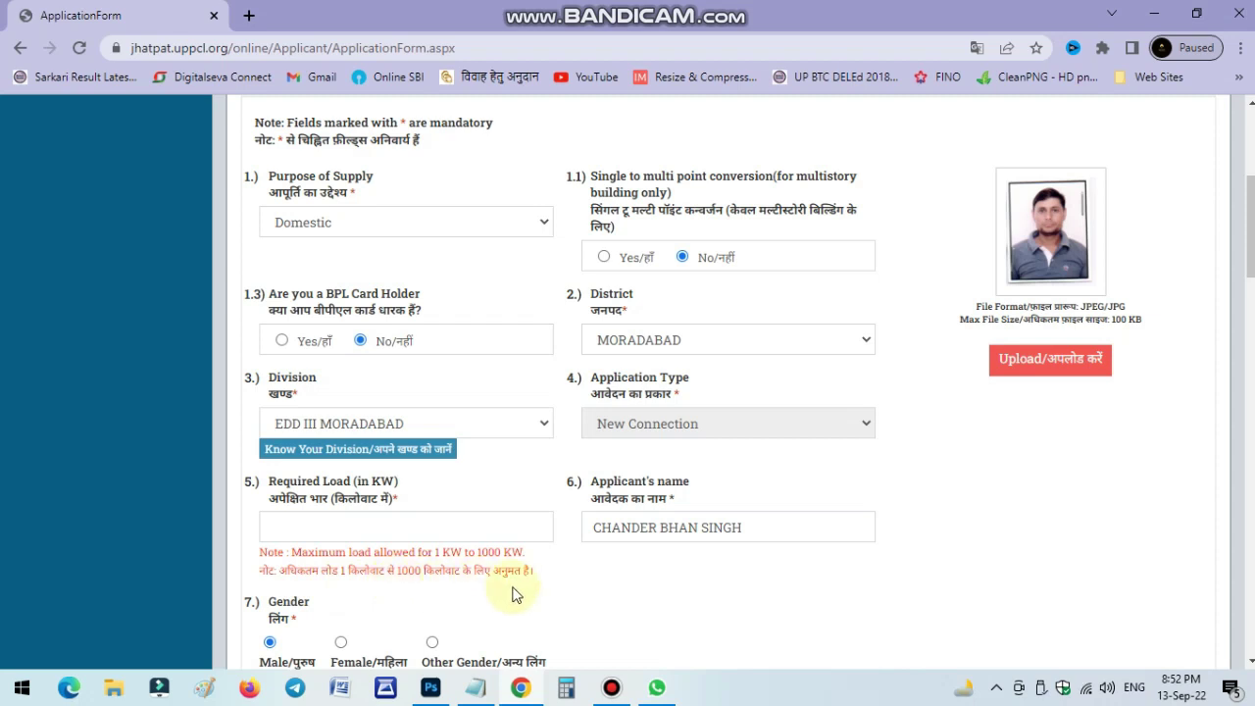
Enter a required load of 1 KW and set marital status to Married.
{"action": "left_click", "coordinate": [377, 526]}
{"action": "type", "text": "1"}
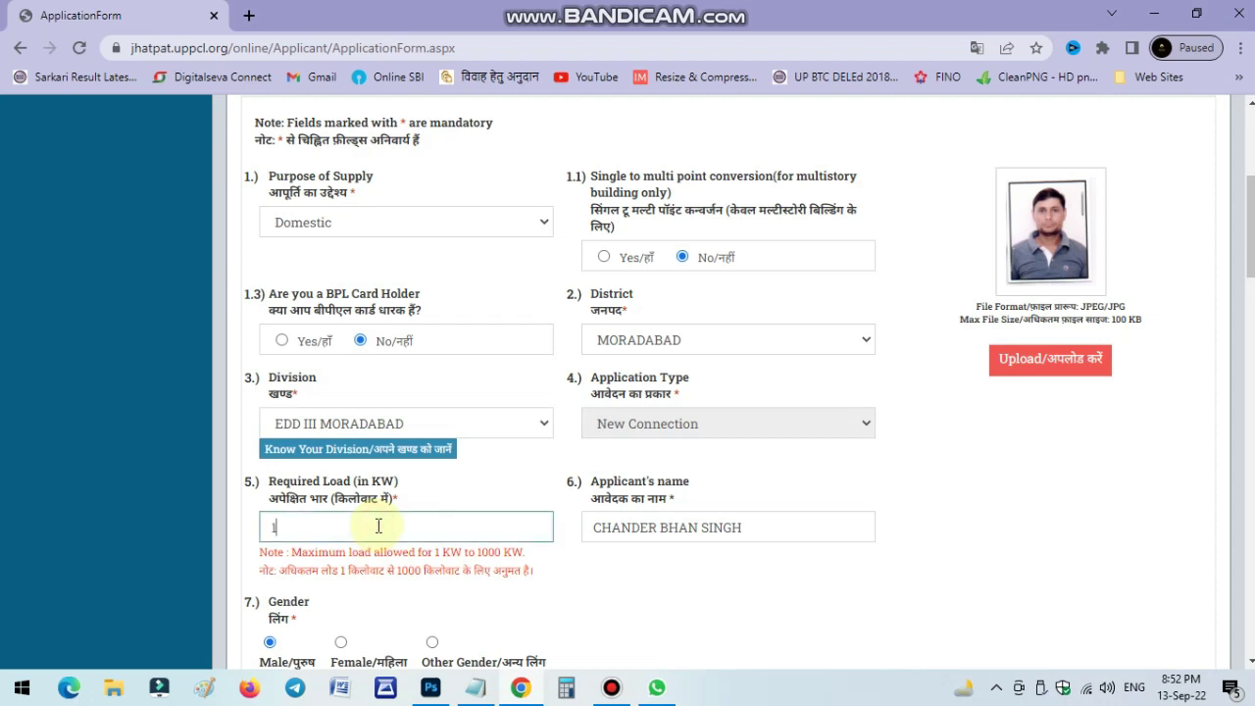
{"action": "left_click", "coordinate": [447, 501]}
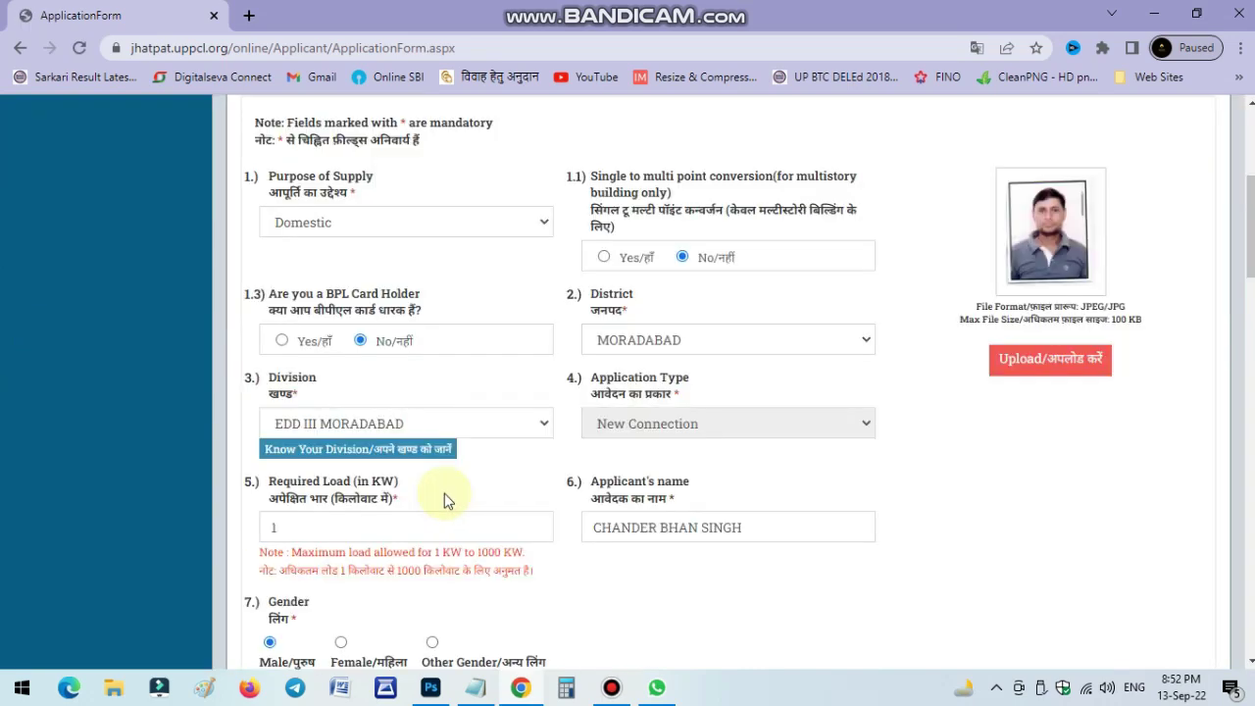
{"action": "scroll", "coordinate": [457, 484], "scroll_direction": "down", "scroll_amount": 3}
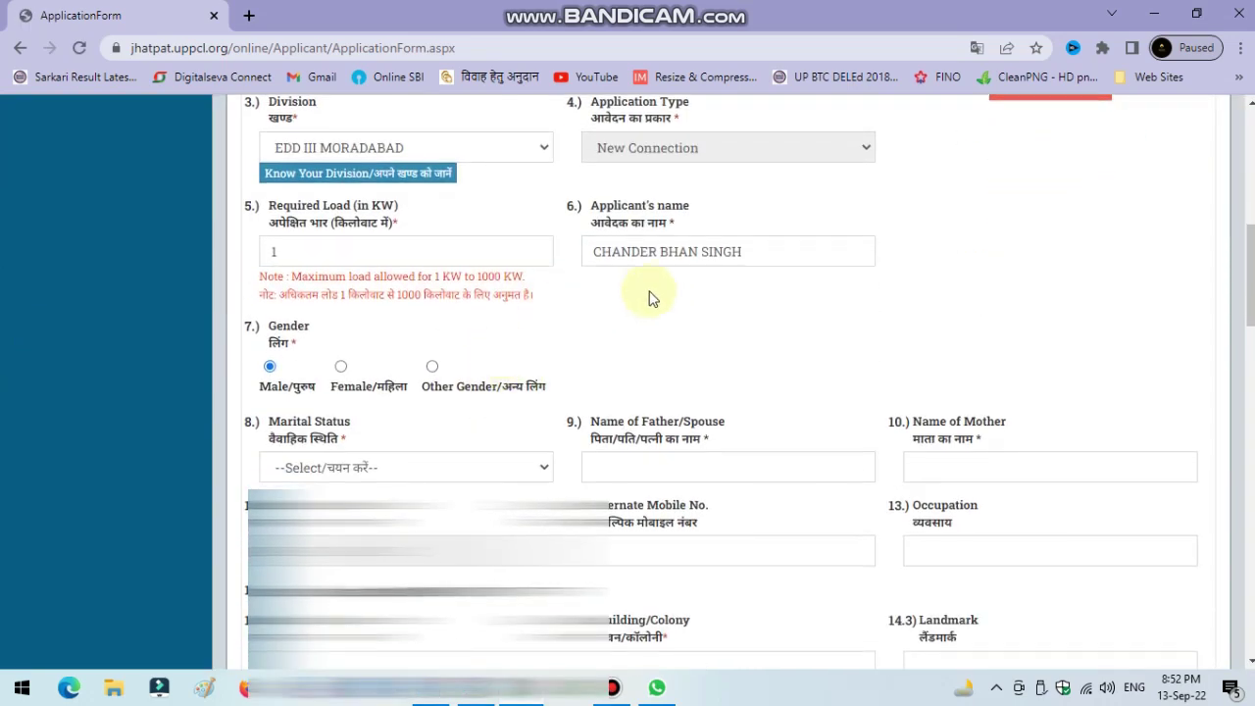
{"action": "scroll", "coordinate": [508, 324], "scroll_direction": "down", "scroll_amount": 2}
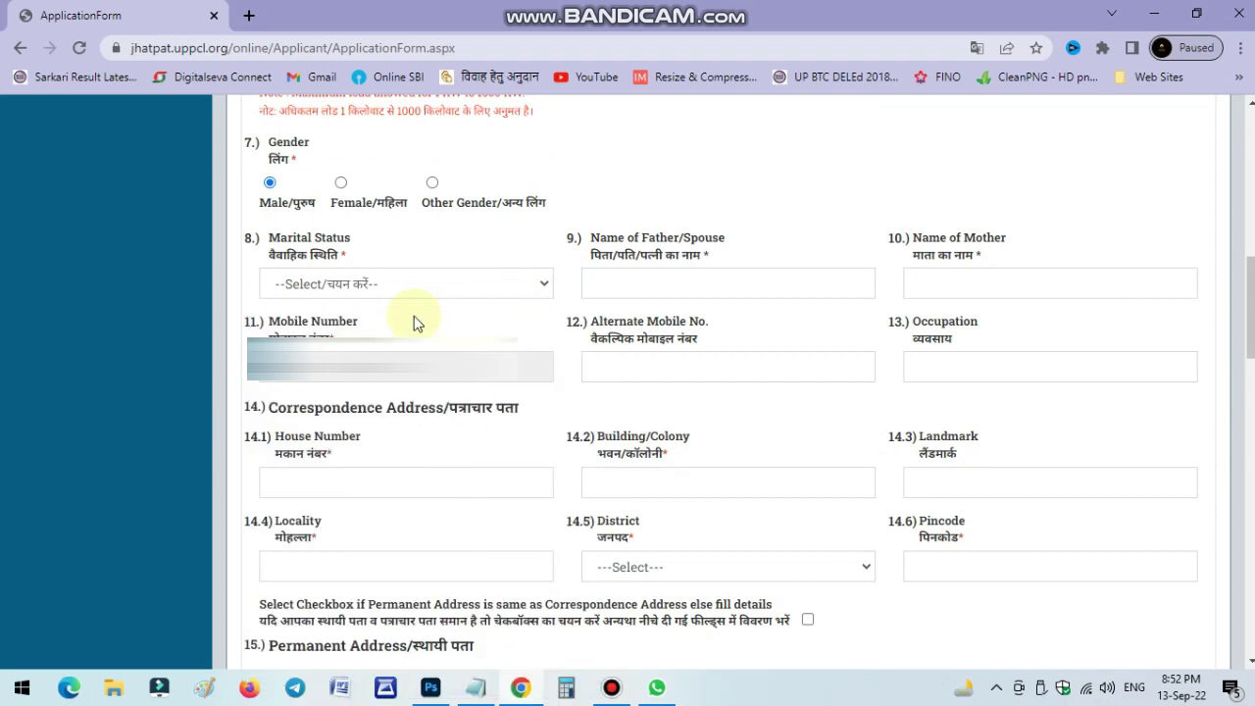
{"action": "left_click", "coordinate": [401, 286]}
{"action": "left_click", "coordinate": [355, 326]}
Enter the father's or spouse's name and the mother's name, and set occupation to SELF EMPLOYED.
{"action": "left_click", "coordinate": [610, 286]}
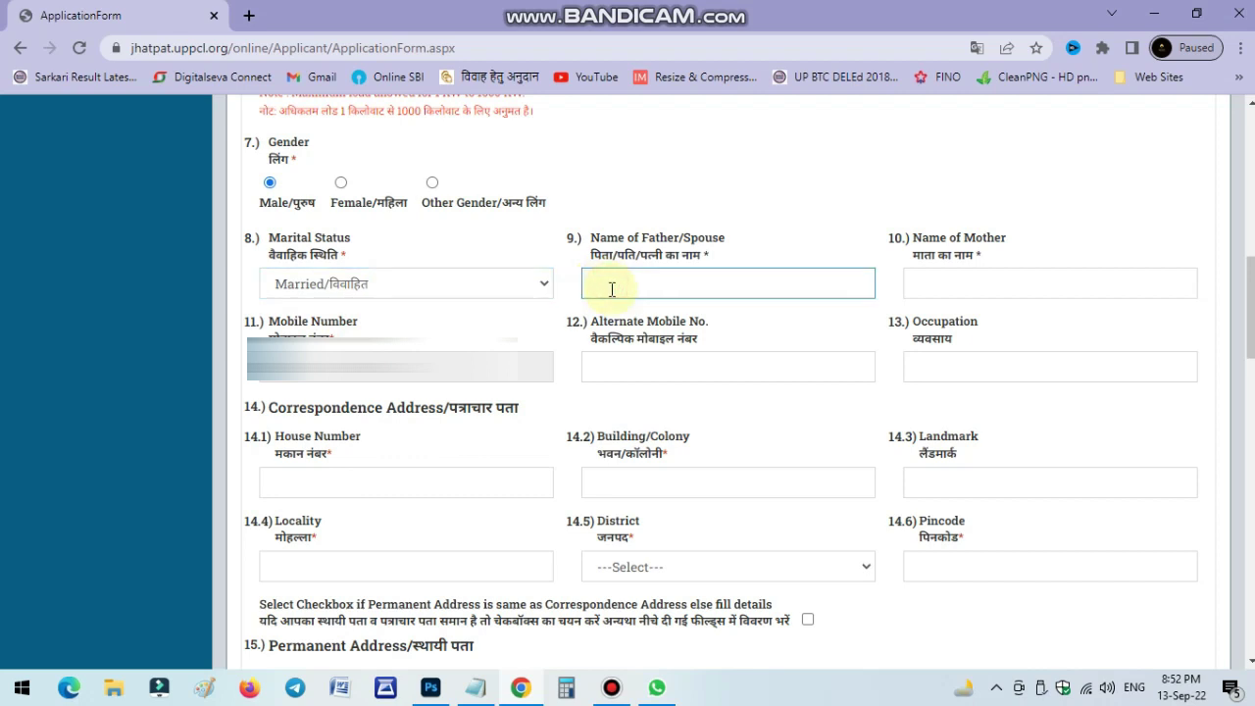
{"action": "type", "text": "Mr"}
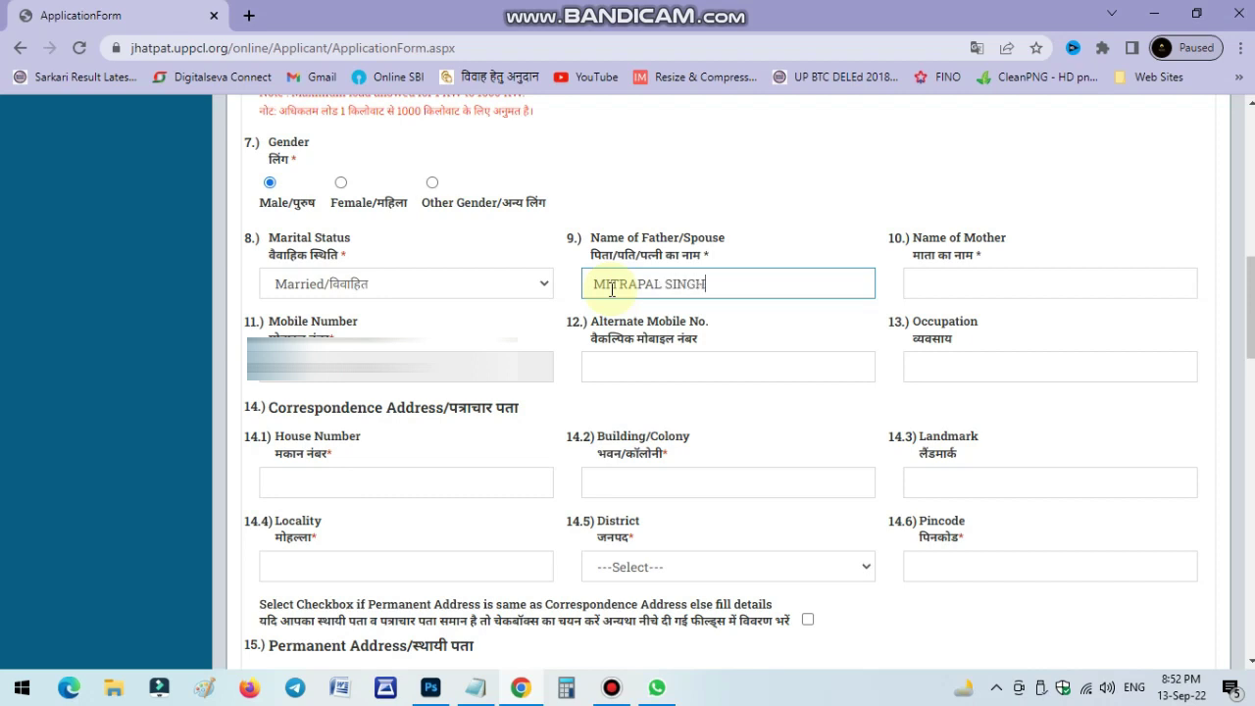
{"action": "key", "text": "Tab"}
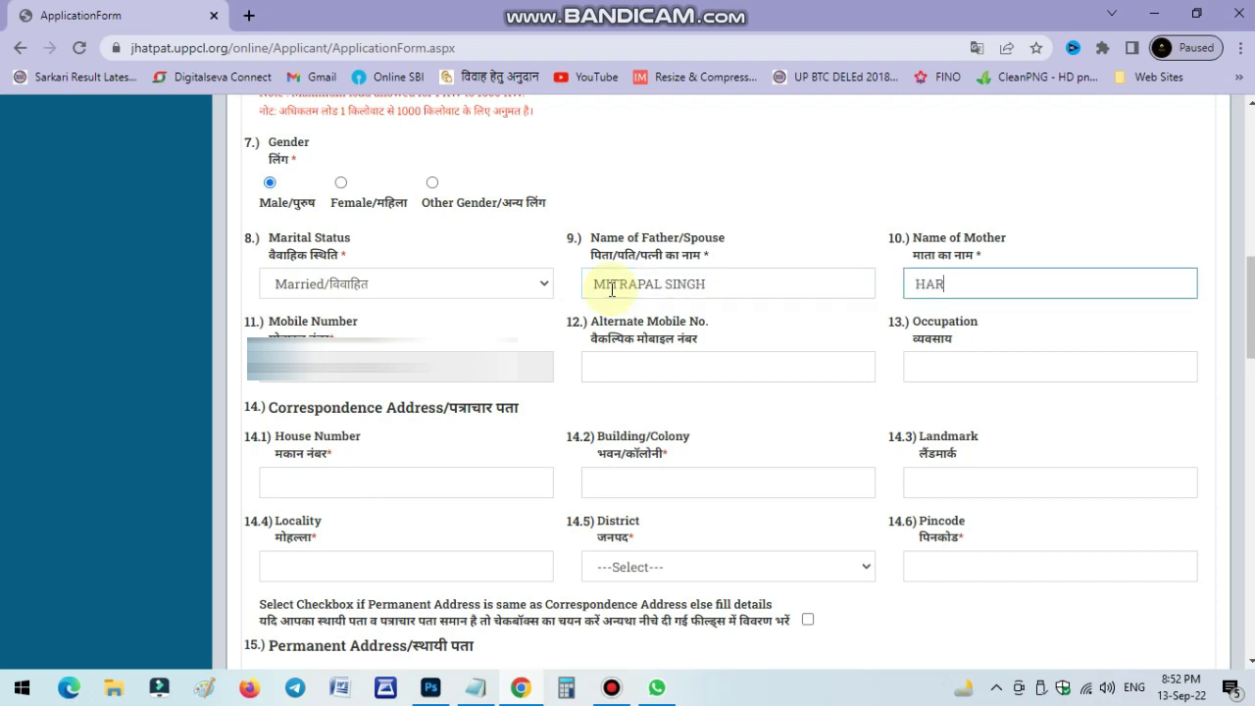
{"action": "left_click", "coordinate": [734, 423]}
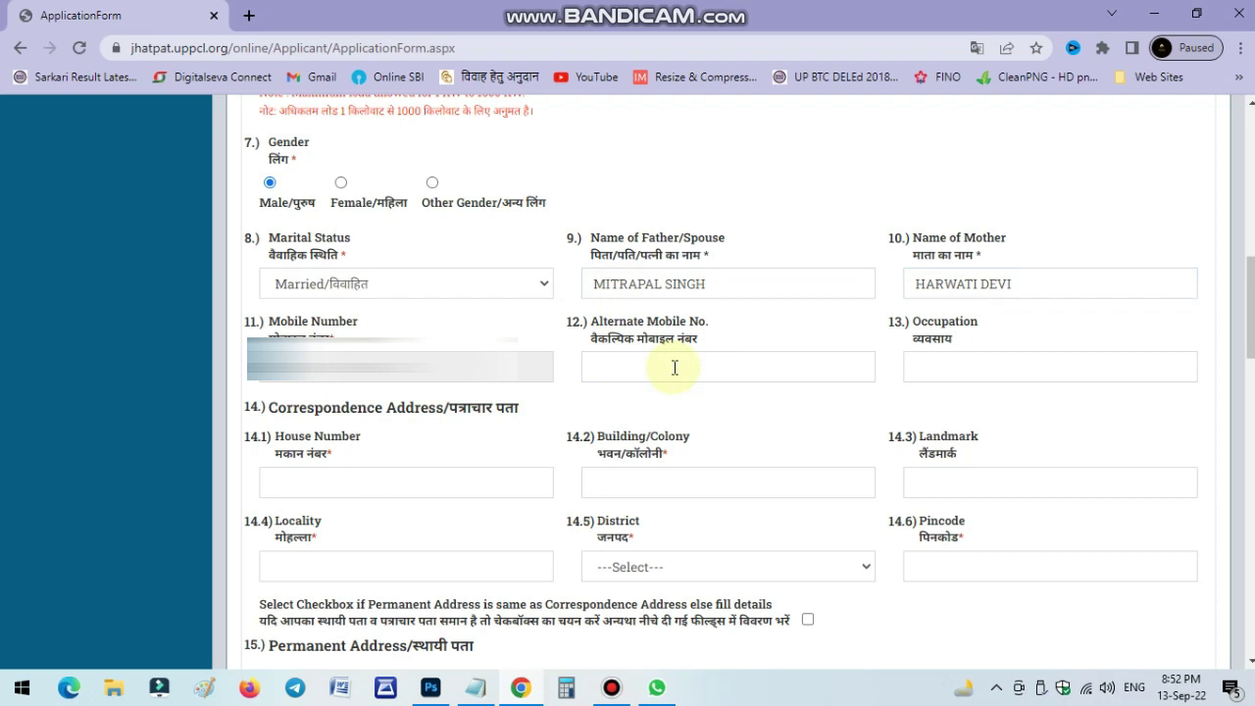
{"action": "left_click", "coordinate": [969, 364]}
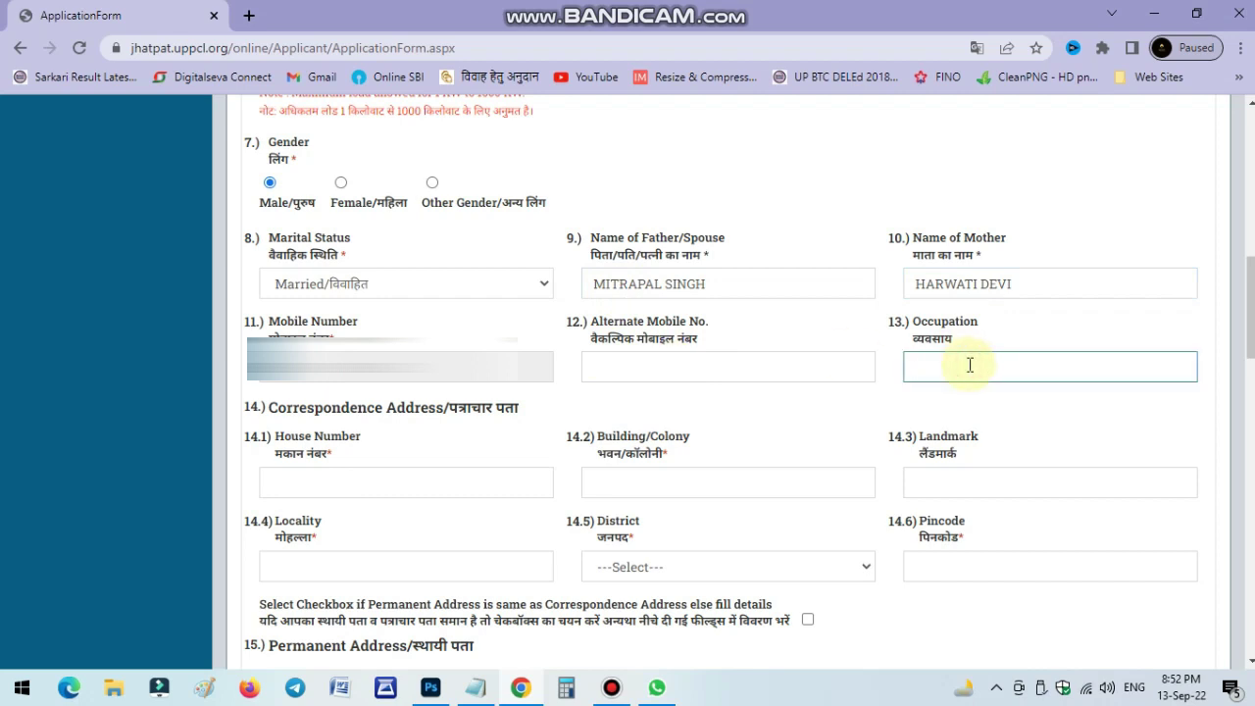
{"action": "type", "text": "SELF EMPLOYED"}
Fill the correspondence house number, building/colony, landmark and locality with the applicant's address.
{"action": "left_click", "coordinate": [428, 496]}
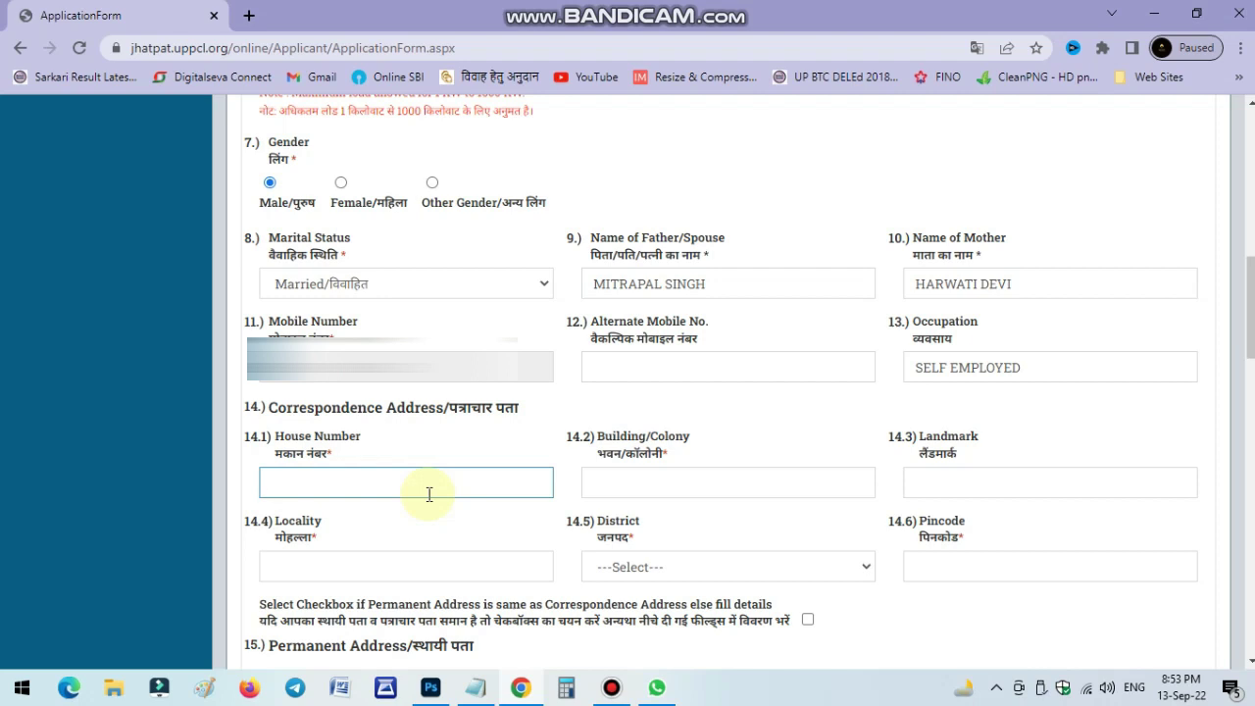
{"action": "type", "text": "ROSHANPUR"}
{"action": "key", "text": "Tab"}
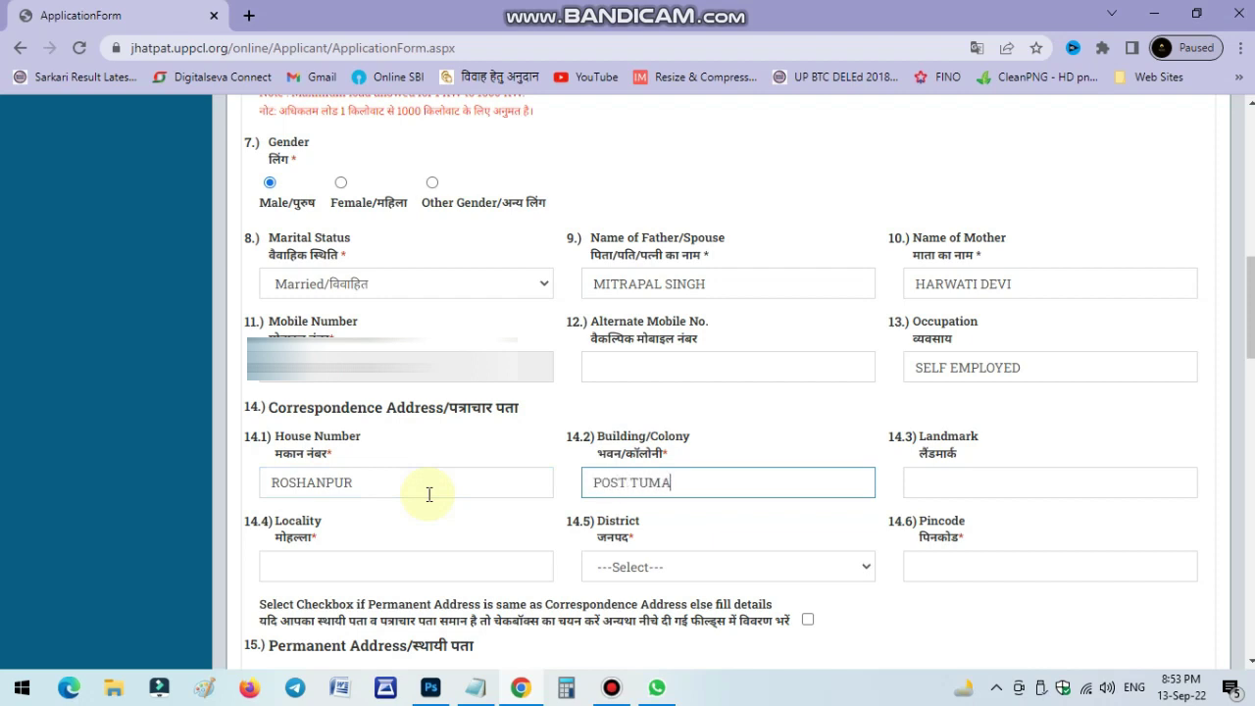
{"action": "key", "text": "Tab"}
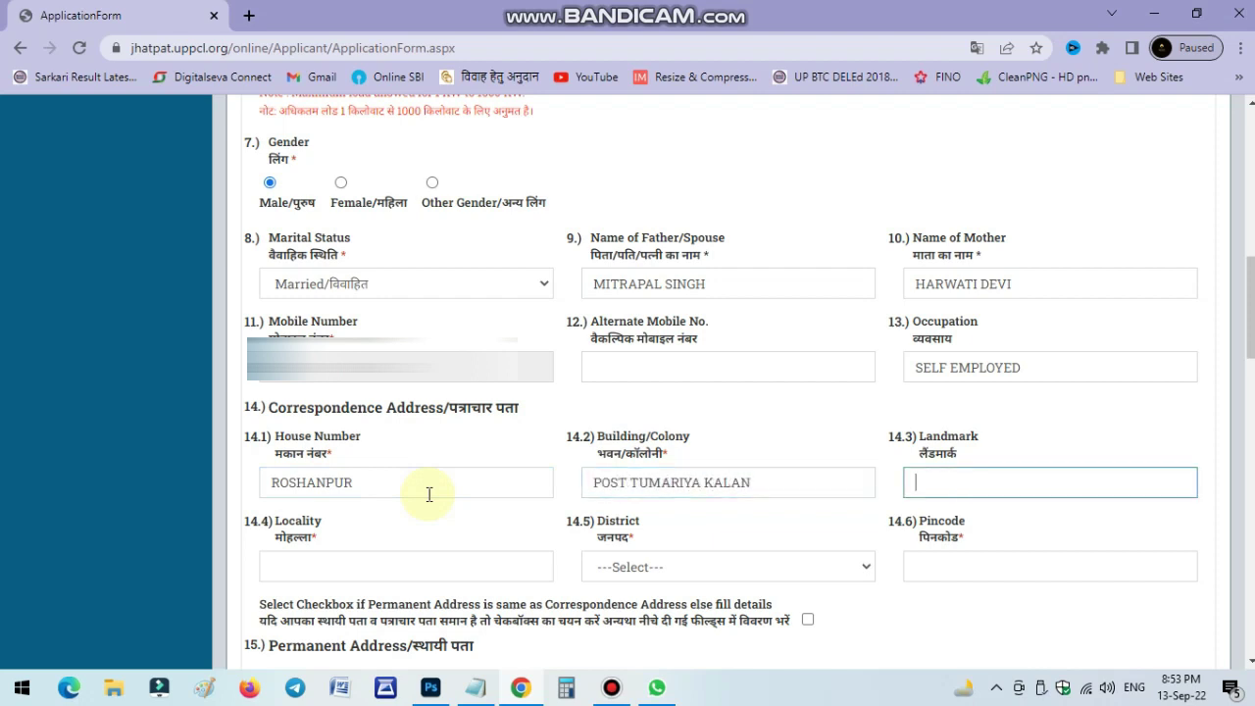
{"action": "type", "text": "ROSHANPUR"}
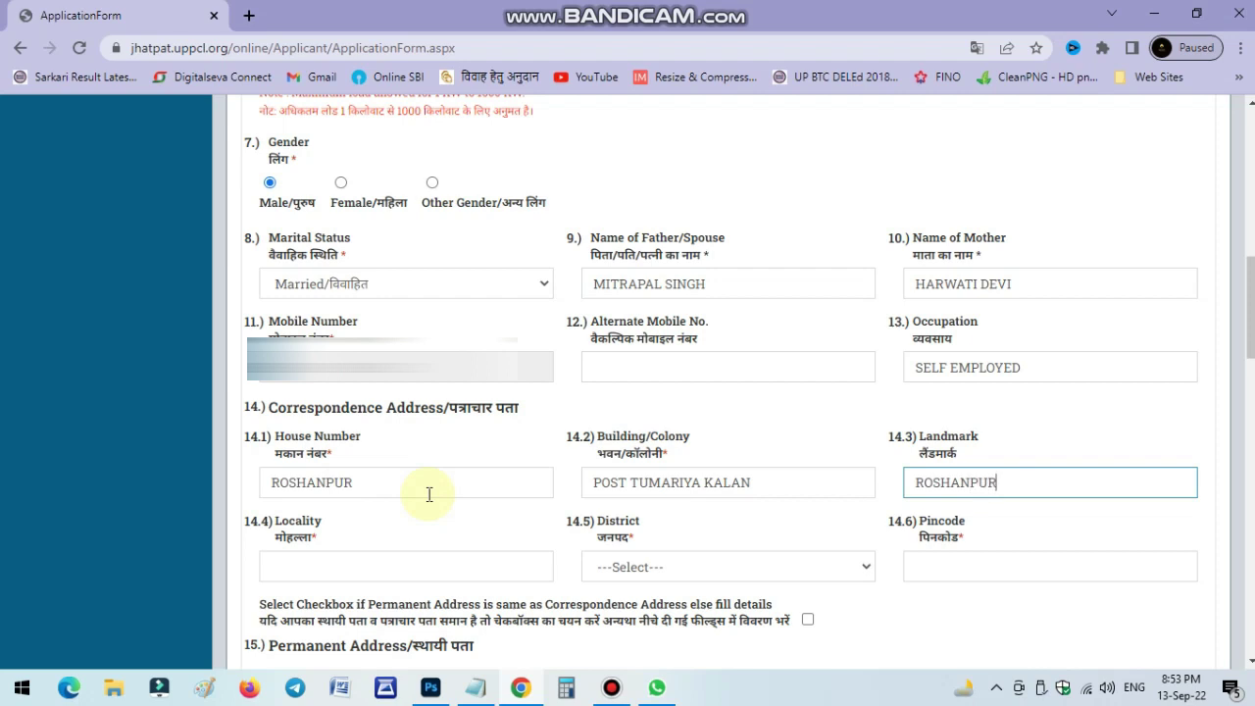
{"action": "left_click", "coordinate": [356, 561]}
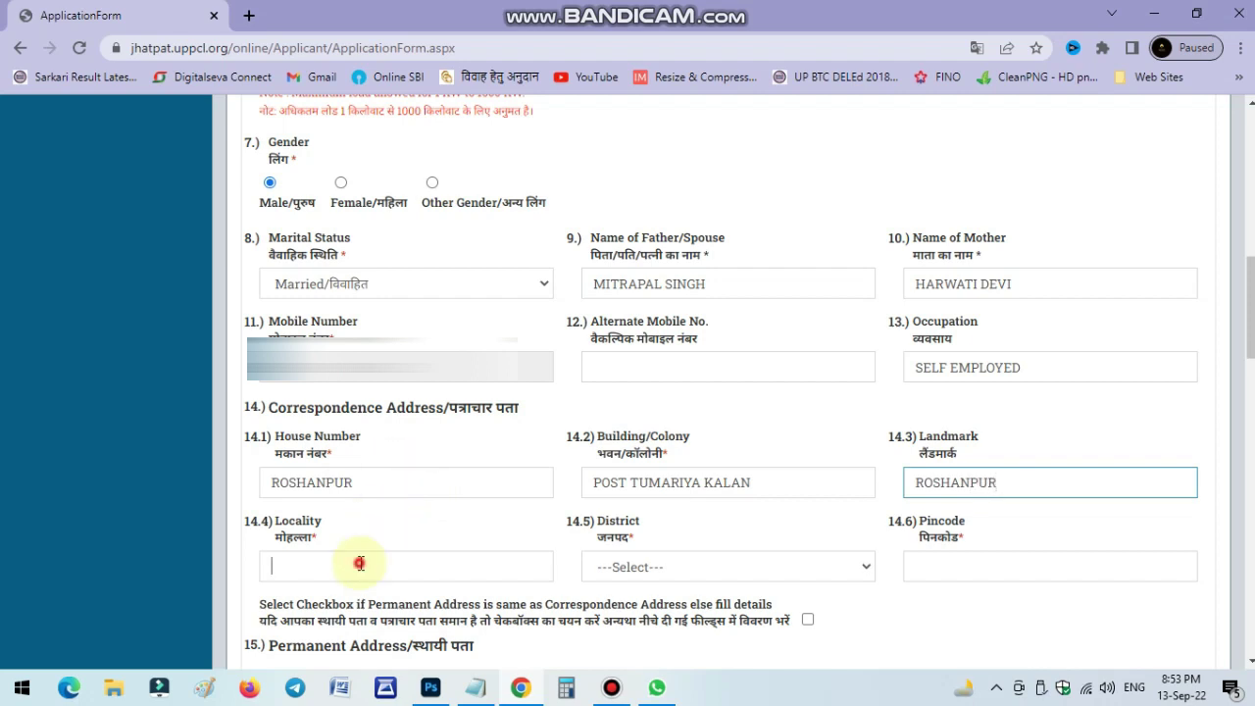
{"action": "double_click", "coordinate": [372, 482]}
{"action": "key", "text": "ctrl+c"}
{"action": "left_click", "coordinate": [392, 560]}
{"action": "key", "text": "ctrl+v"}
Set correspondence district MORADABAD, enter the pincode, and copy it as the permanent address.
{"action": "left_click", "coordinate": [622, 566]}
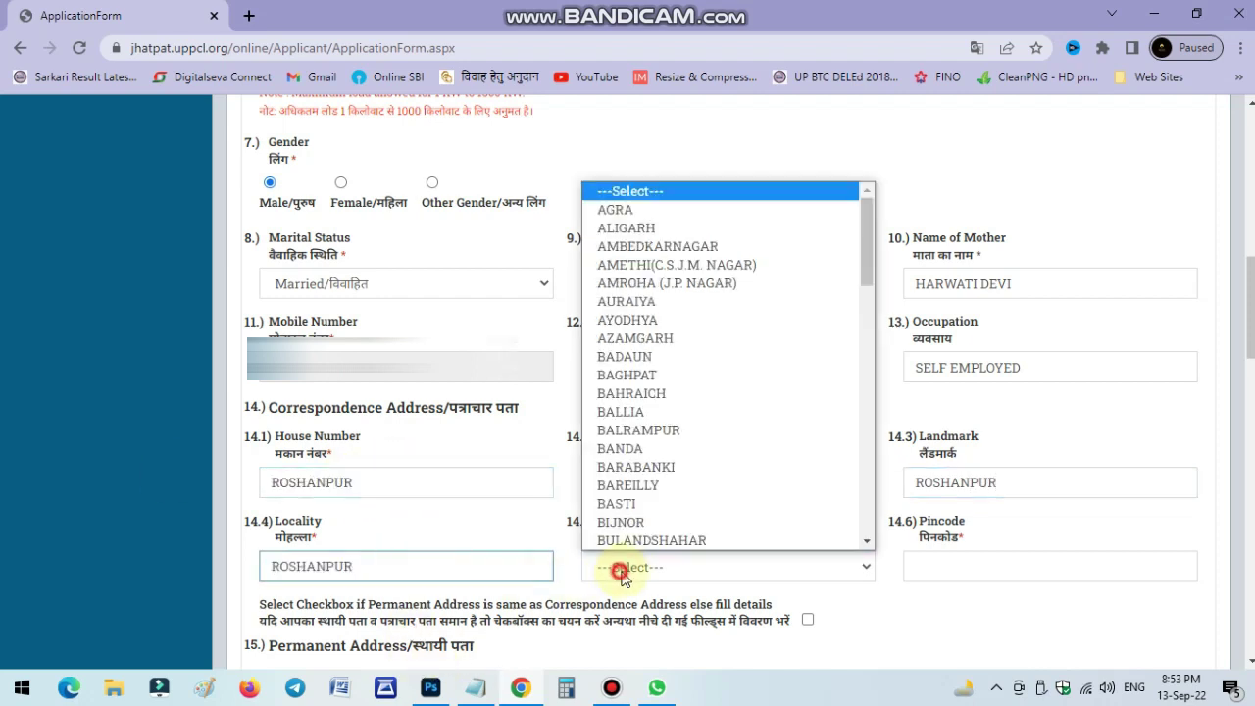
{"action": "type", "text": "moradabad"}
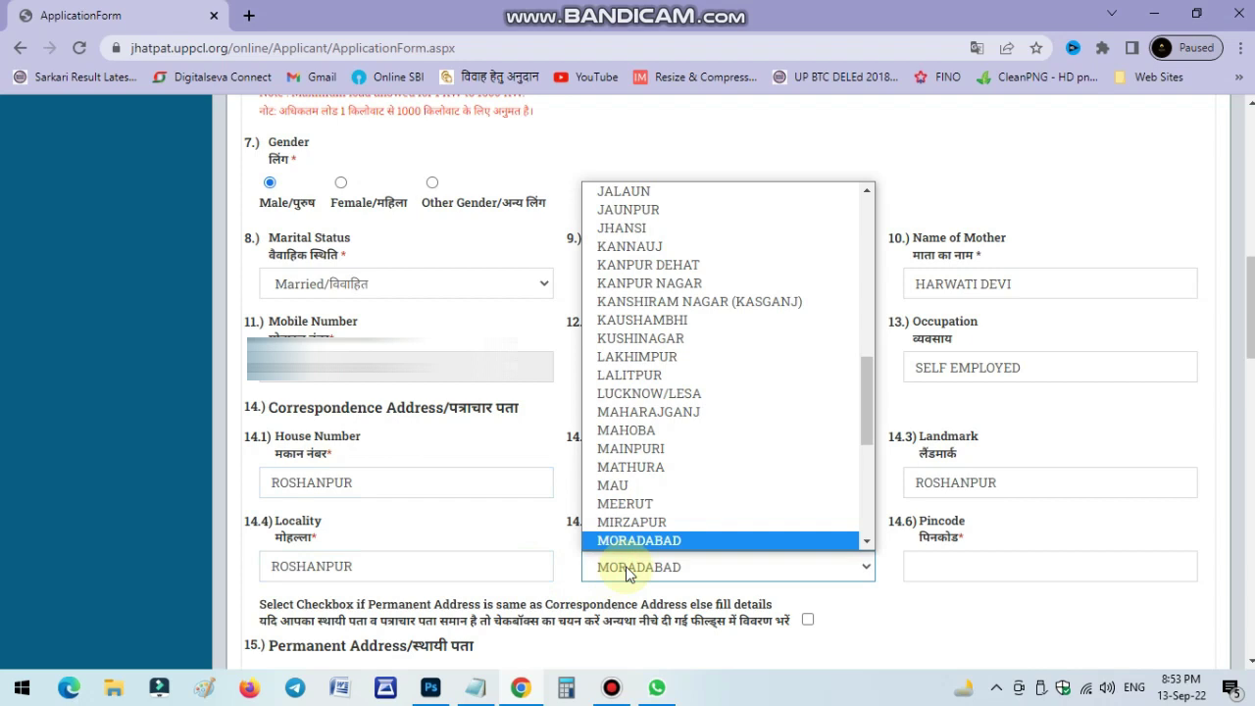
{"action": "key", "text": "Return"}
{"action": "left_click", "coordinate": [963, 561]}
{"action": "type", "text": "244001"}
{"action": "scroll", "coordinate": [971, 557], "scroll_direction": "down", "scroll_amount": 1}
{"action": "scroll", "coordinate": [942, 510], "scroll_direction": "down", "scroll_amount": 1}
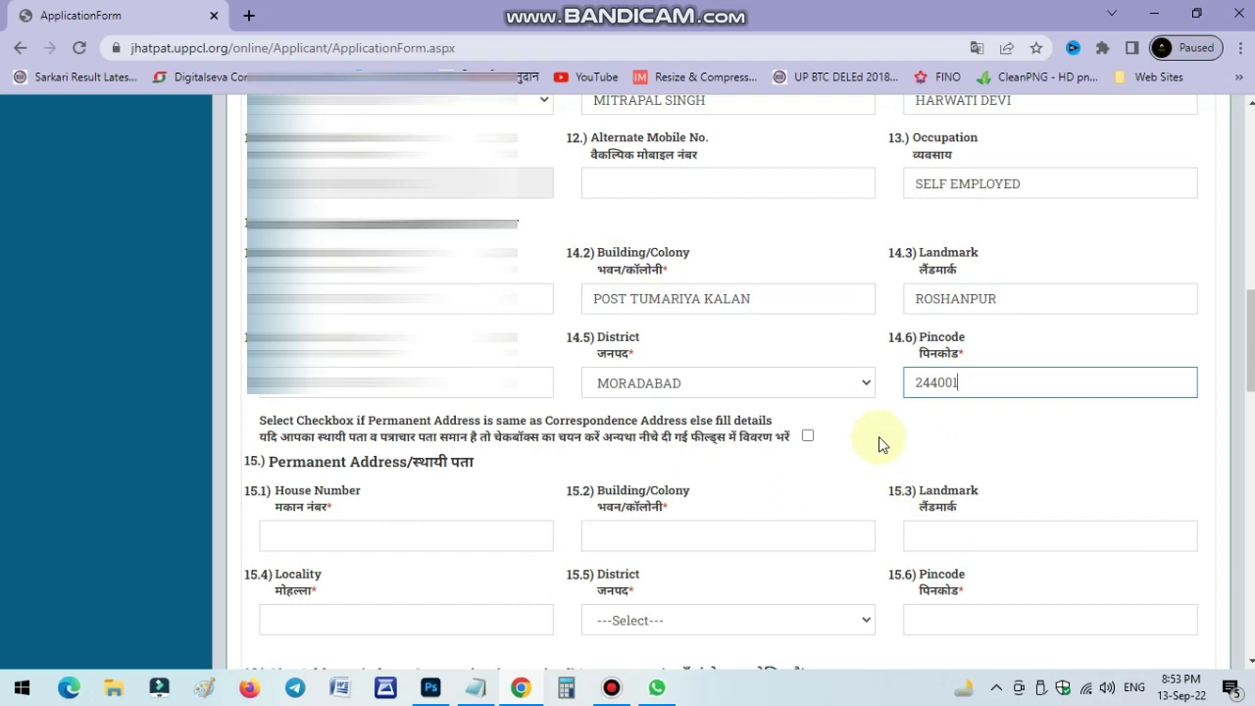
{"action": "left_click", "coordinate": [808, 436]}
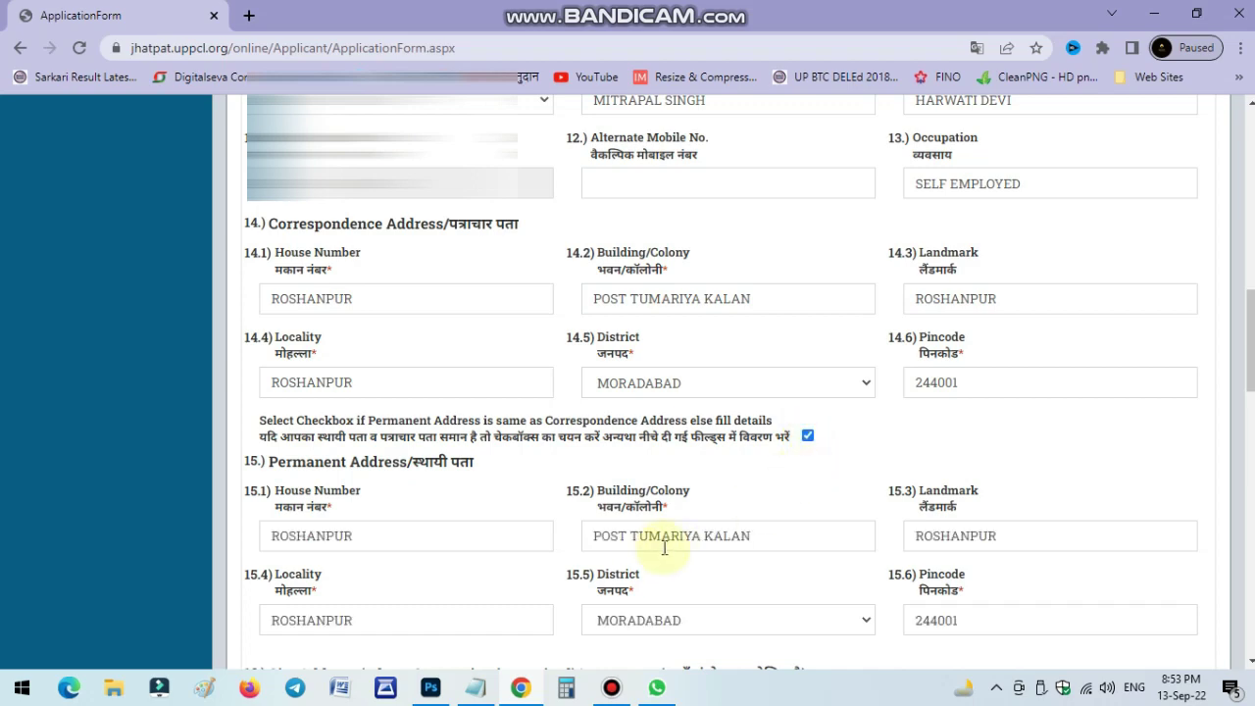
{"action": "scroll", "coordinate": [663, 549], "scroll_direction": "down", "scroll_amount": 4}
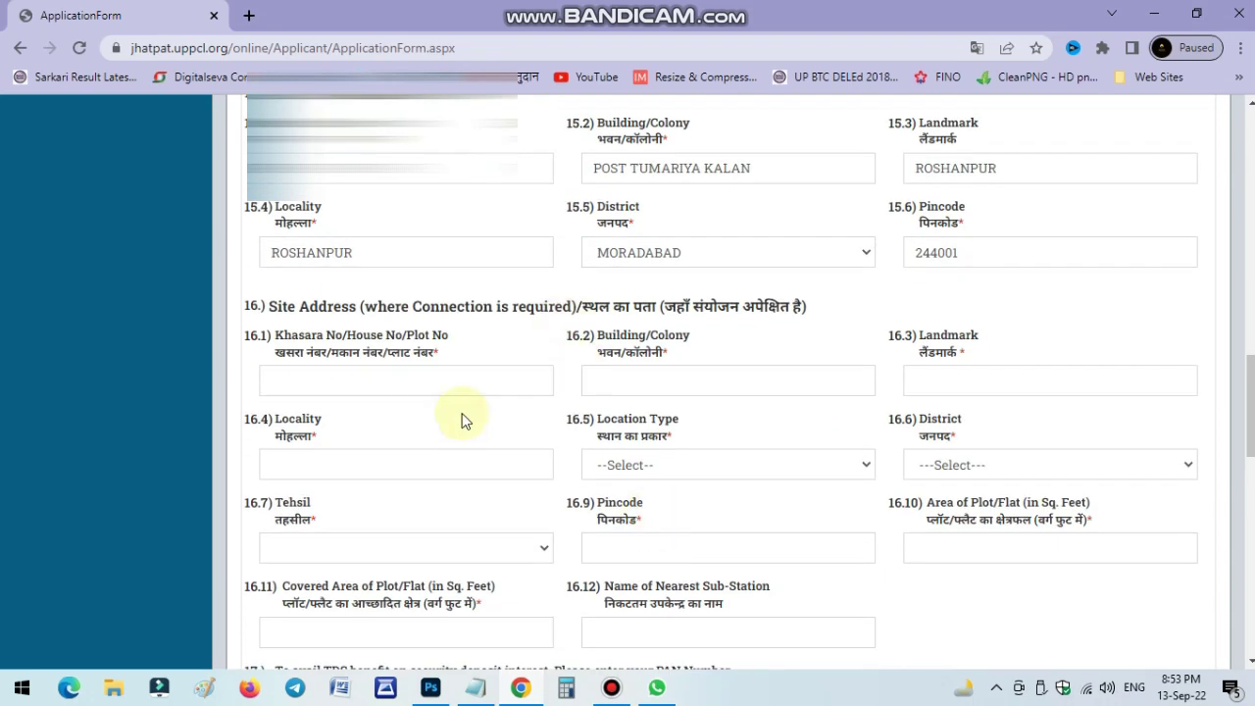
Paste the locality into site address fields 16.1–16.4 and set the location type to Rural.
{"action": "left_click", "coordinate": [443, 381]}
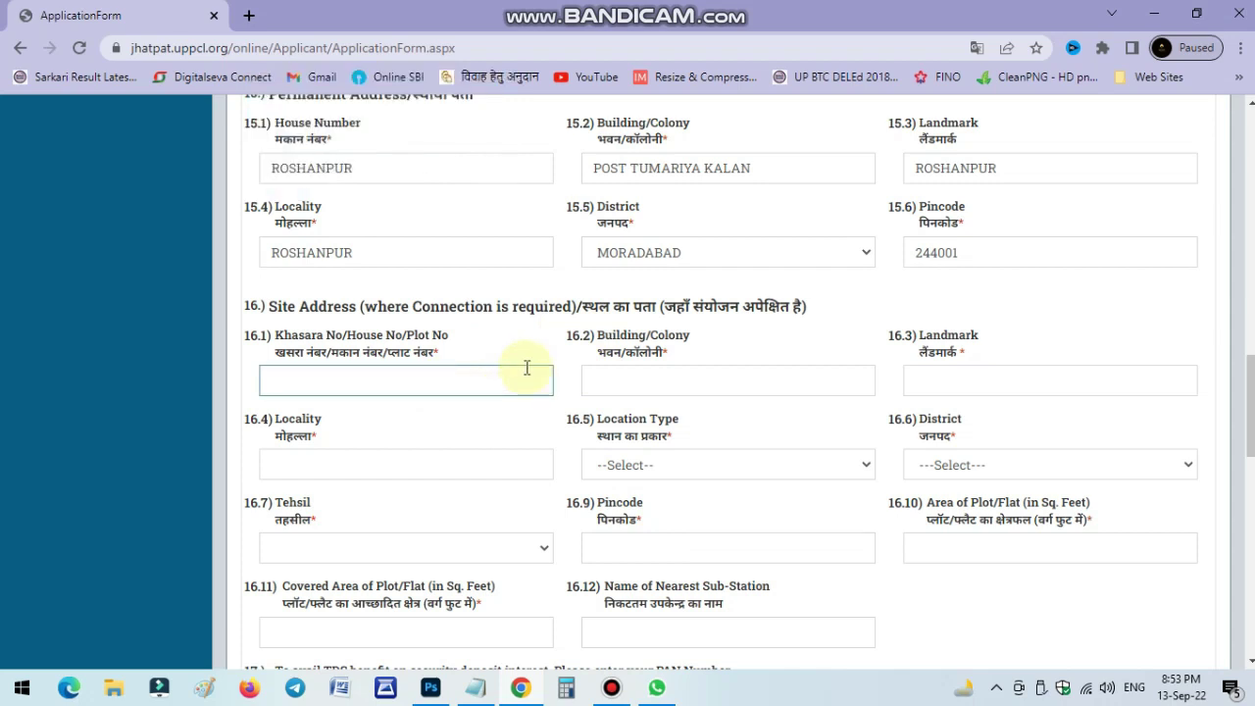
{"action": "key", "text": "ctrl+v"}
{"action": "key", "text": "Tab"}
{"action": "key", "text": "ctrl+v"}
{"action": "key", "text": "Tab"}
{"action": "key", "text": "ctrl+v"}
{"action": "key", "text": "Tab"}
{"action": "key", "text": "ctrl+v"}
{"action": "key", "text": "Tab"}
{"action": "left_click", "coordinate": [643, 467]}
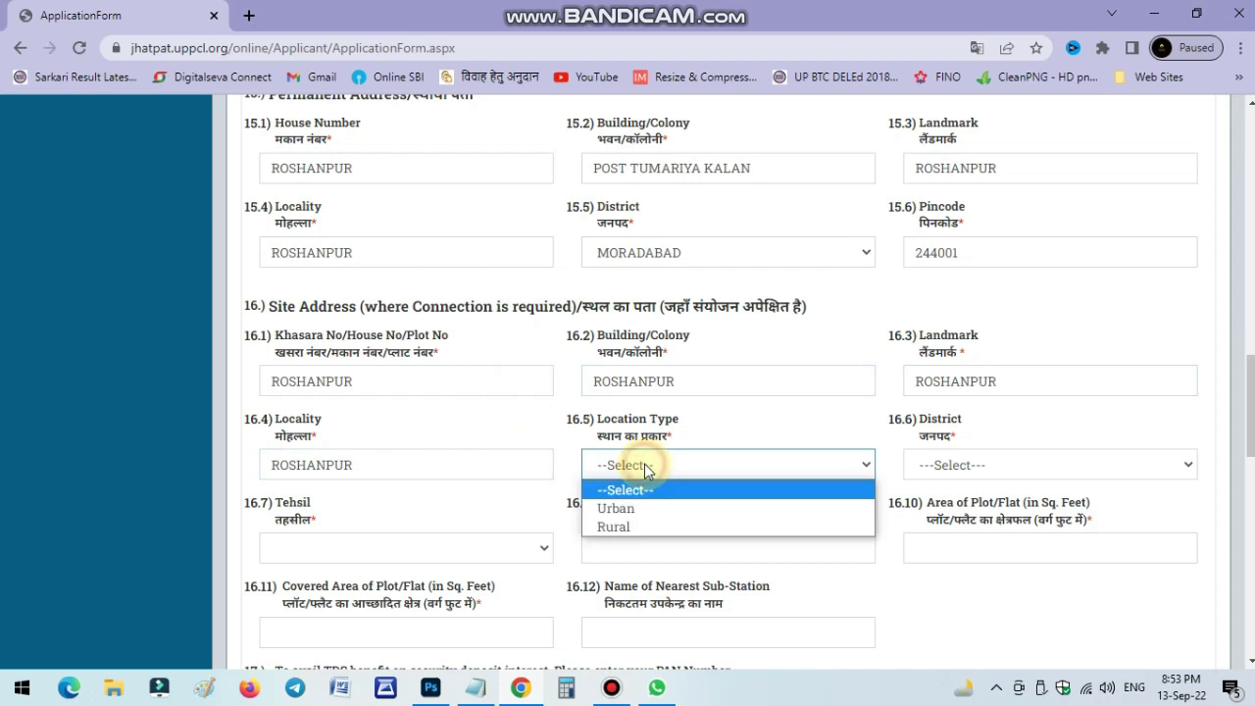
{"action": "left_click", "coordinate": [652, 528]}
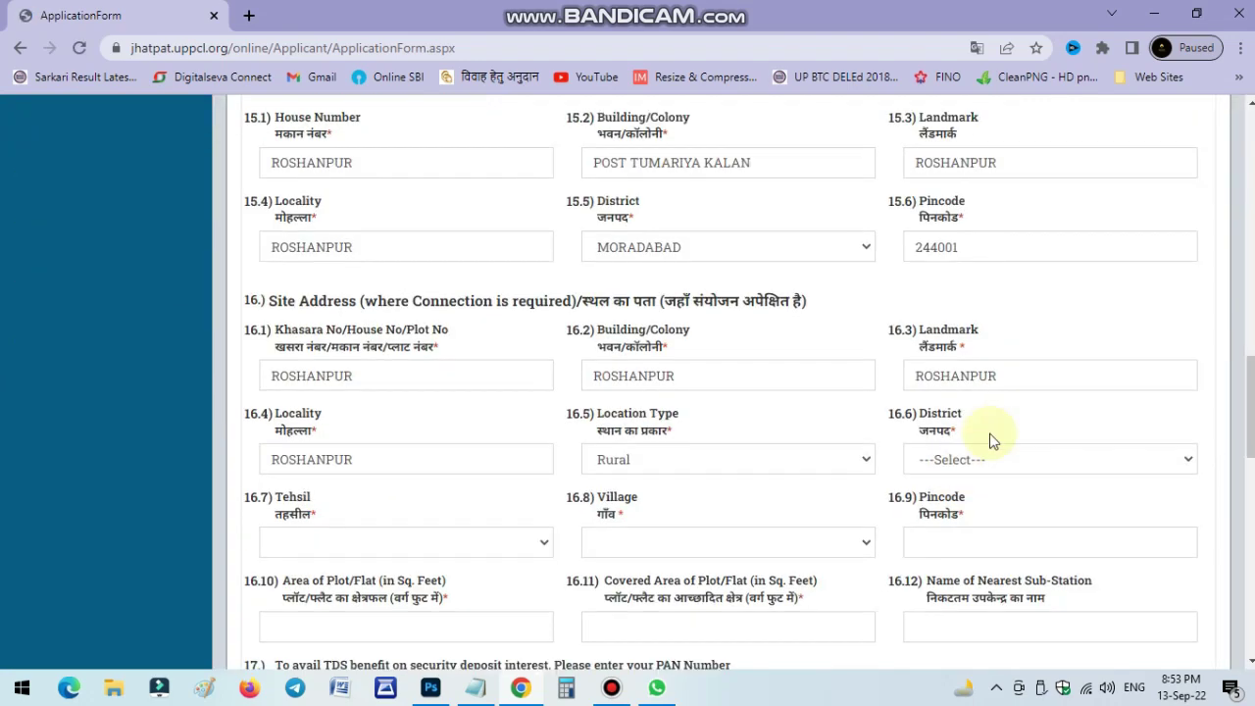
Set the site district to MORADABAD, tehsil to Thakurdwara, and choose the applicant's village.
{"action": "scroll", "coordinate": [991, 441], "scroll_direction": "down", "scroll_amount": 3}
{"action": "scroll", "coordinate": [987, 435], "scroll_direction": "up", "scroll_amount": 1}
{"action": "left_click", "coordinate": [956, 279]}
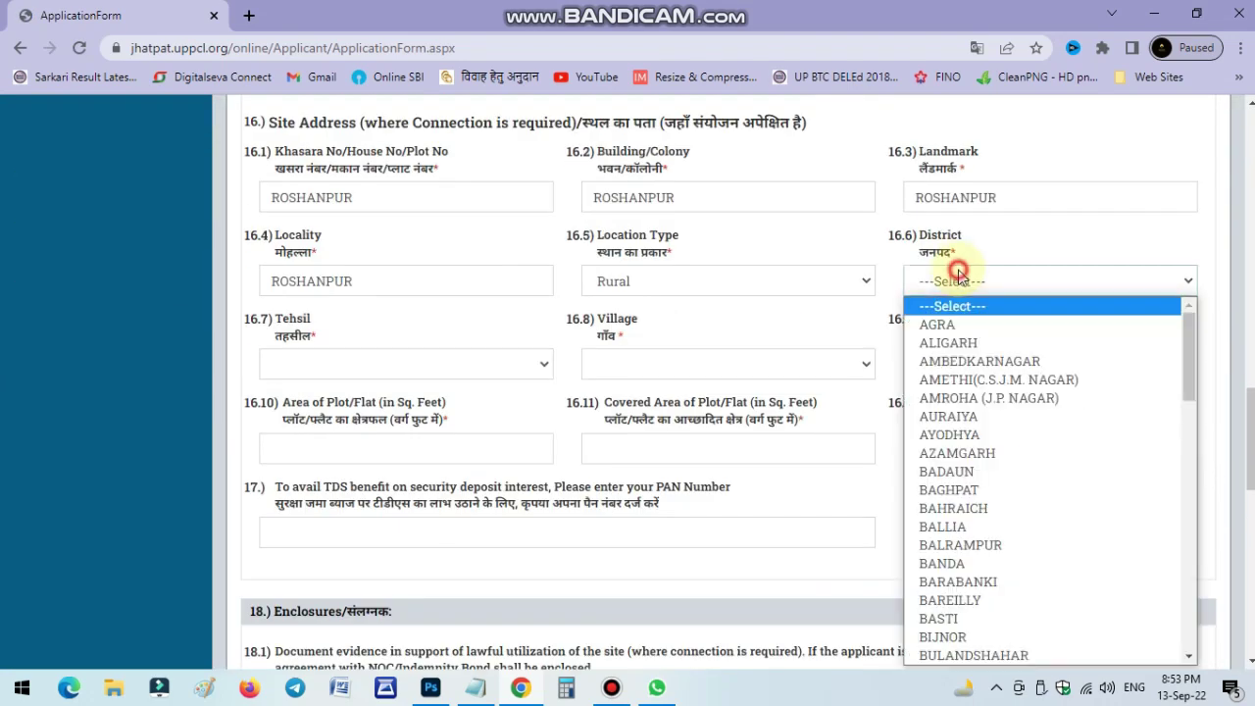
{"action": "type", "text": "mor"}
{"action": "key", "text": "Return"}
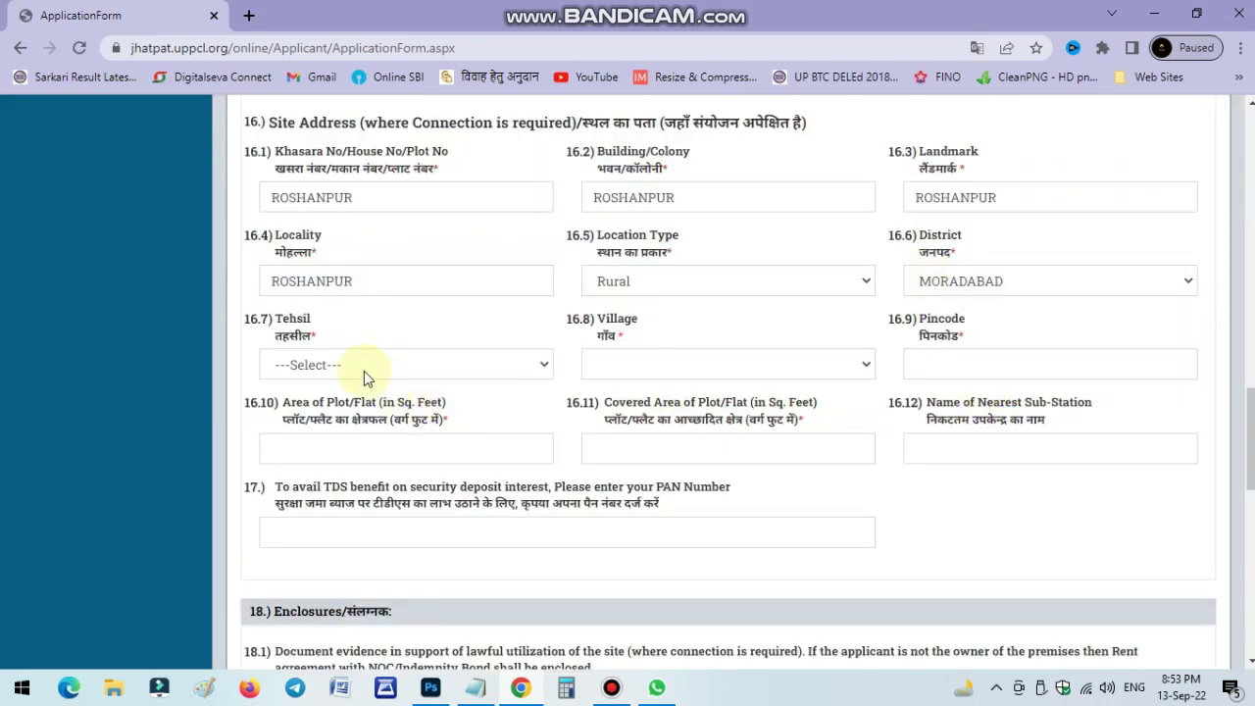
{"action": "left_click", "coordinate": [364, 371]}
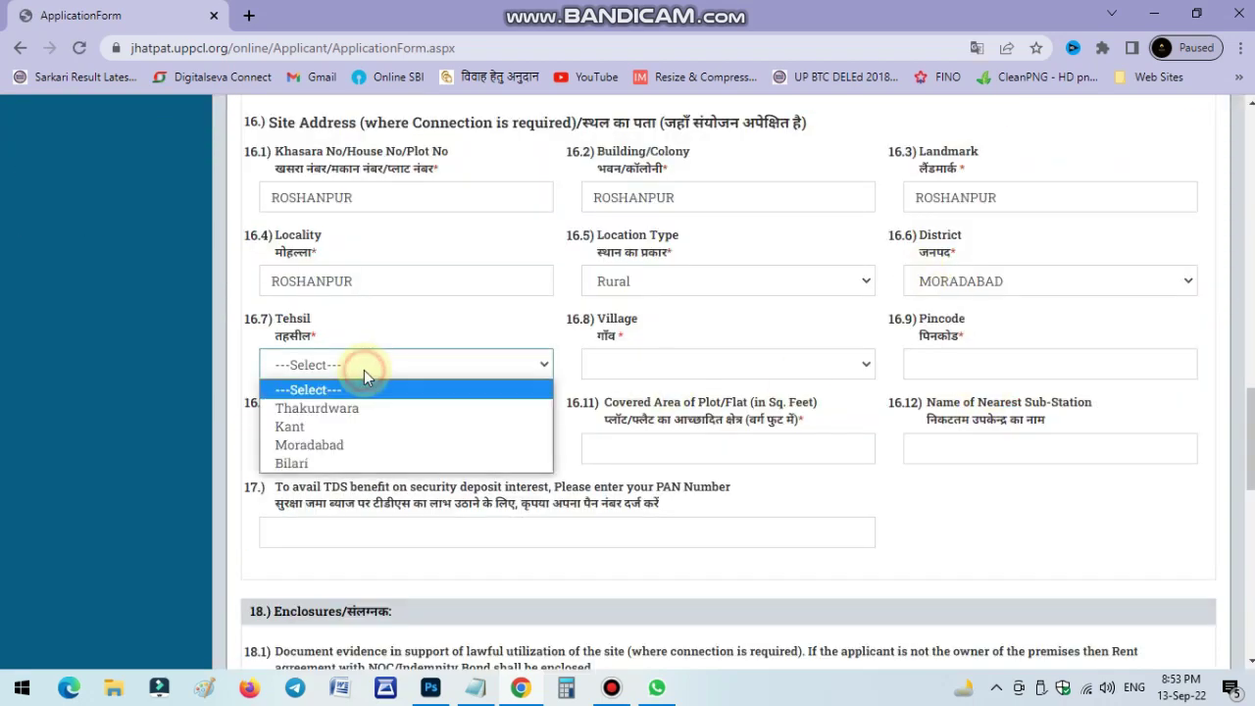
{"action": "left_click", "coordinate": [328, 413]}
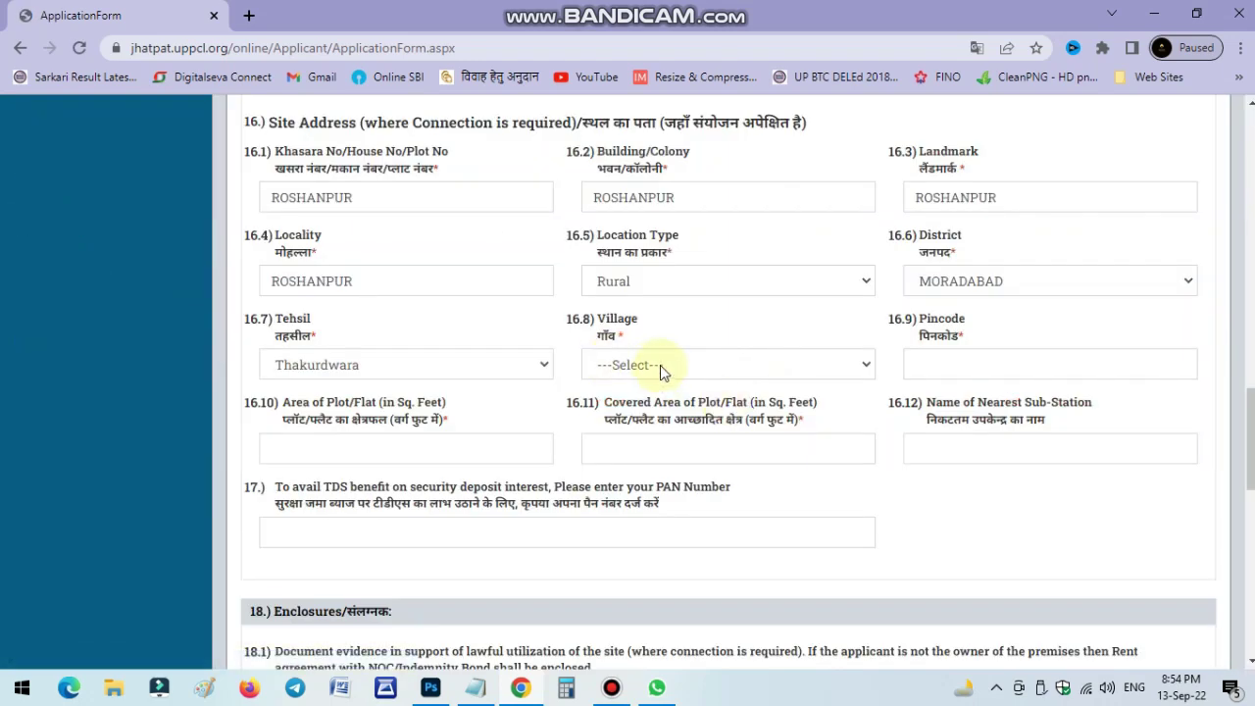
{"action": "left_click", "coordinate": [660, 365]}
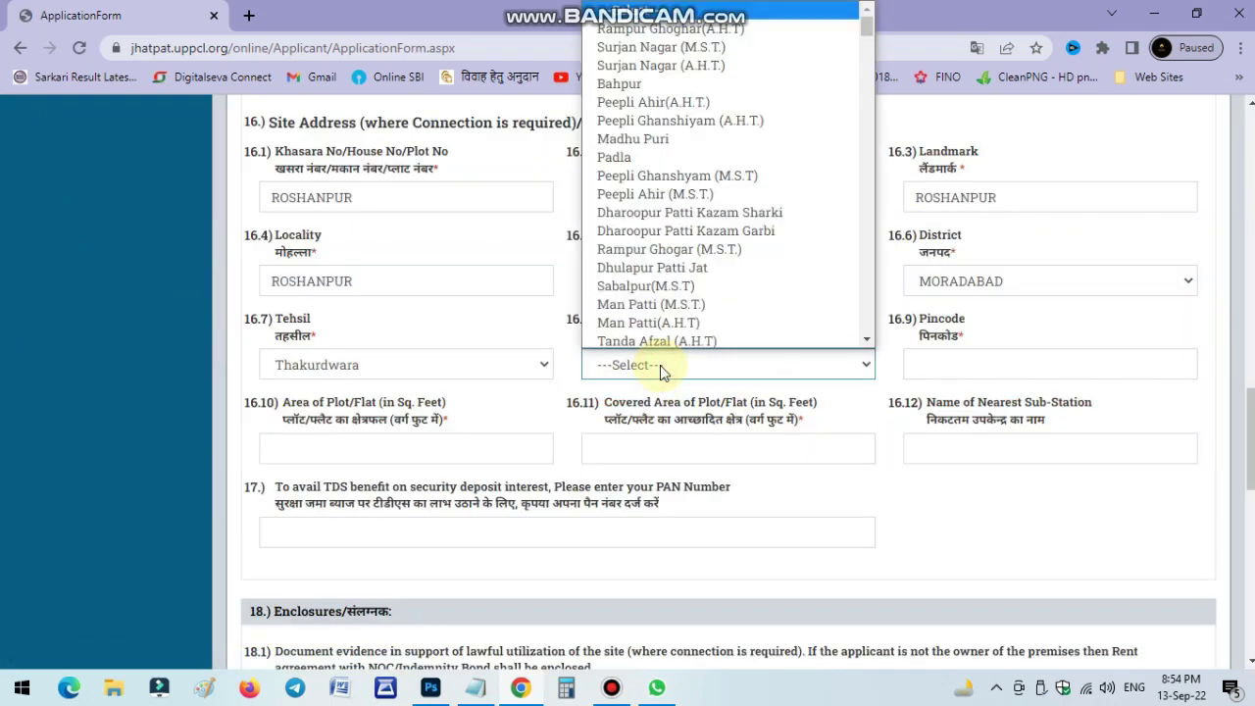
{"action": "scroll", "coordinate": [660, 339], "scroll_direction": "up", "scroll_amount": 7}
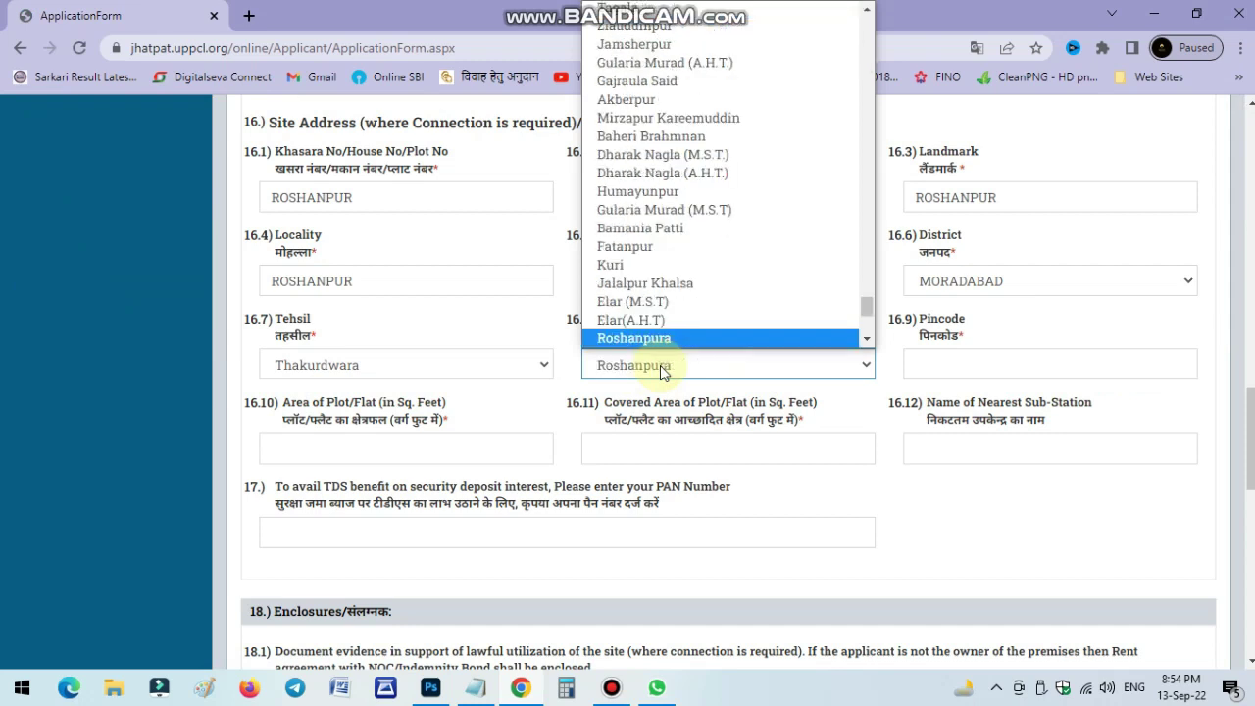
{"action": "left_click", "coordinate": [660, 331]}
{"action": "left_click", "coordinate": [948, 357]}
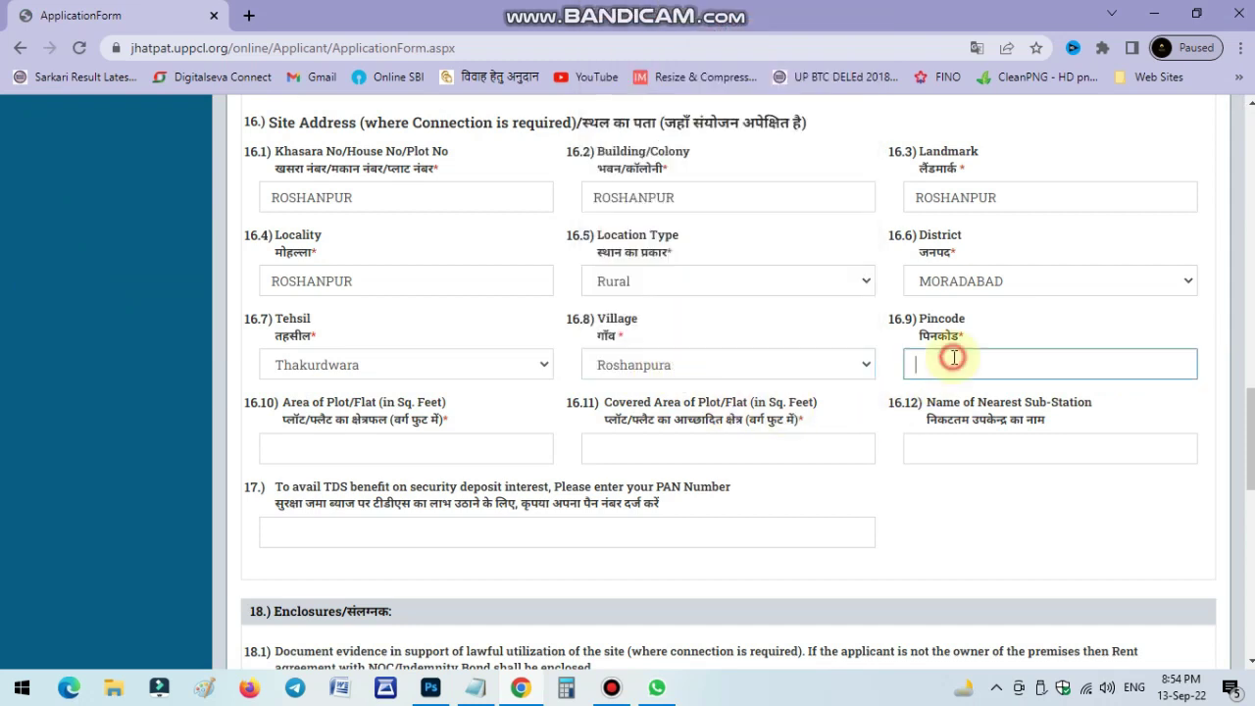
Enter site pincode 244001 and 1100 sq ft for both plot area and covered area.
{"action": "type", "text": "244001"}
{"action": "left_click", "coordinate": [986, 538]}
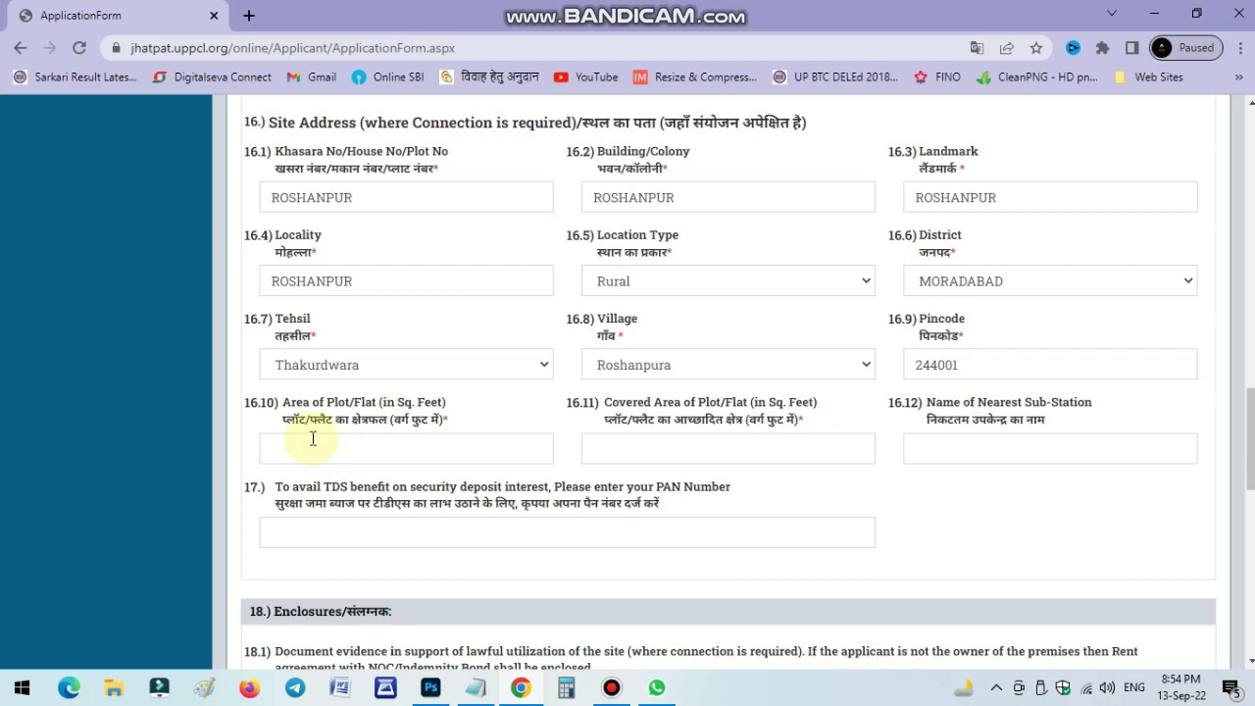
{"action": "left_click", "coordinate": [313, 438]}
{"action": "type", "text": "1100"}
{"action": "key", "text": "Tab"}
{"action": "type", "text": "1100"}
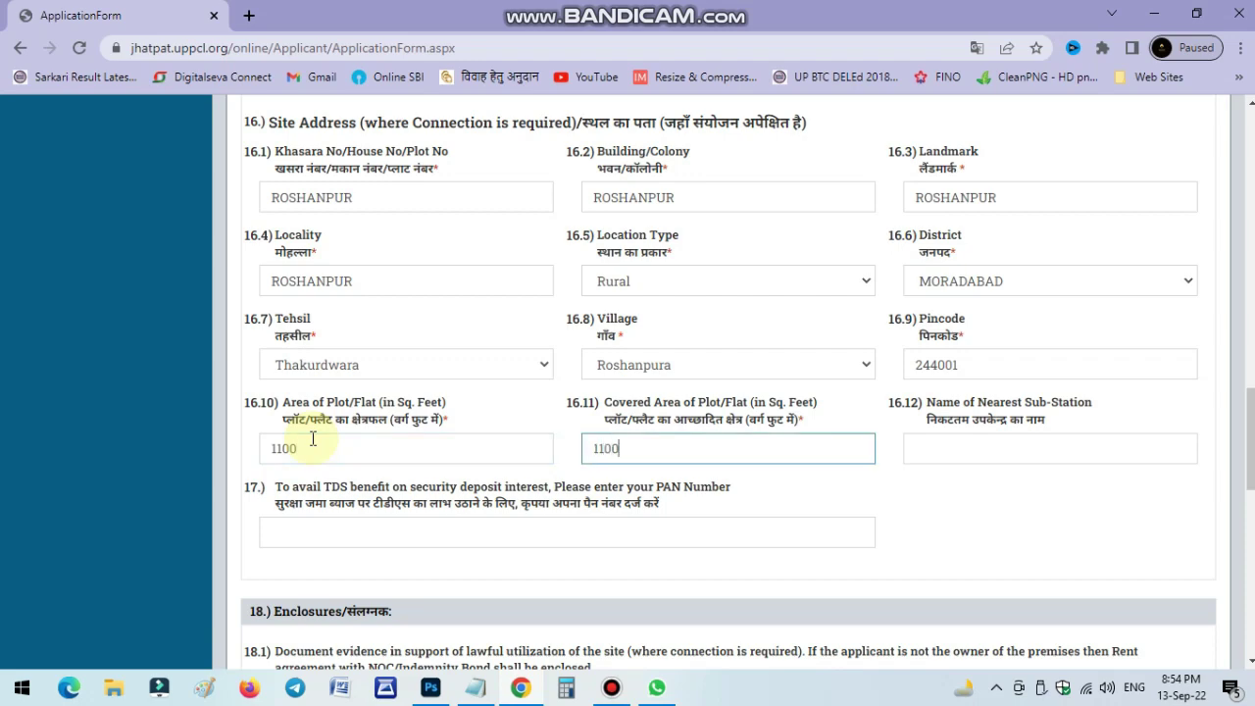
{"action": "left_click", "coordinate": [932, 484]}
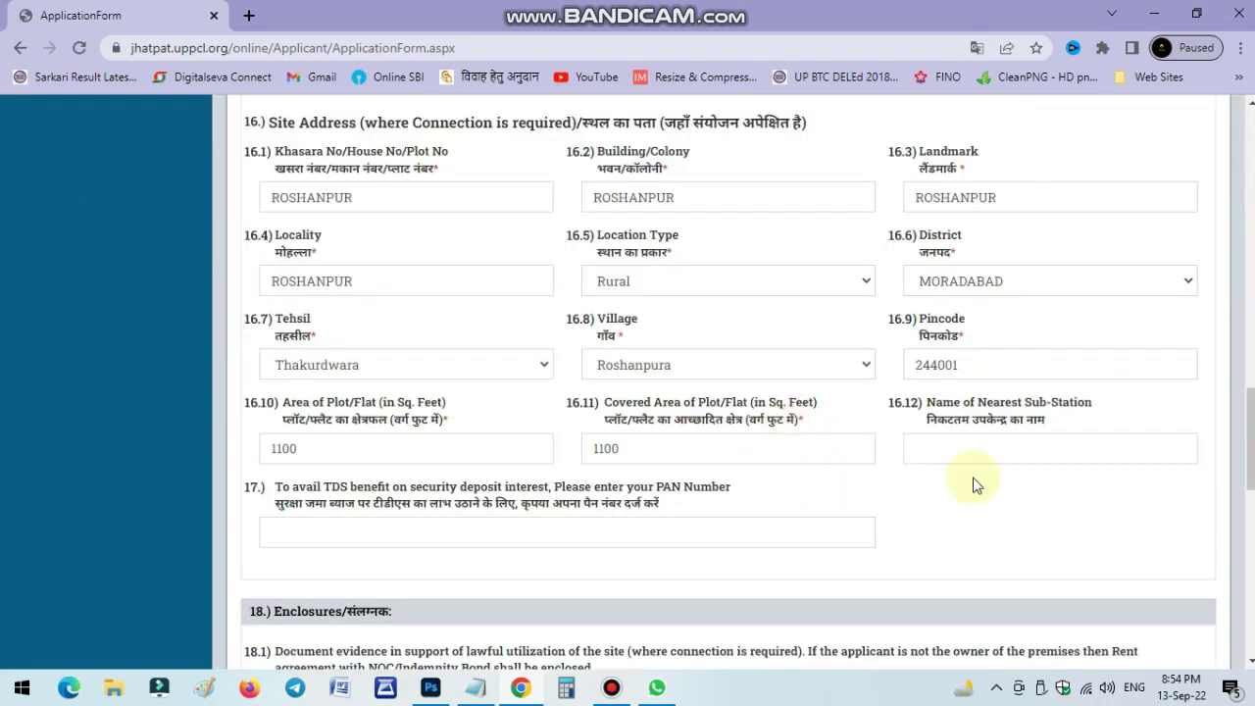
Set the nearest sub-station to SULTANPUR DOST.
{"action": "left_click", "coordinate": [977, 456]}
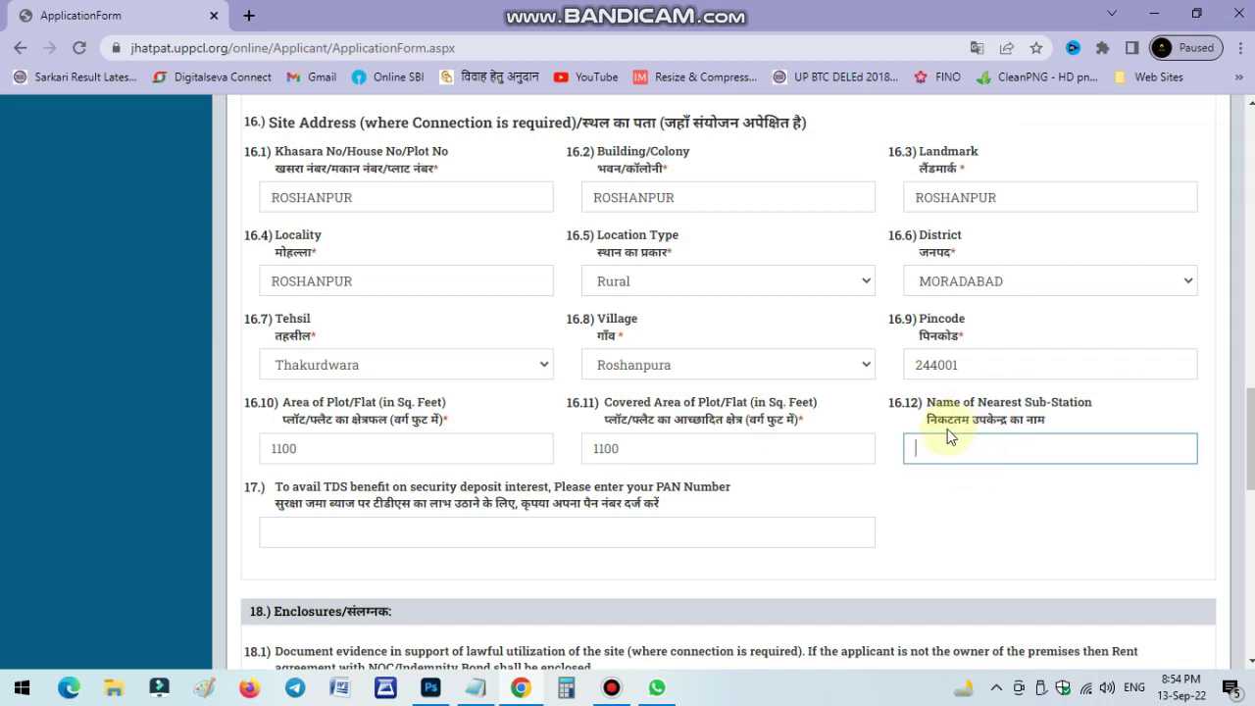
{"action": "type", "text": "SU"}
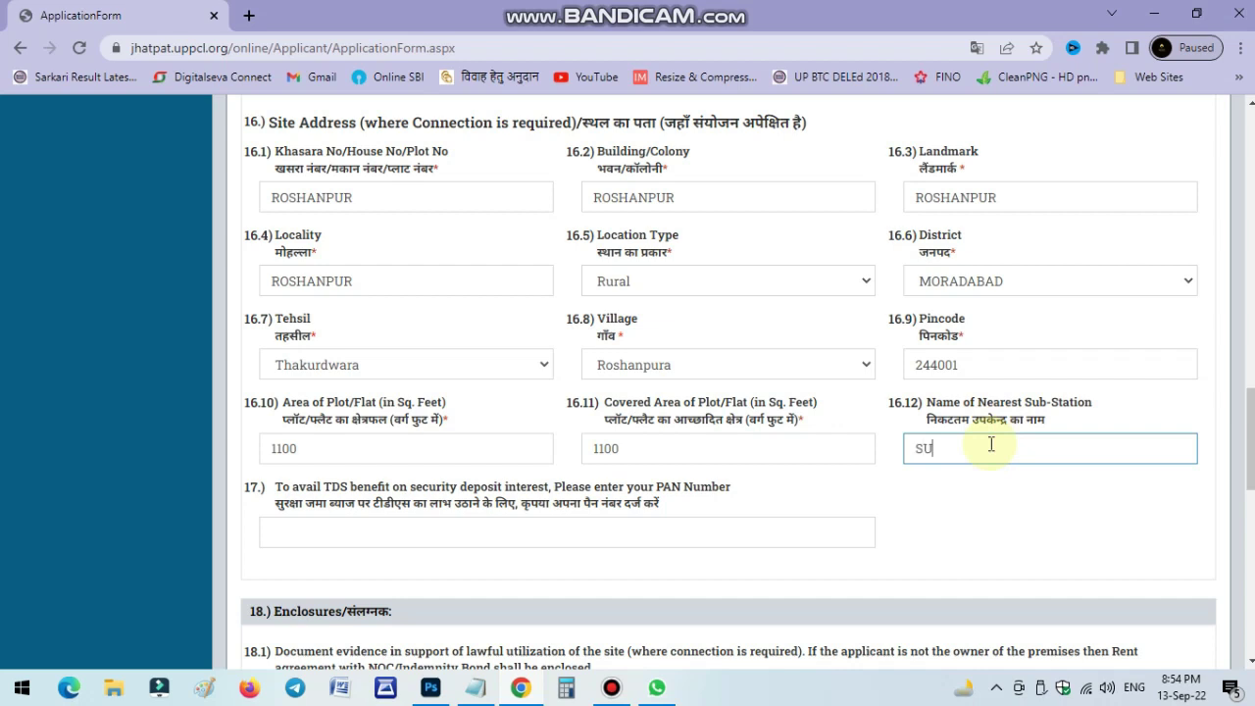
{"action": "type", "text": "LTANPUR DOST"}
{"action": "left_click", "coordinate": [1059, 528]}
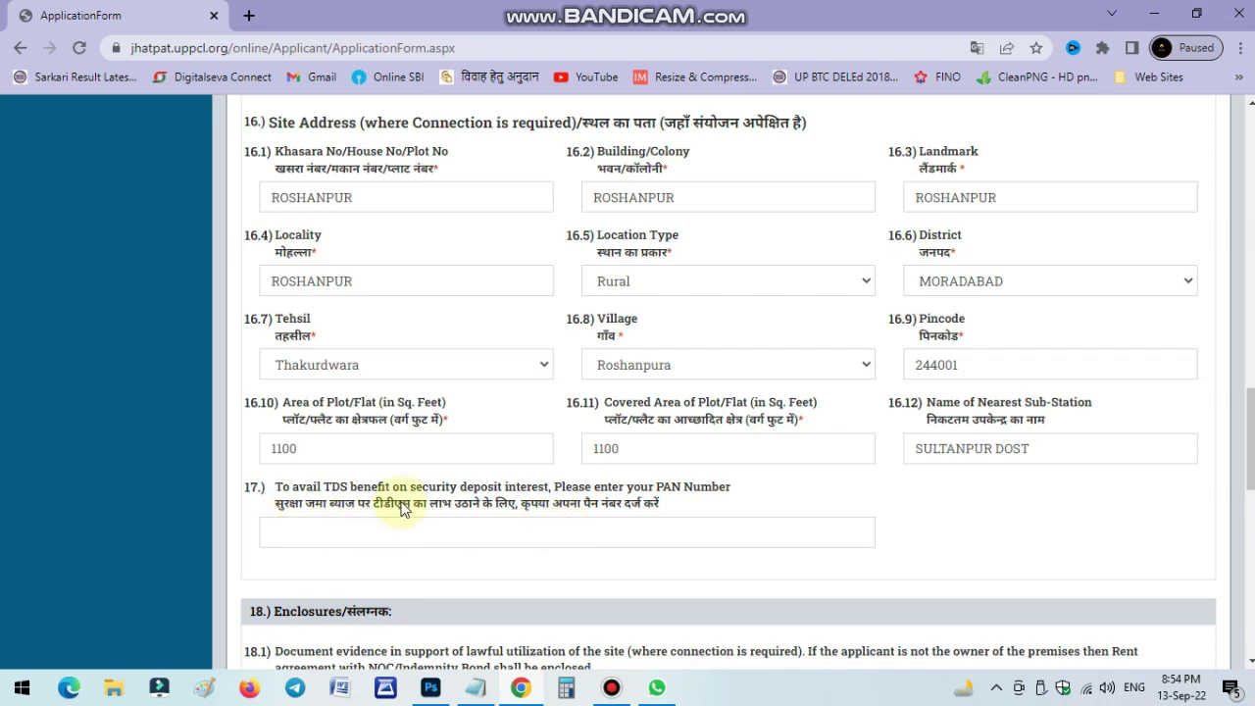
{"action": "scroll", "coordinate": [402, 508], "scroll_direction": "down", "scroll_amount": 4}
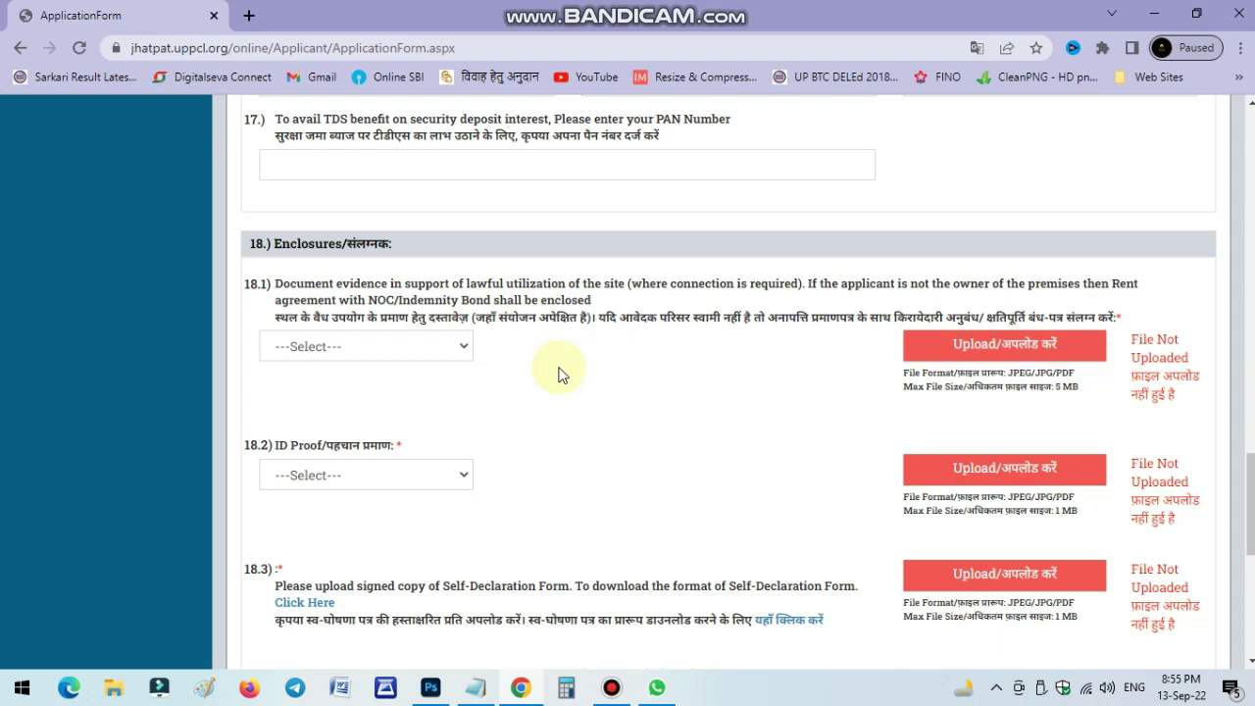
Choose House Allotment Letter as the site-use evidence and upload the AFFIDAVIT file for it.
{"action": "left_click", "coordinate": [443, 347]}
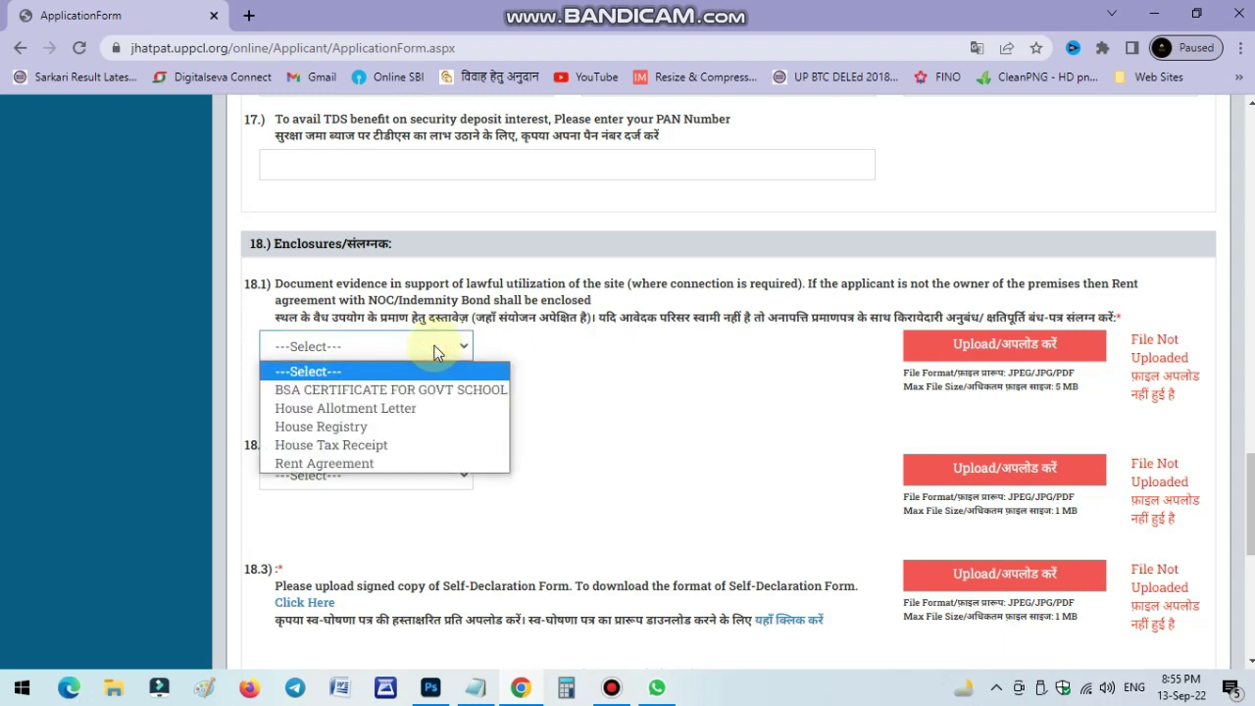
{"action": "left_click", "coordinate": [411, 407]}
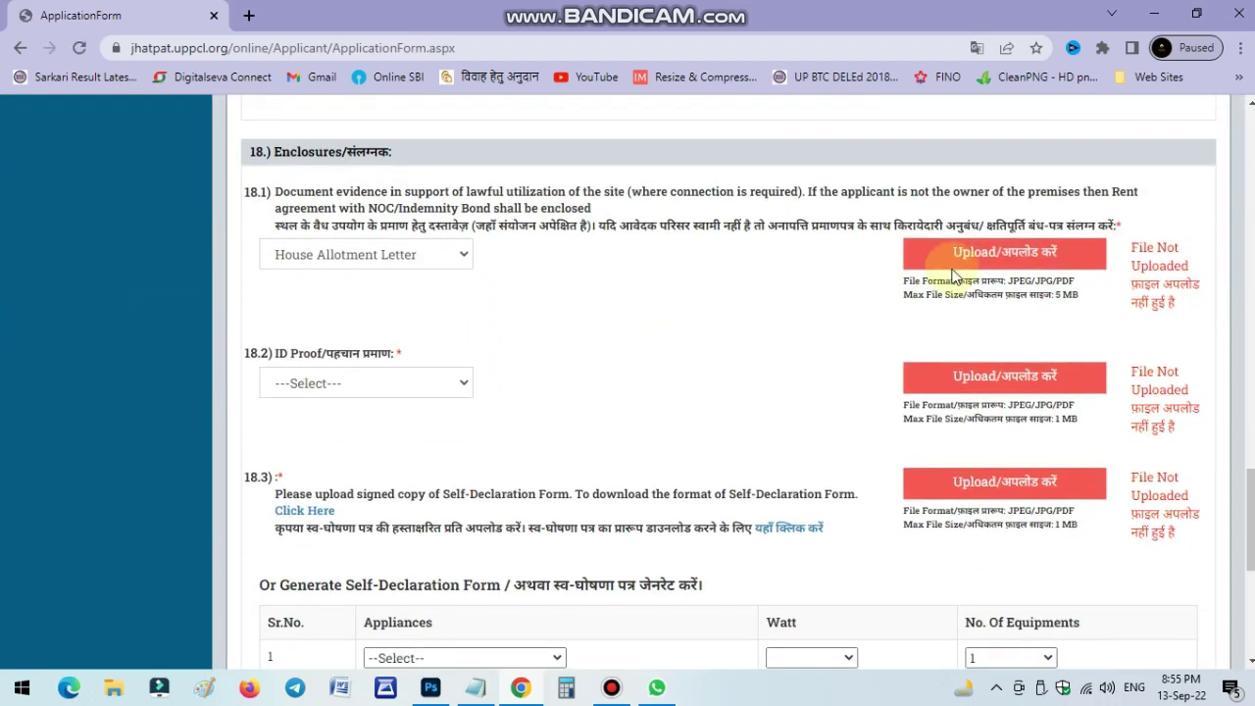
{"action": "left_click", "coordinate": [956, 253]}
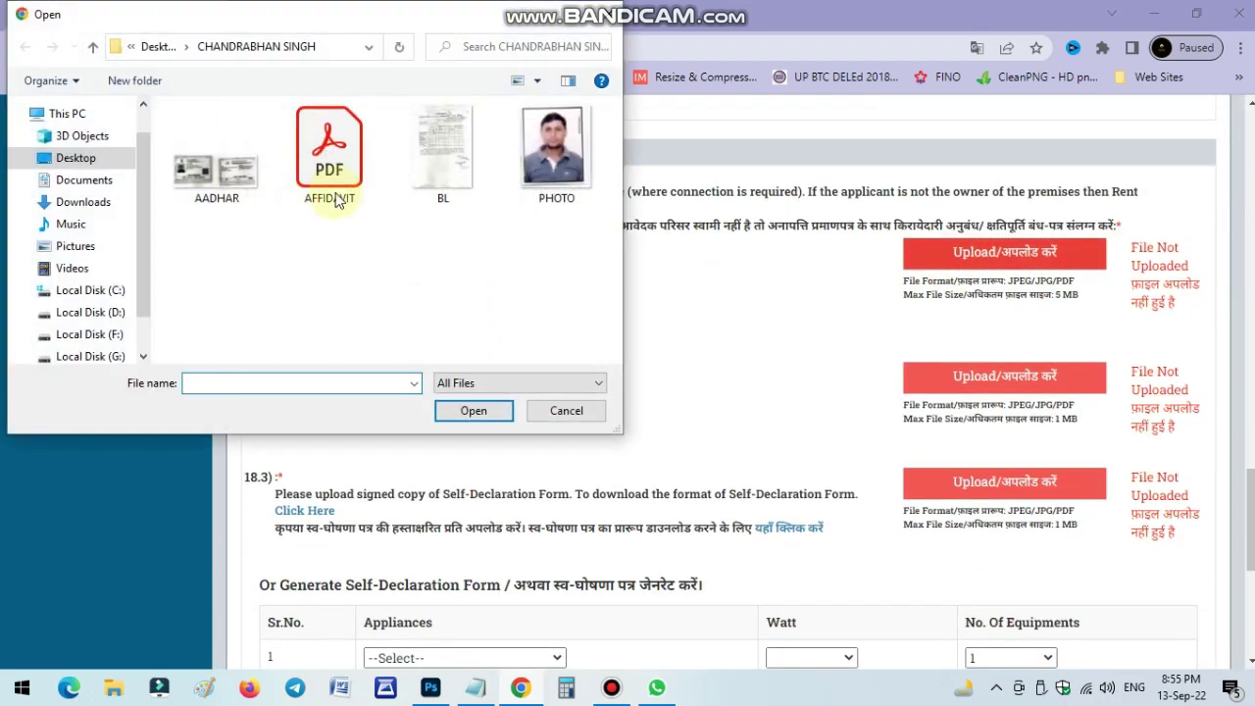
{"action": "double_click", "coordinate": [345, 191]}
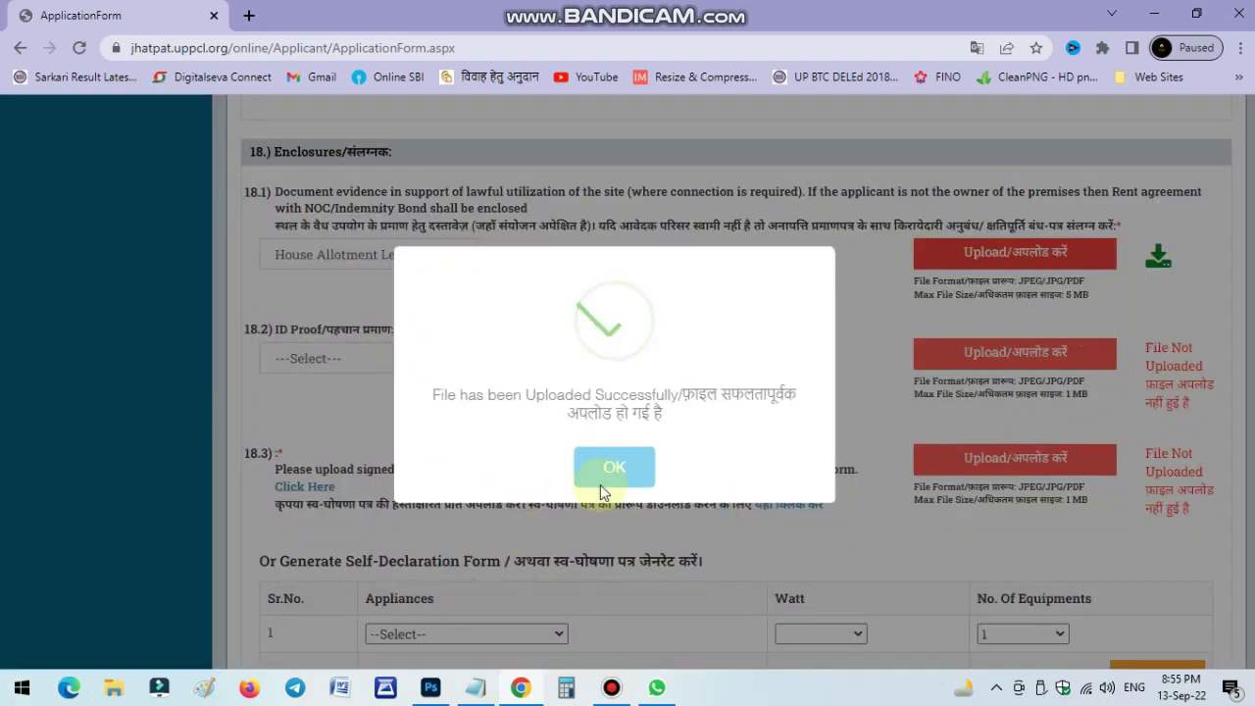
{"action": "left_click", "coordinate": [614, 446]}
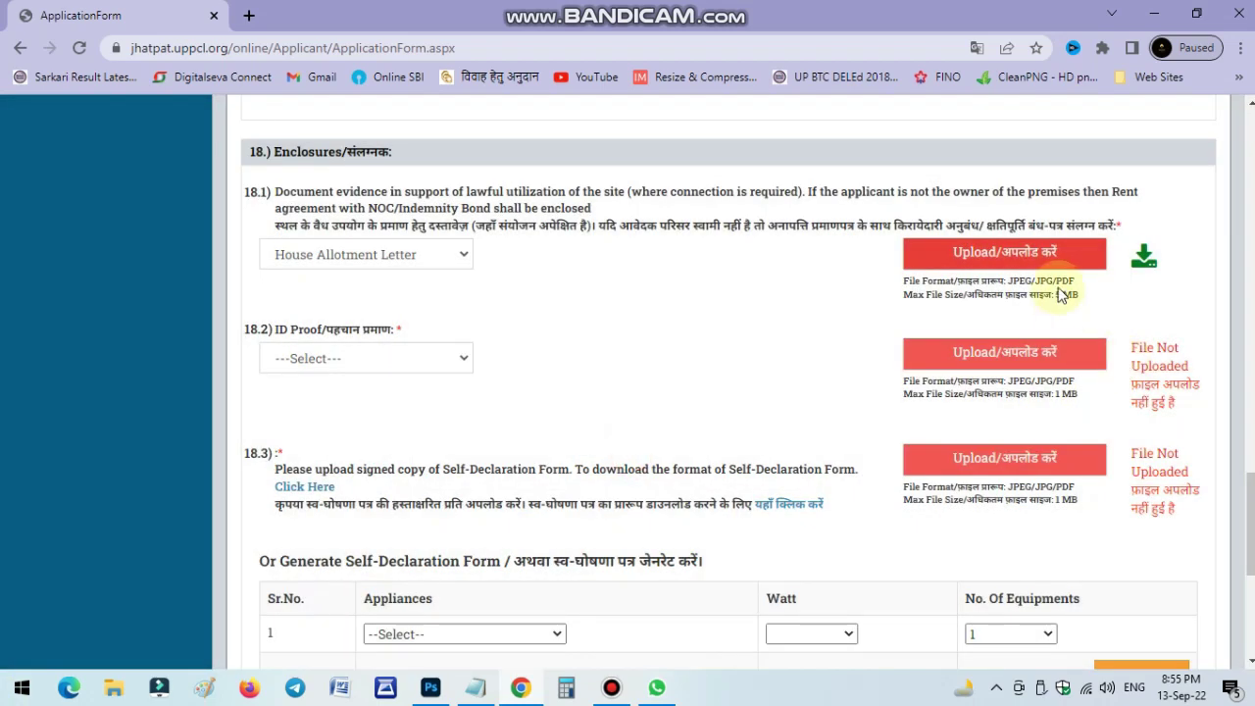
Select Aadhar Card as ID proof, enter the Aadhaar number, and upload the AADHAR file.
{"action": "left_click", "coordinate": [392, 358]}
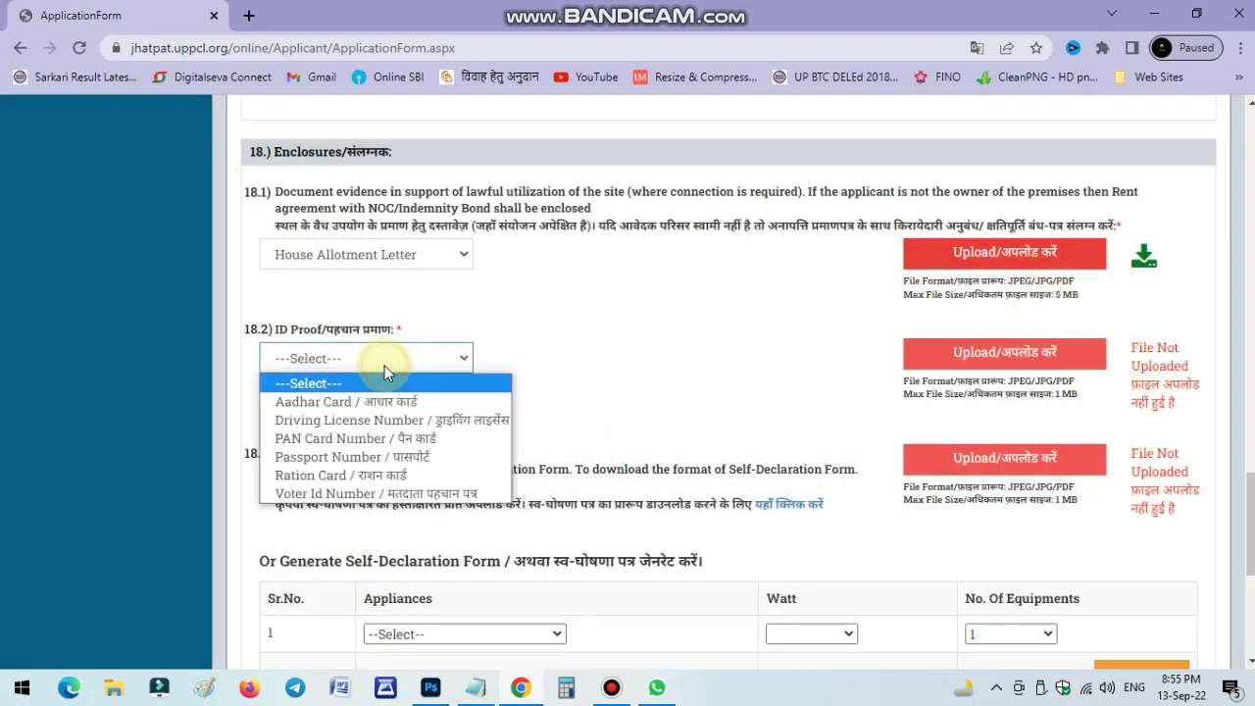
{"action": "left_click", "coordinate": [396, 401]}
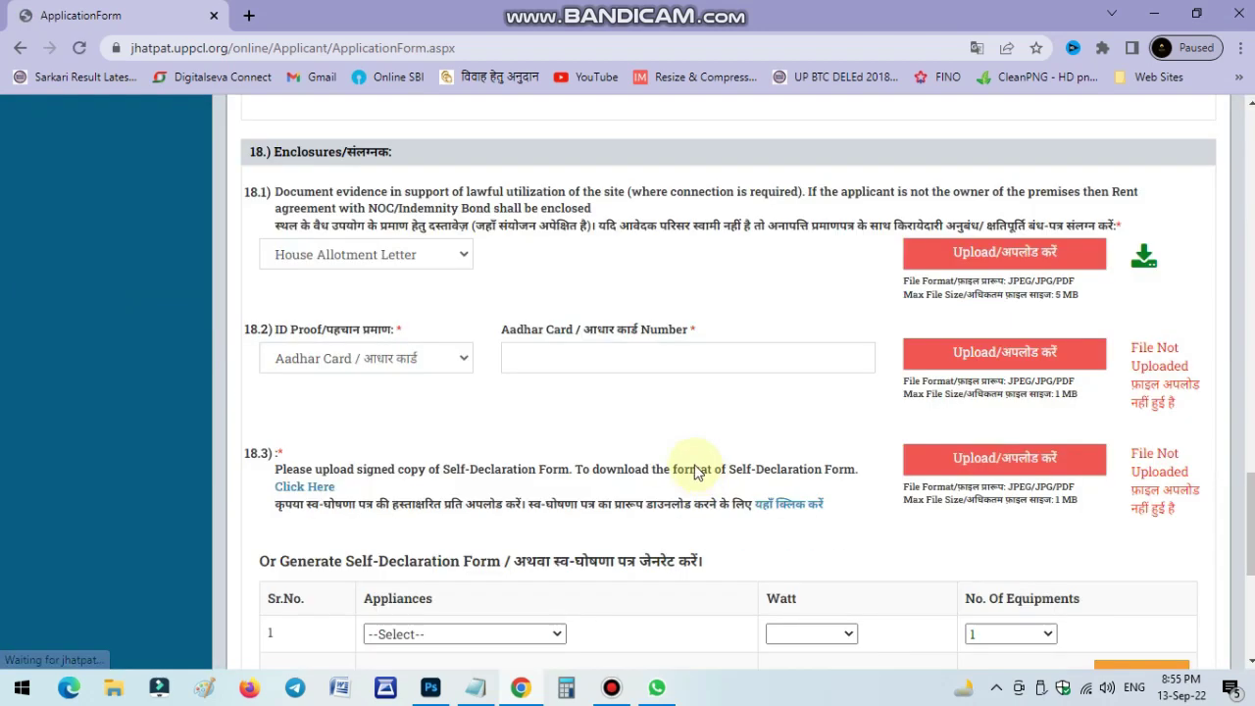
{"action": "left_click", "coordinate": [579, 357]}
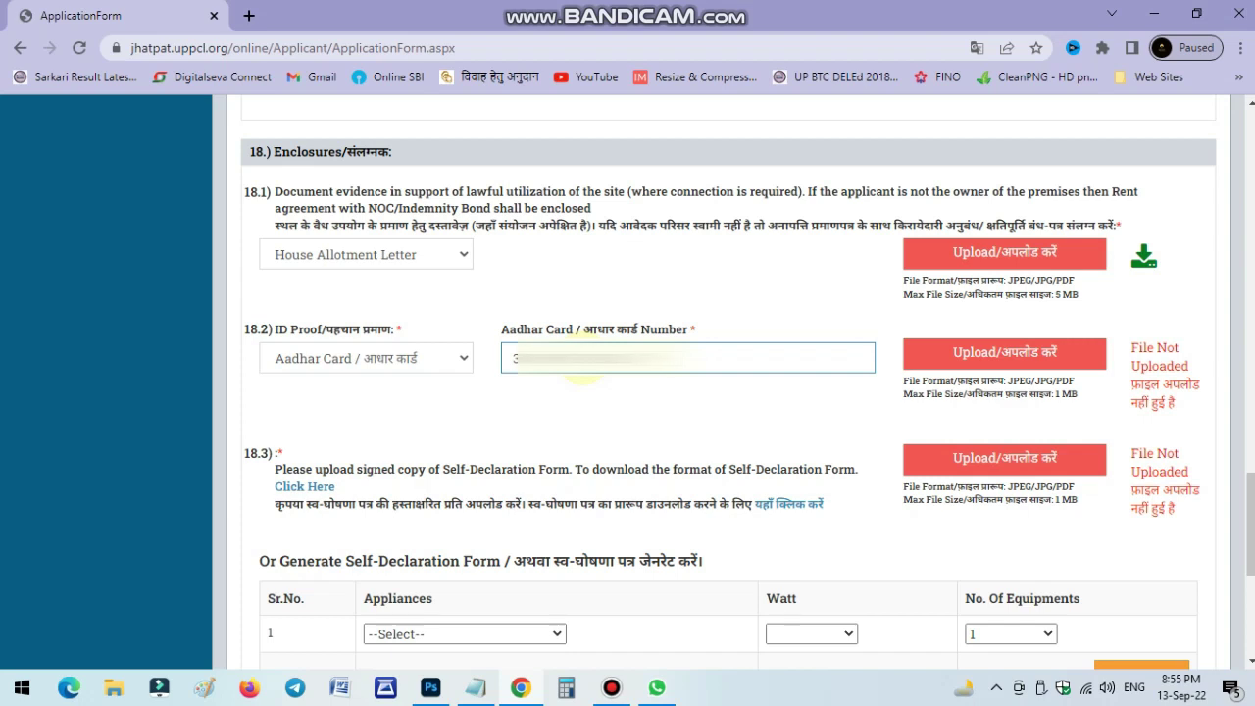
{"action": "left_click", "coordinate": [585, 428]}
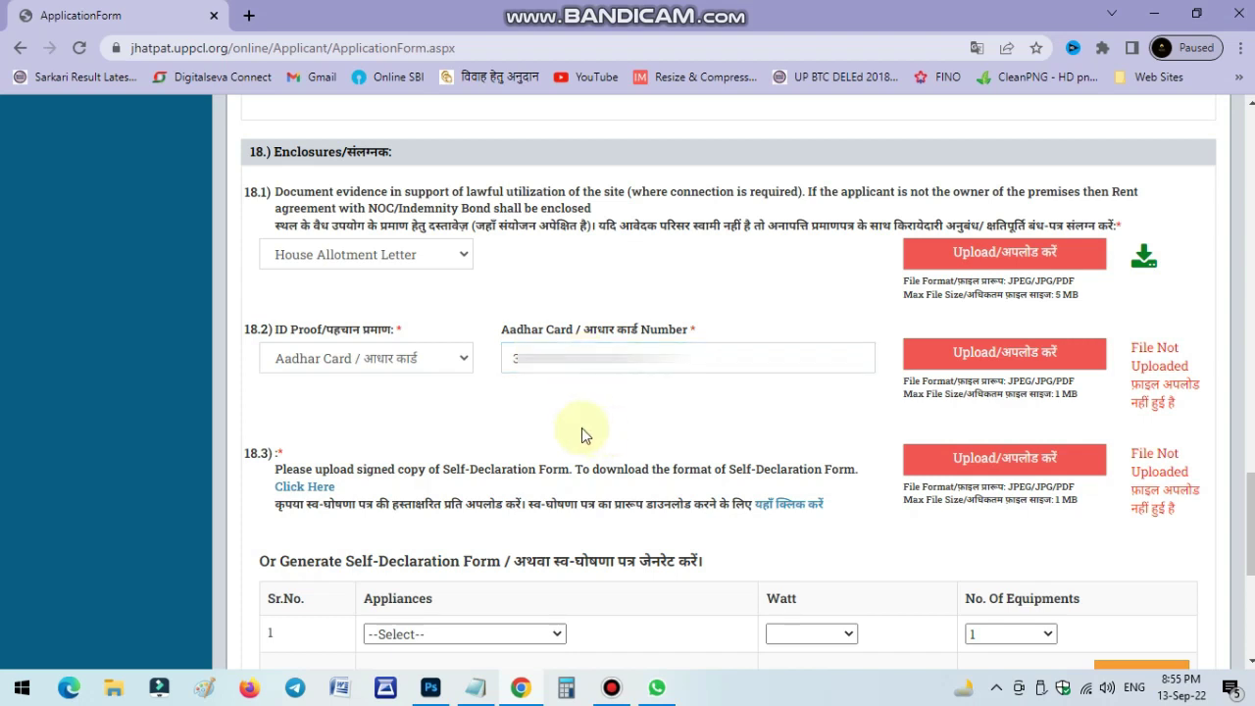
{"action": "left_click", "coordinate": [947, 355]}
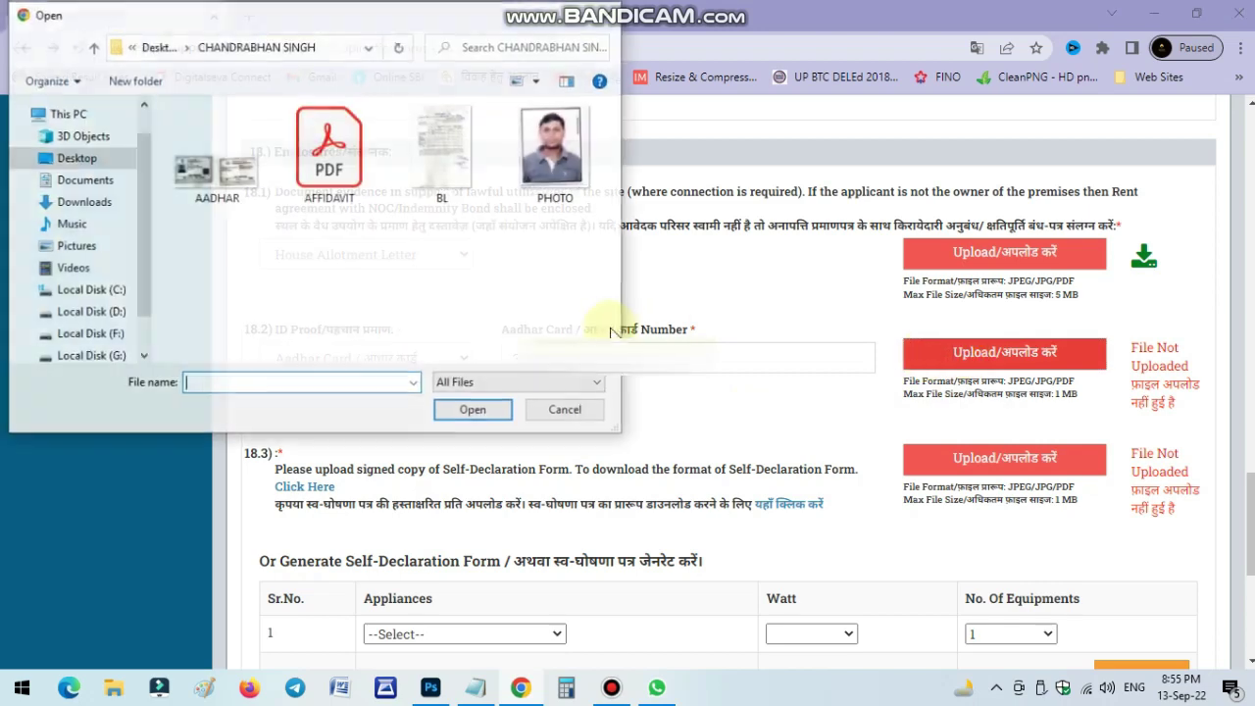
{"action": "double_click", "coordinate": [235, 184]}
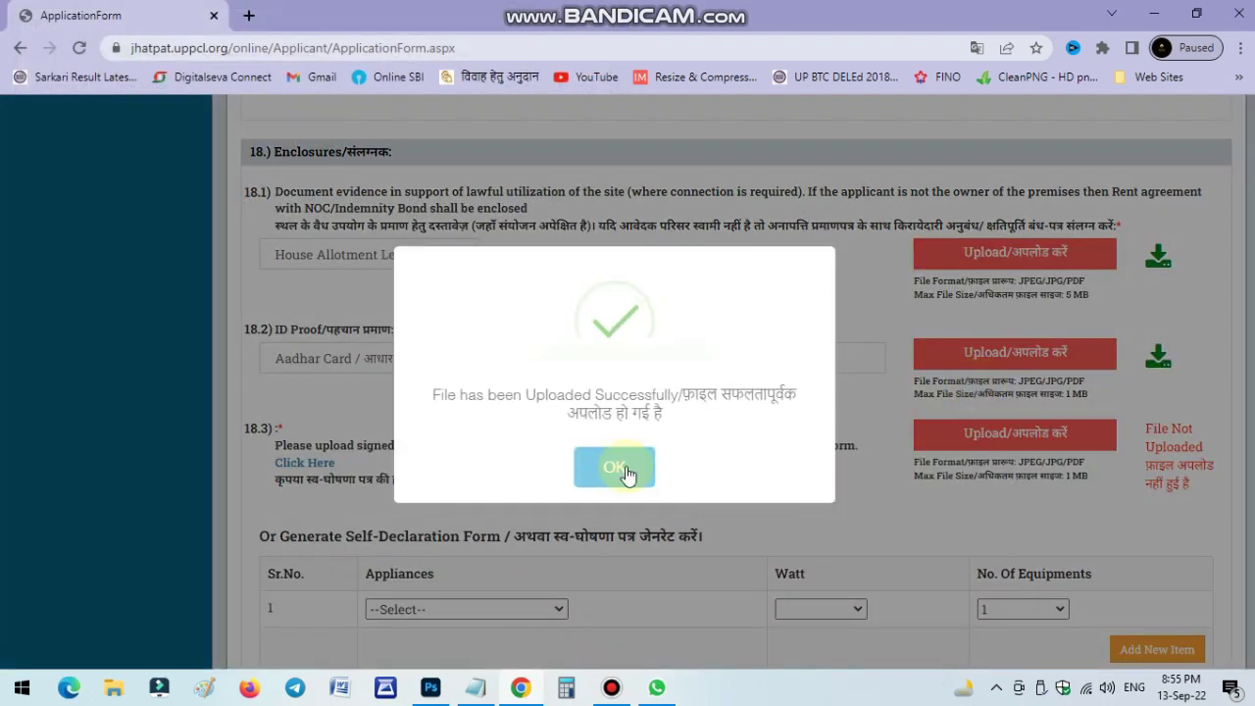
{"action": "left_click", "coordinate": [625, 463]}
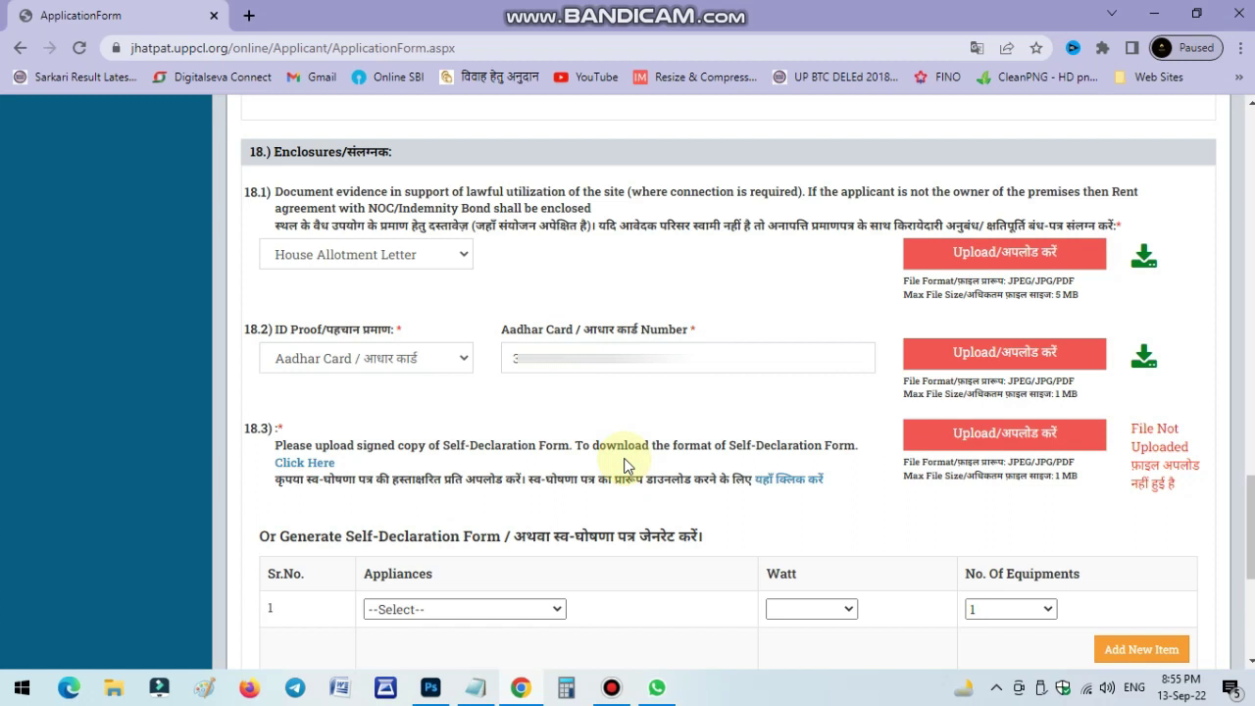
{"action": "left_click", "coordinate": [307, 466]}
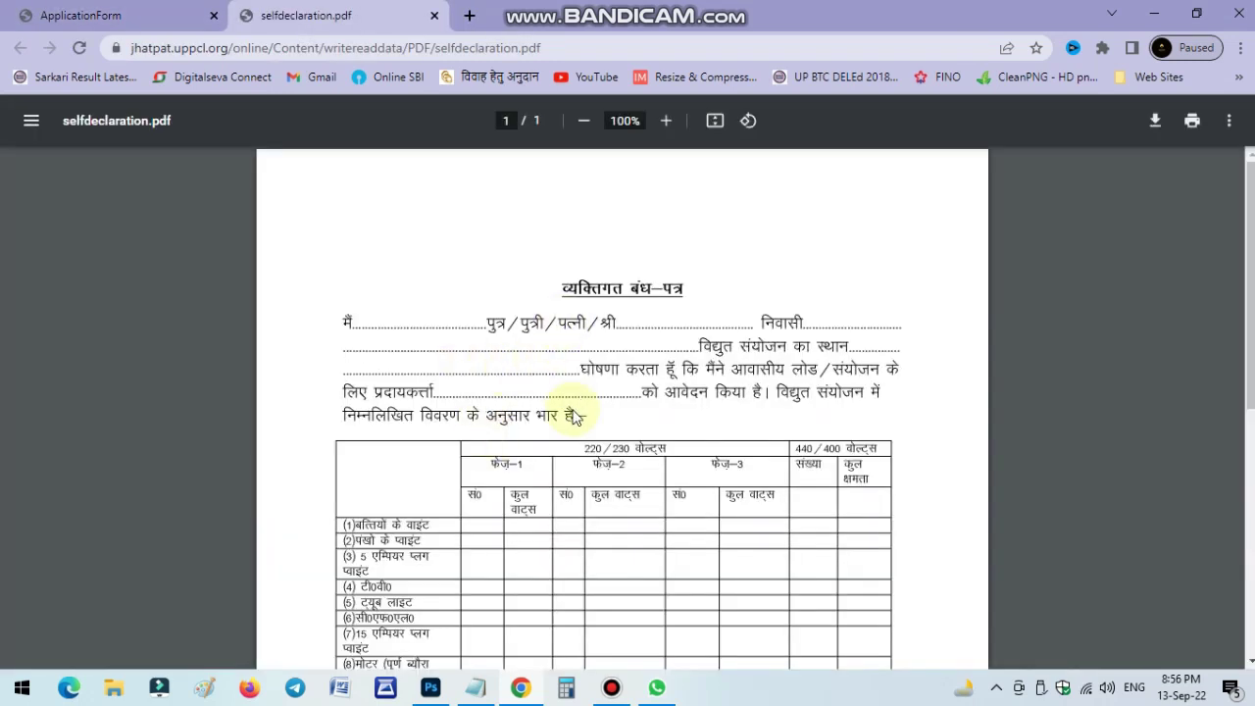
{"action": "scroll", "coordinate": [672, 317], "scroll_direction": "down", "scroll_amount": 2}
{"action": "scroll", "coordinate": [676, 317], "scroll_direction": "up", "scroll_amount": 2}
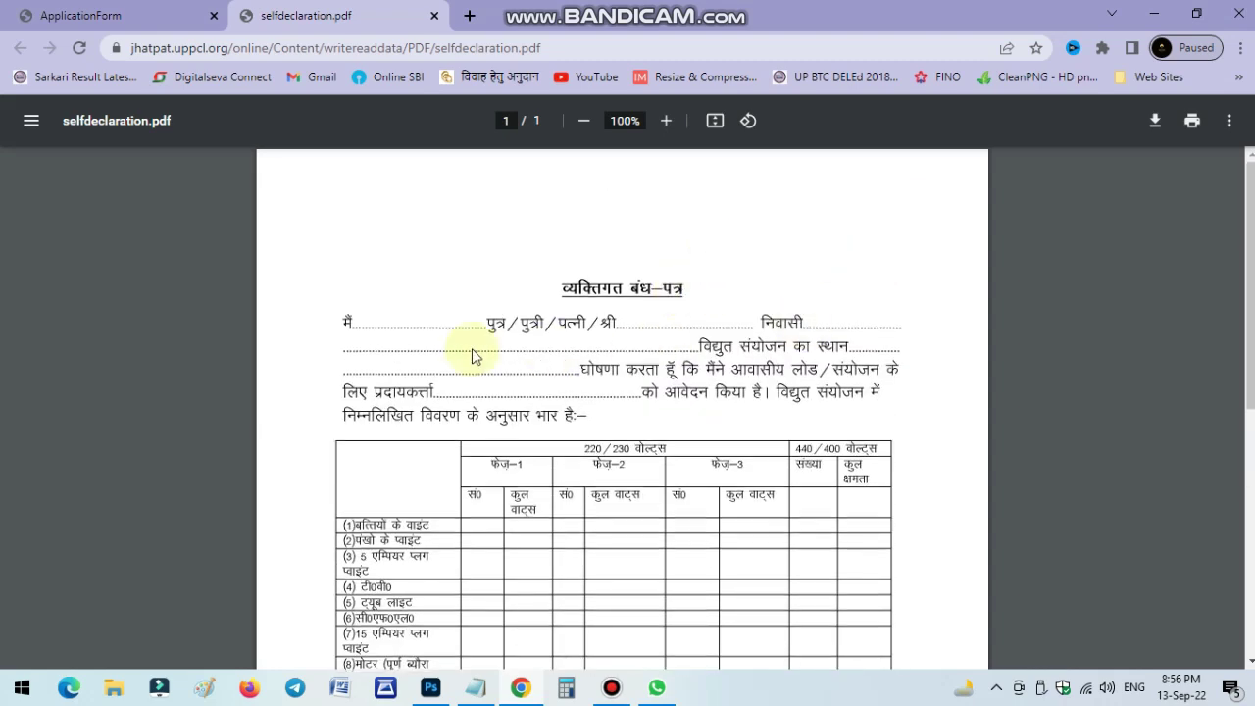
{"action": "scroll", "coordinate": [637, 522], "scroll_direction": "down", "scroll_amount": 3}
{"action": "scroll", "coordinate": [676, 526], "scroll_direction": "down", "scroll_amount": 1}
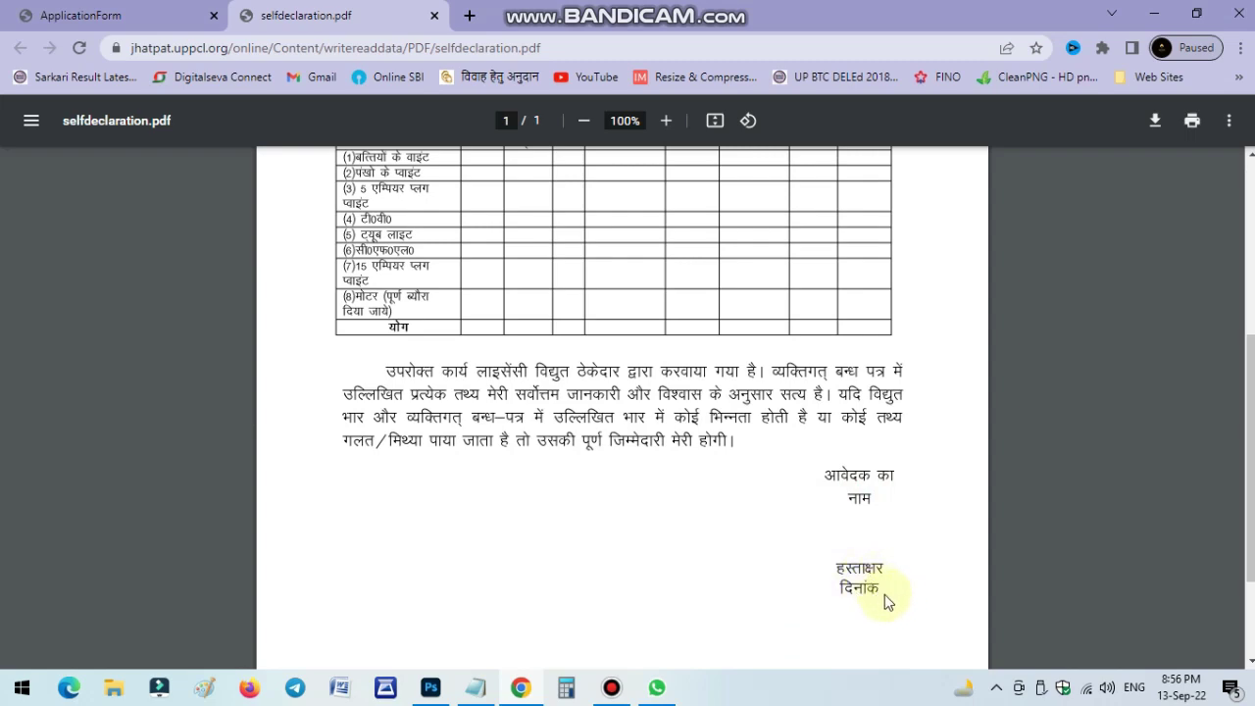
{"action": "left_click", "coordinate": [616, 692]}
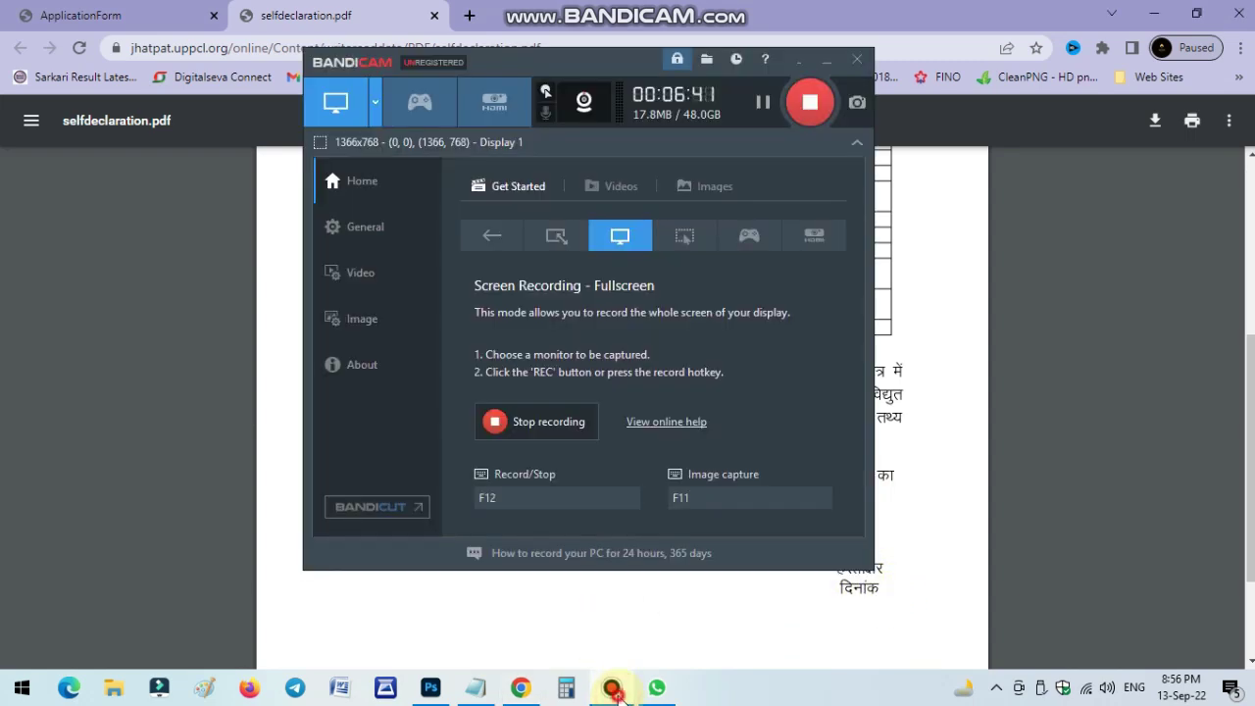
{"action": "left_click", "coordinate": [616, 692]}
{"action": "scroll", "coordinate": [681, 317], "scroll_direction": "up", "scroll_amount": 5}
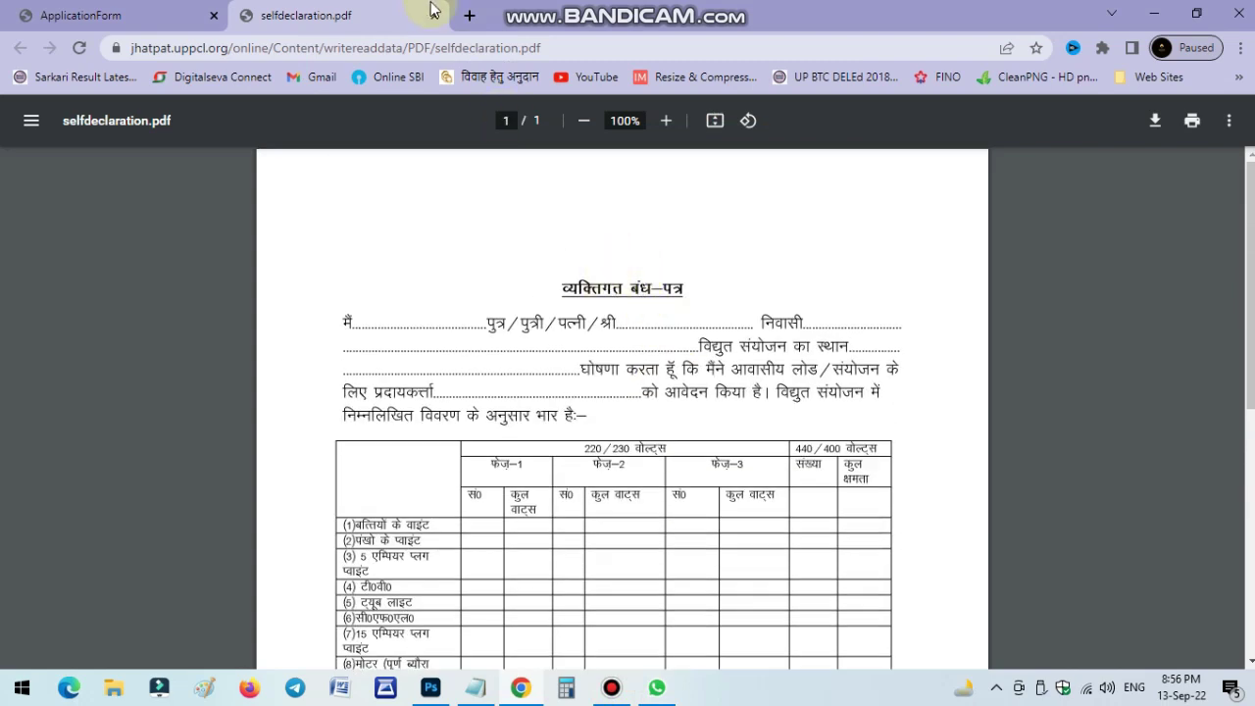
{"action": "left_click", "coordinate": [435, 16]}
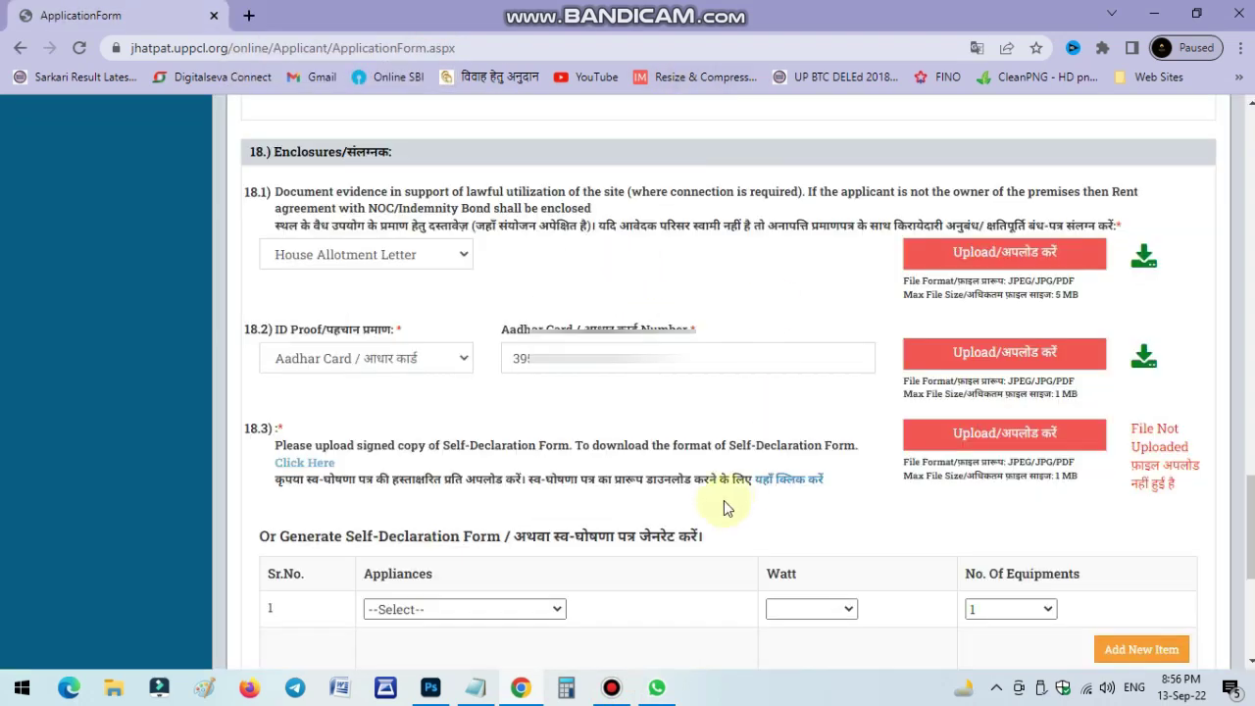
Upload the BL file as the signed self-declaration under enclosure 18.3.
{"action": "left_click", "coordinate": [1009, 434]}
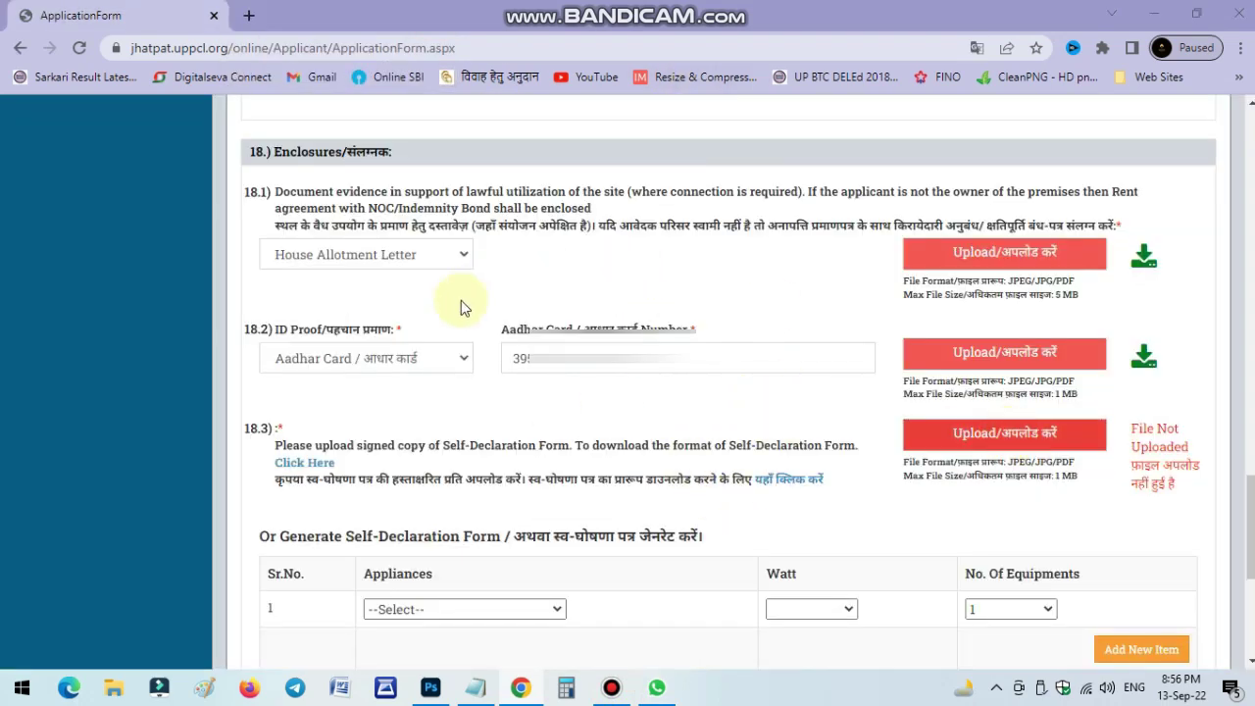
{"action": "double_click", "coordinate": [425, 191]}
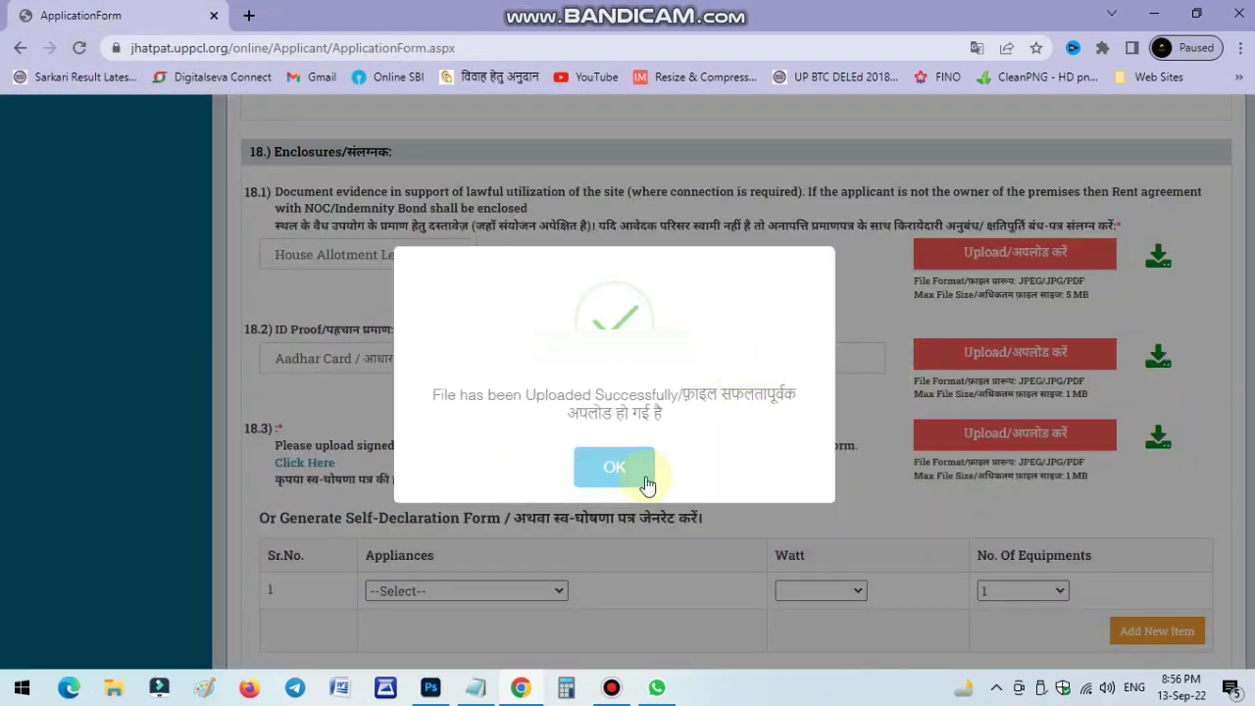
{"action": "left_click", "coordinate": [646, 479]}
{"action": "scroll", "coordinate": [756, 373], "scroll_direction": "down", "scroll_amount": 1}
{"action": "left_click", "coordinate": [427, 499]}
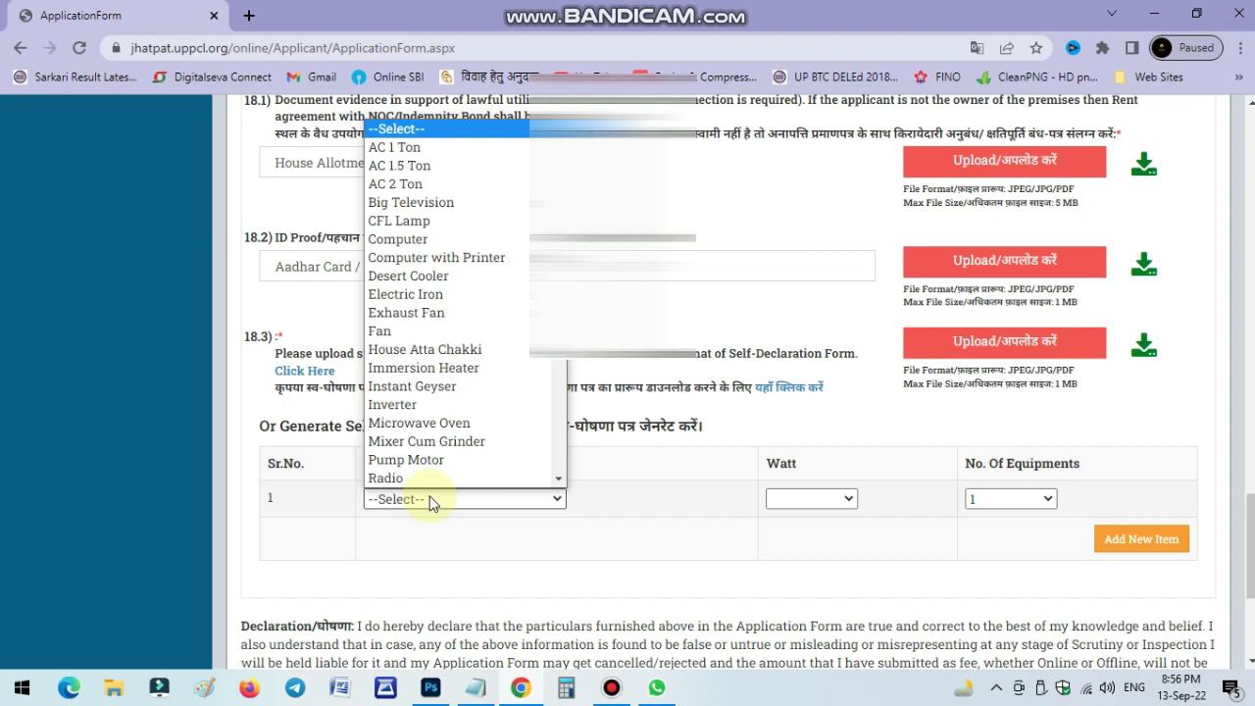
Add one Fan to the appliance load table.
{"action": "left_click", "coordinate": [397, 333]}
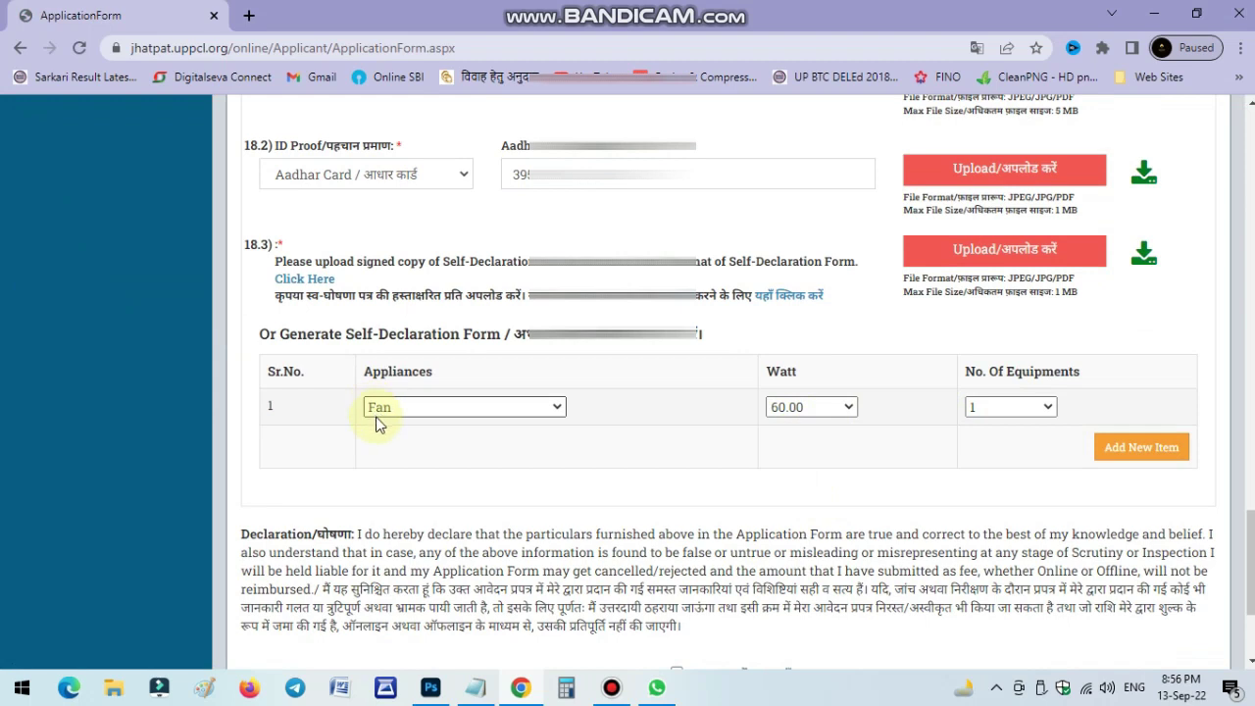
{"action": "left_click", "coordinate": [1002, 421]}
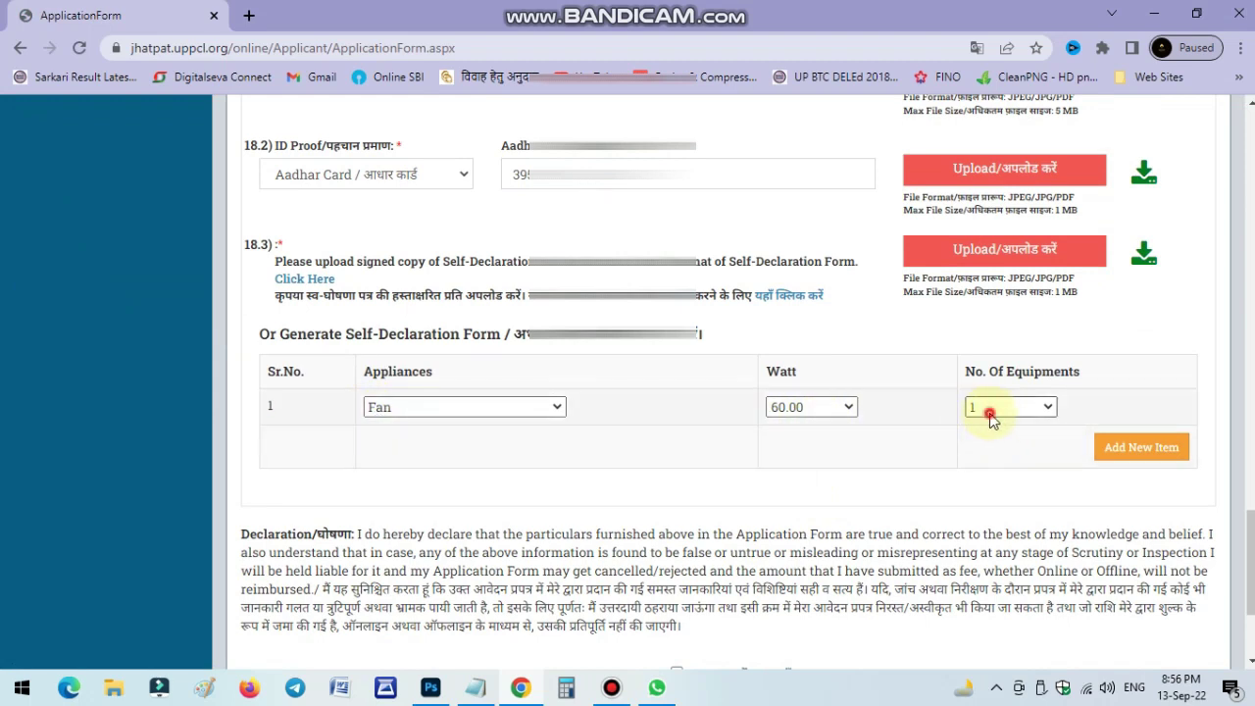
{"action": "left_click", "coordinate": [990, 413]}
{"action": "left_click", "coordinate": [989, 416]}
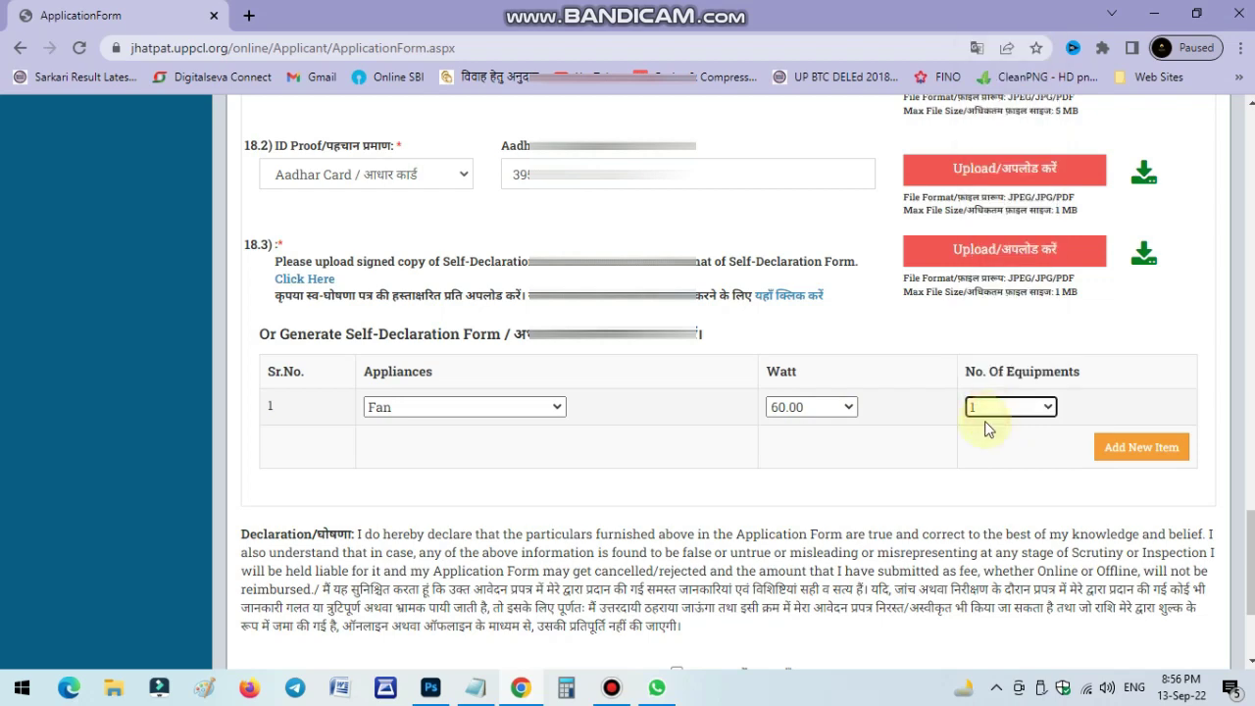
{"action": "left_click", "coordinate": [1120, 457]}
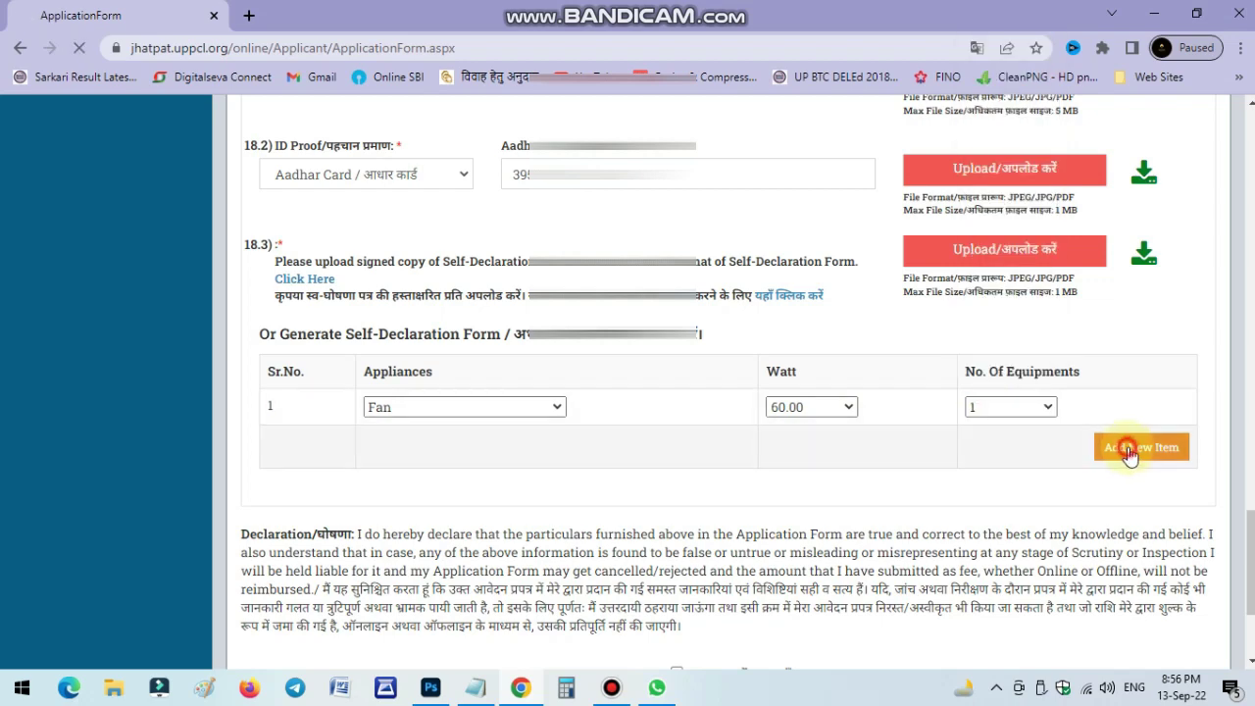
{"action": "scroll", "coordinate": [572, 486], "scroll_direction": "down", "scroll_amount": 5}
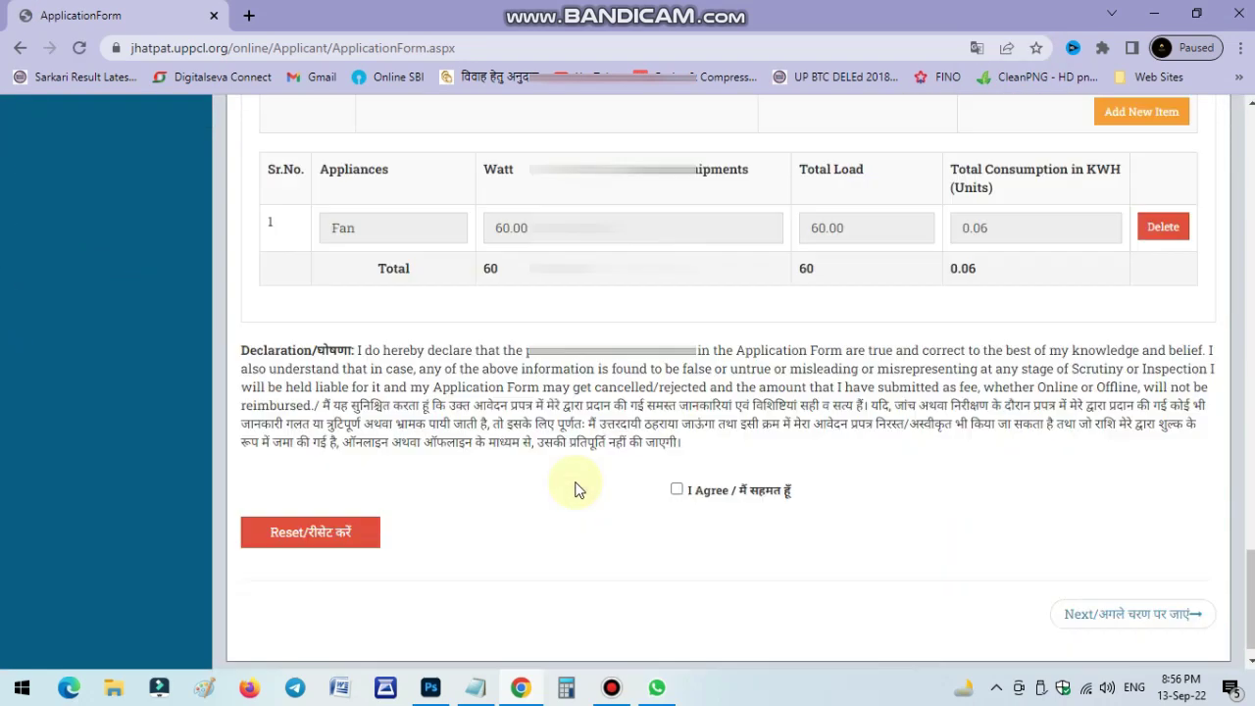
Add two CFL Lamps to the appliance load table.
{"action": "scroll", "coordinate": [511, 425], "scroll_direction": "up", "scroll_amount": 3}
{"action": "left_click", "coordinate": [413, 416]}
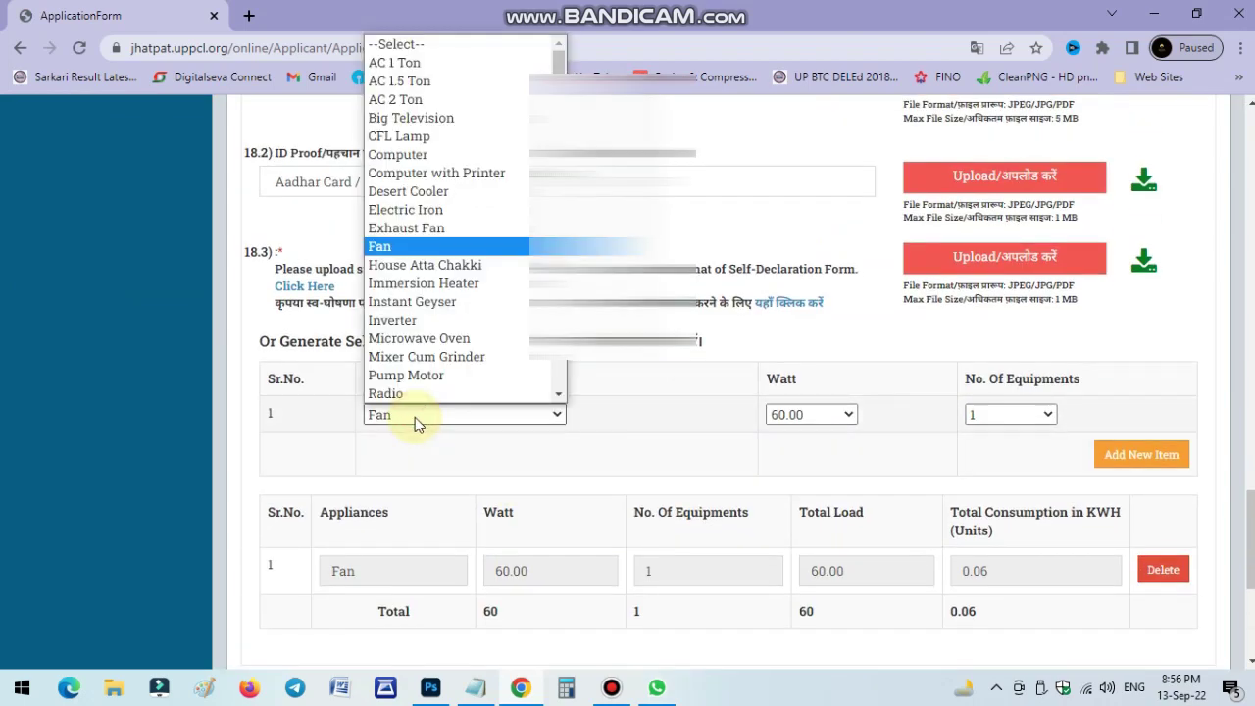
{"action": "key", "text": "c"}
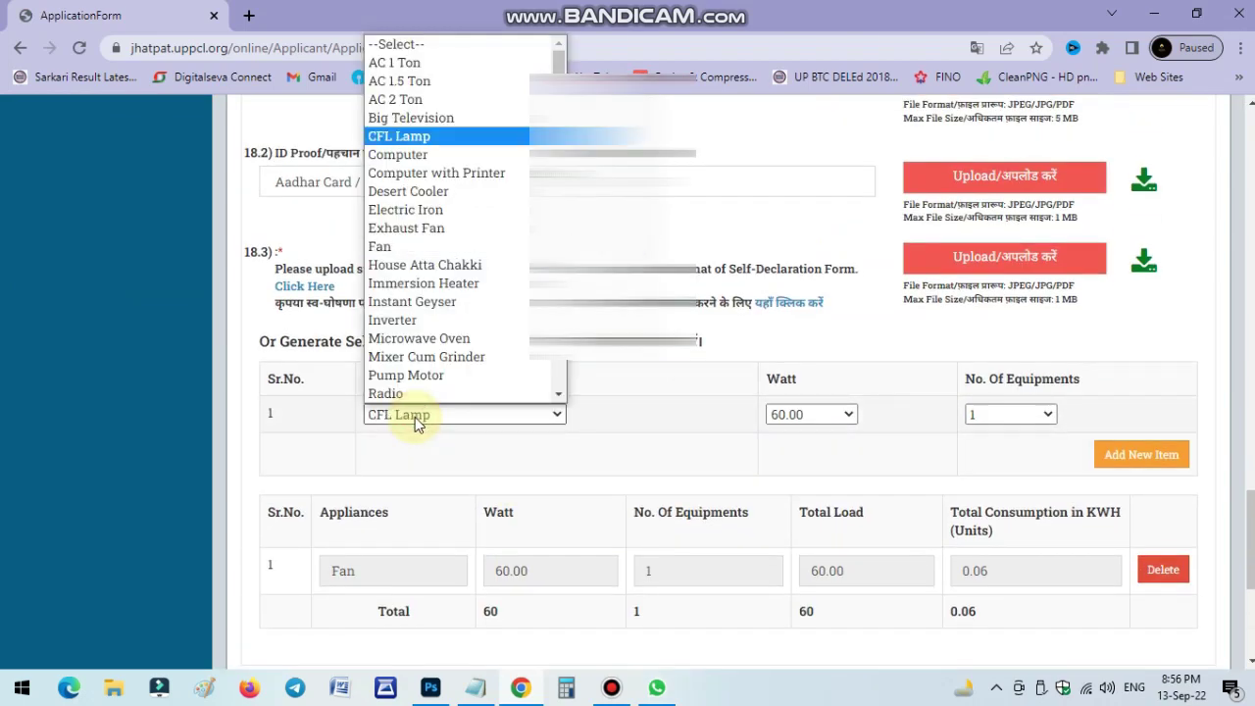
{"action": "key", "text": "Return"}
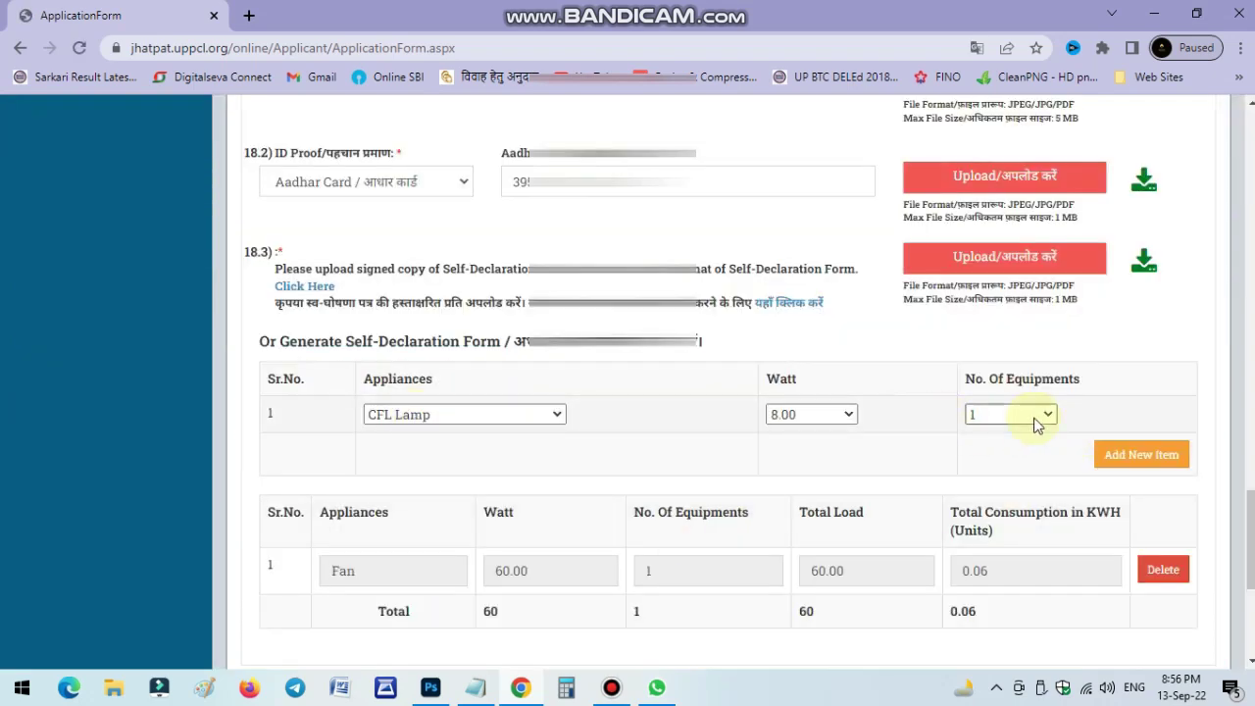
{"action": "left_click", "coordinate": [1037, 416]}
{"action": "left_click", "coordinate": [976, 63]}
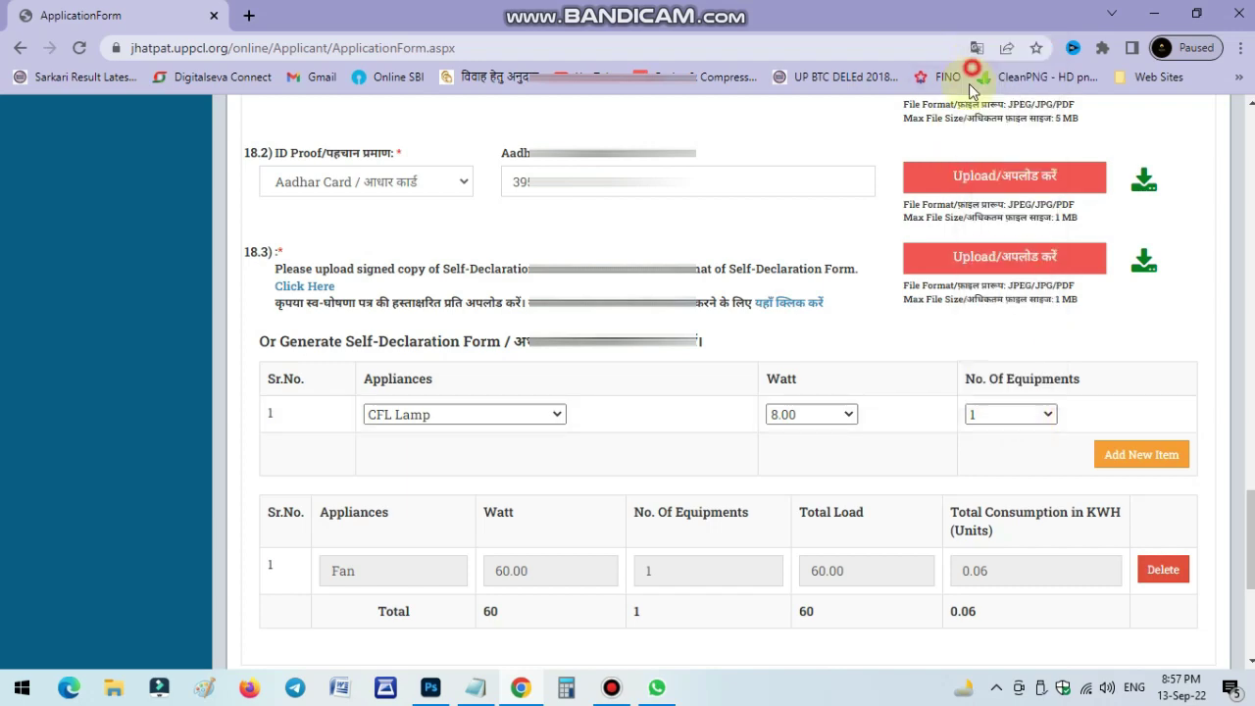
{"action": "left_click", "coordinate": [1138, 457]}
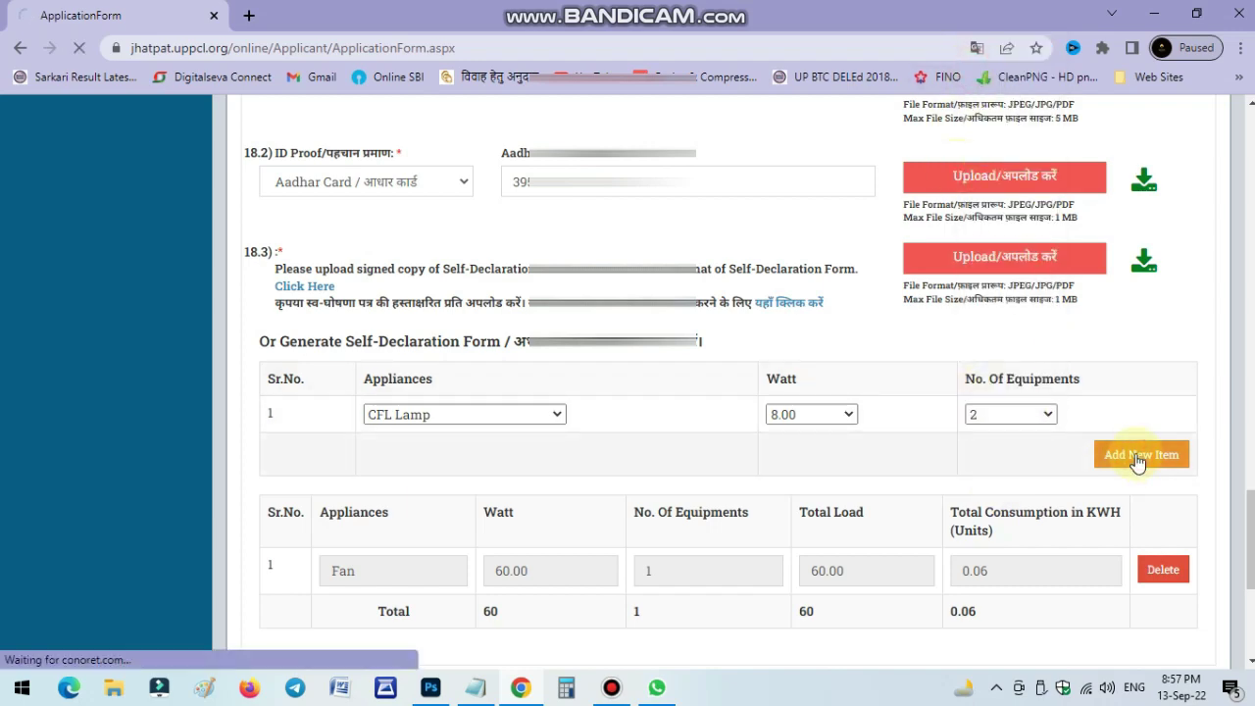
Check the 0.076 total load and tick the 'I Agree' declaration checkbox.
{"action": "scroll", "coordinate": [804, 462], "scroll_direction": "down", "scroll_amount": 2}
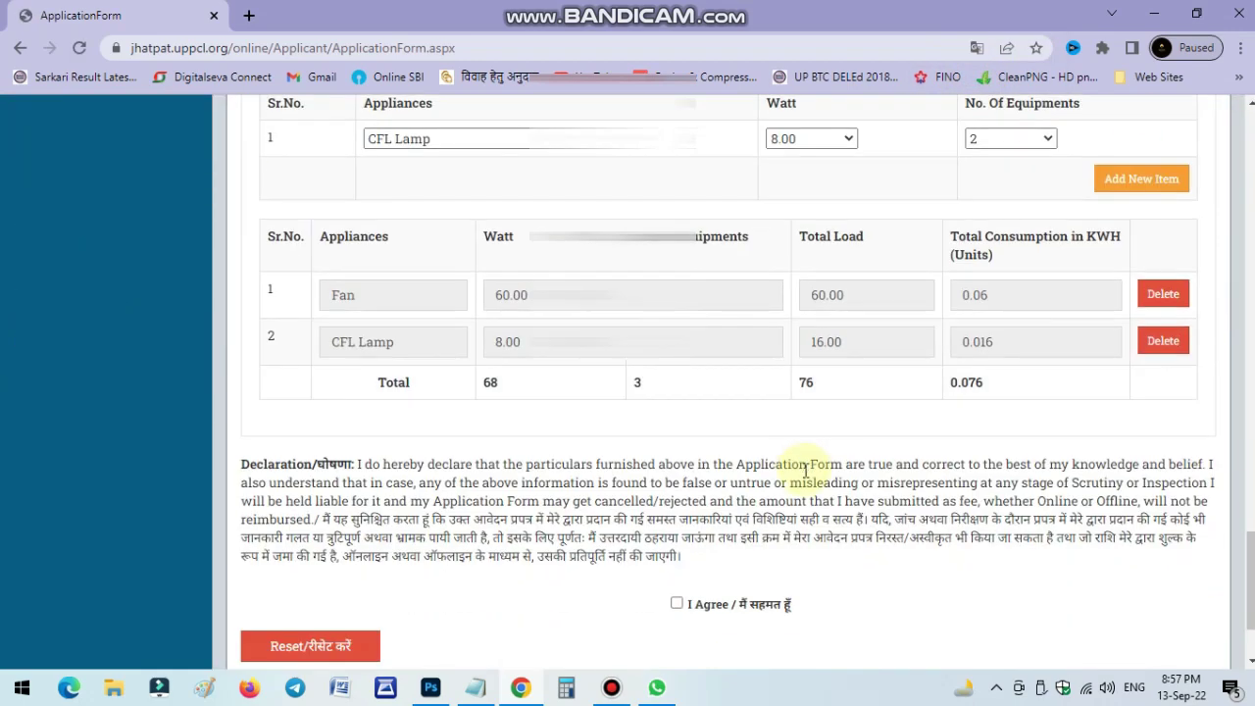
{"action": "left_click", "coordinate": [985, 388]}
{"action": "double_click", "coordinate": [985, 388]}
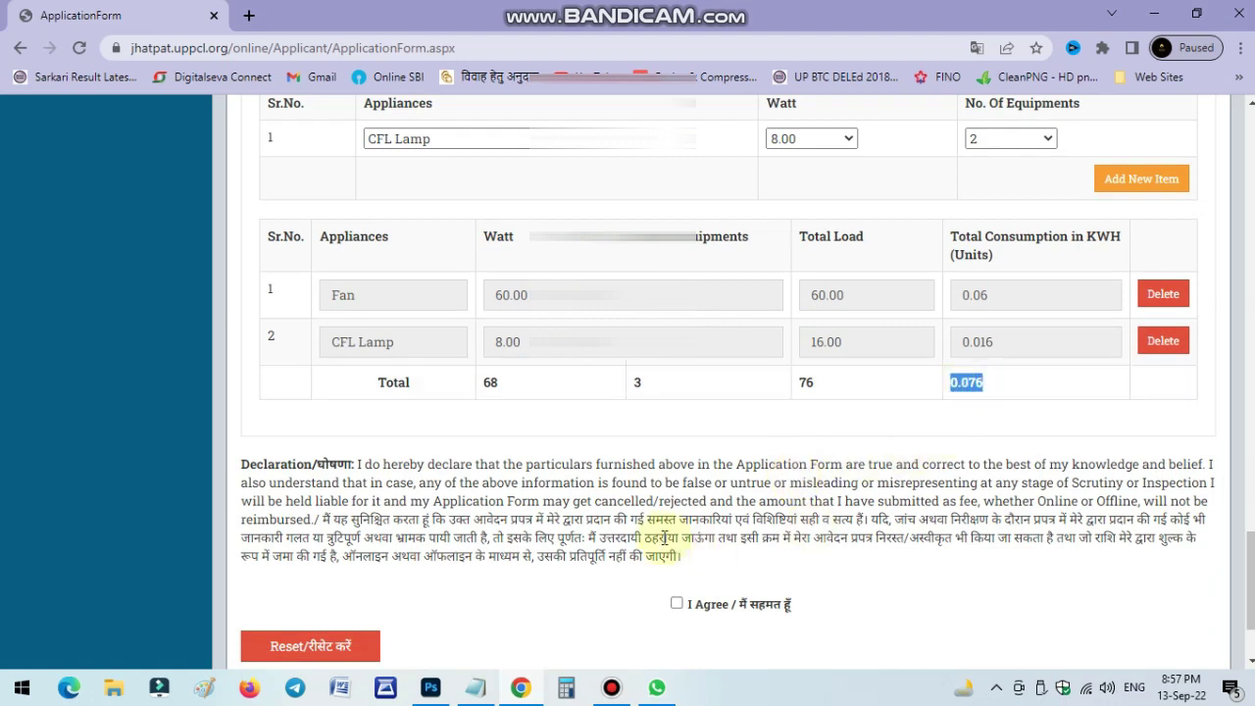
{"action": "left_click", "coordinate": [643, 571]}
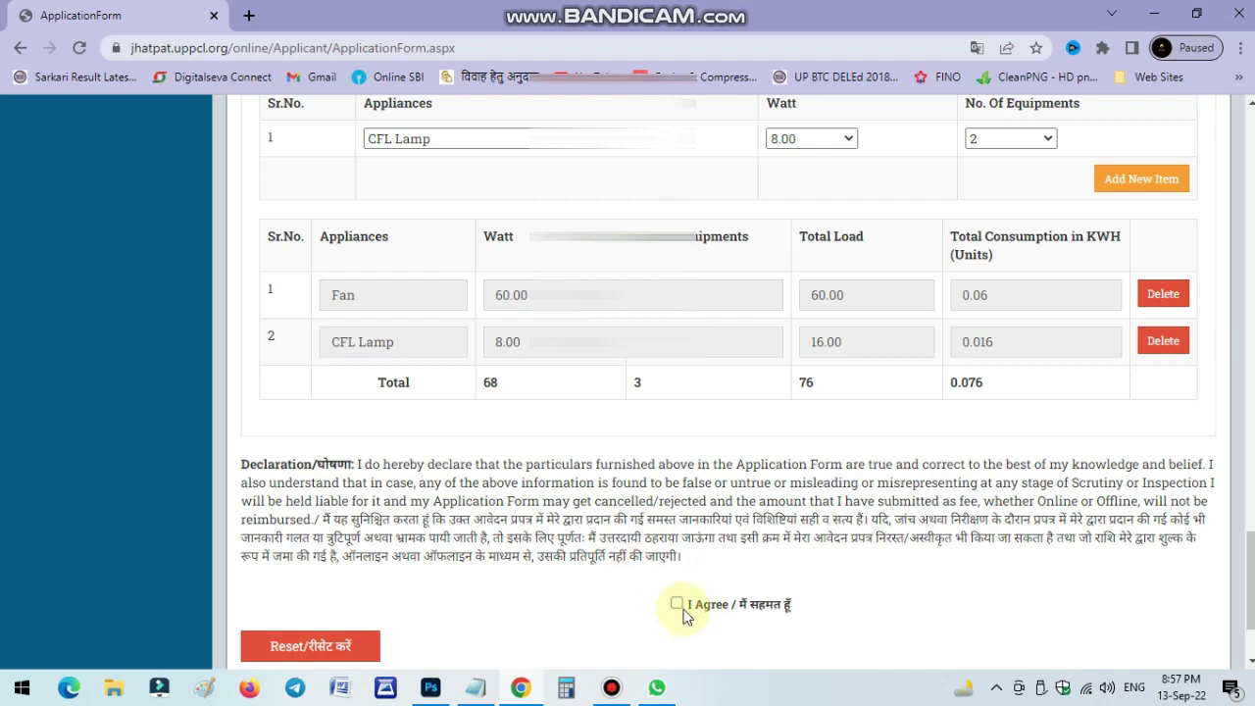
{"action": "left_click", "coordinate": [677, 606]}
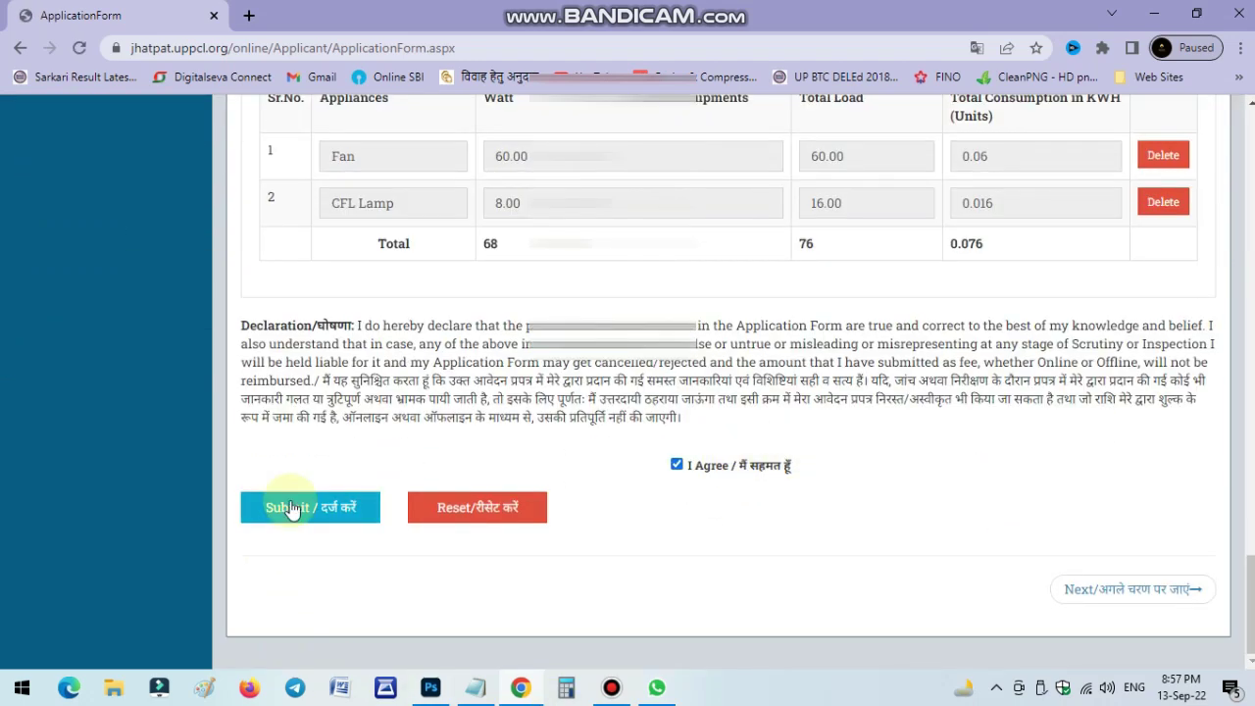
Submit the application, then cancel printing the confirmation and close the printer status window.
{"action": "left_click", "coordinate": [288, 512]}
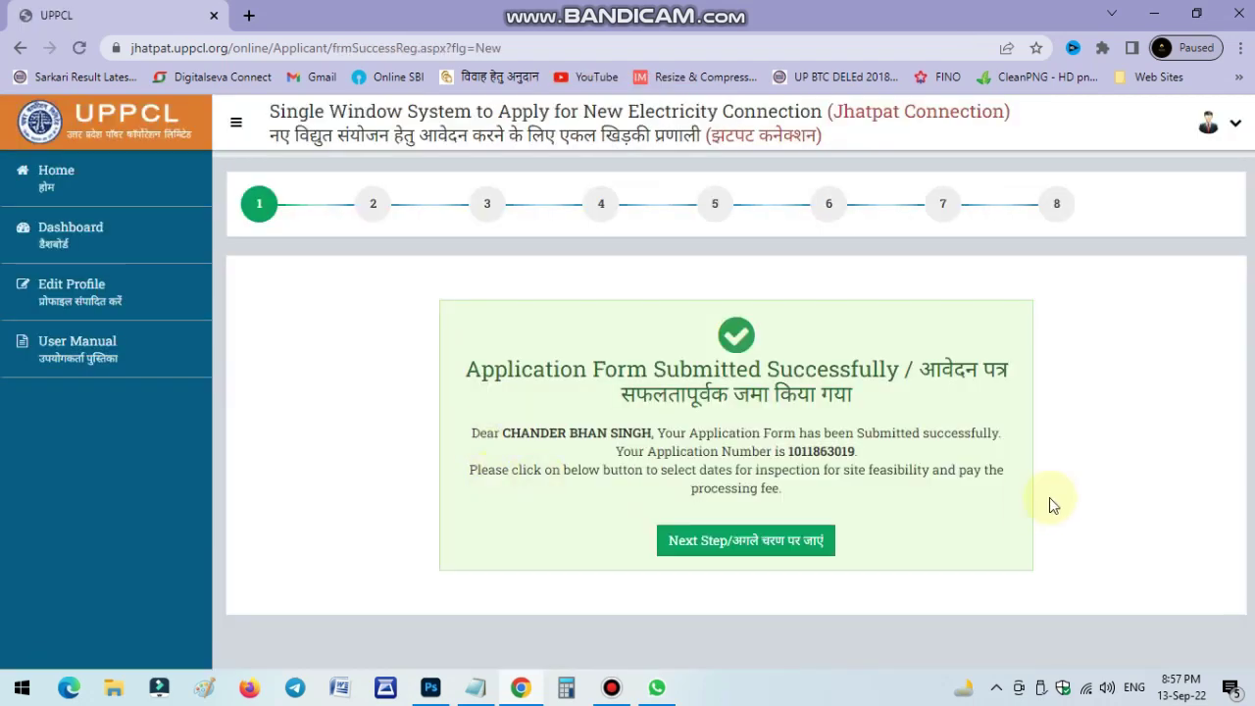
{"action": "key", "text": "ctrl+p"}
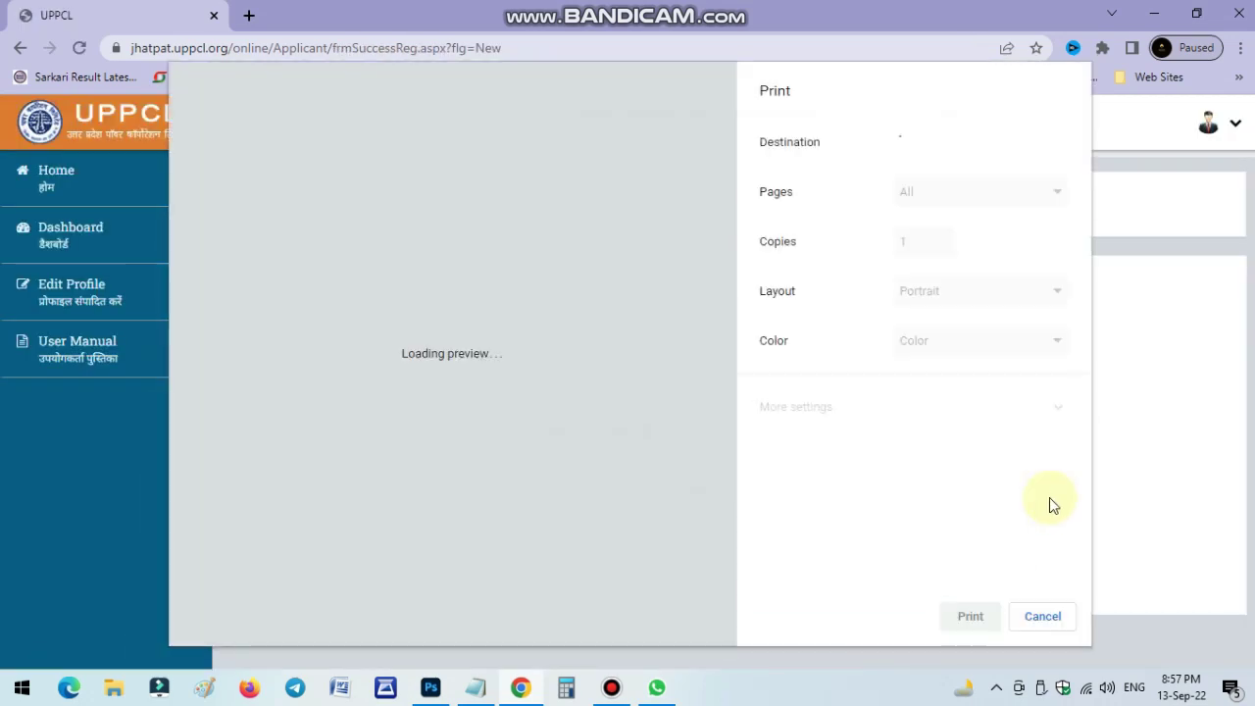
{"action": "key", "text": "Return"}
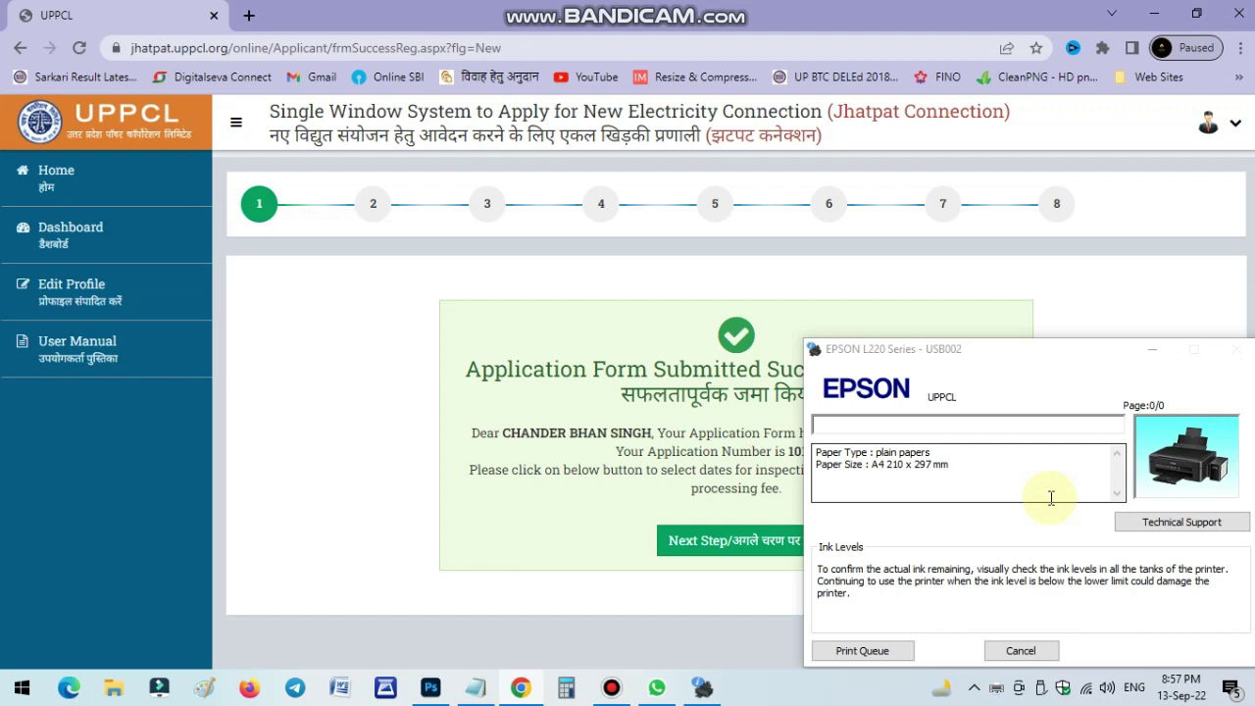
{"action": "left_click", "coordinate": [1153, 351]}
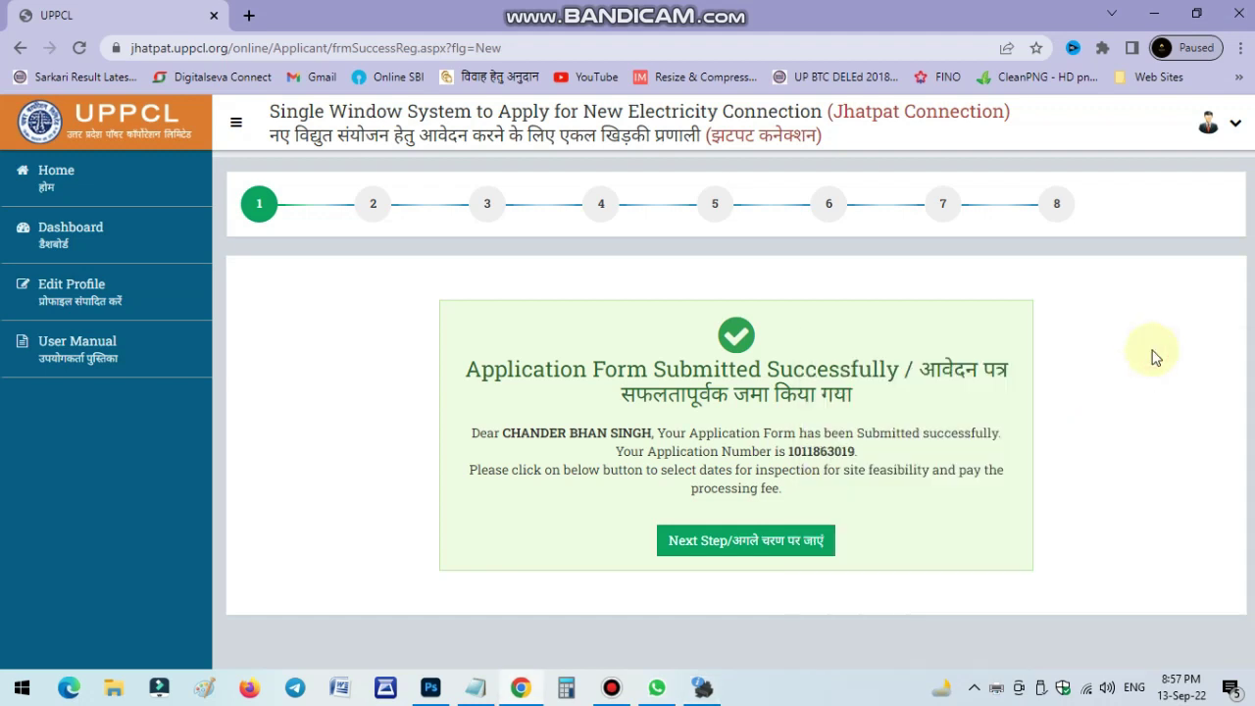
Move on from the submission page to the processing fee step.
{"action": "left_click", "coordinate": [753, 549]}
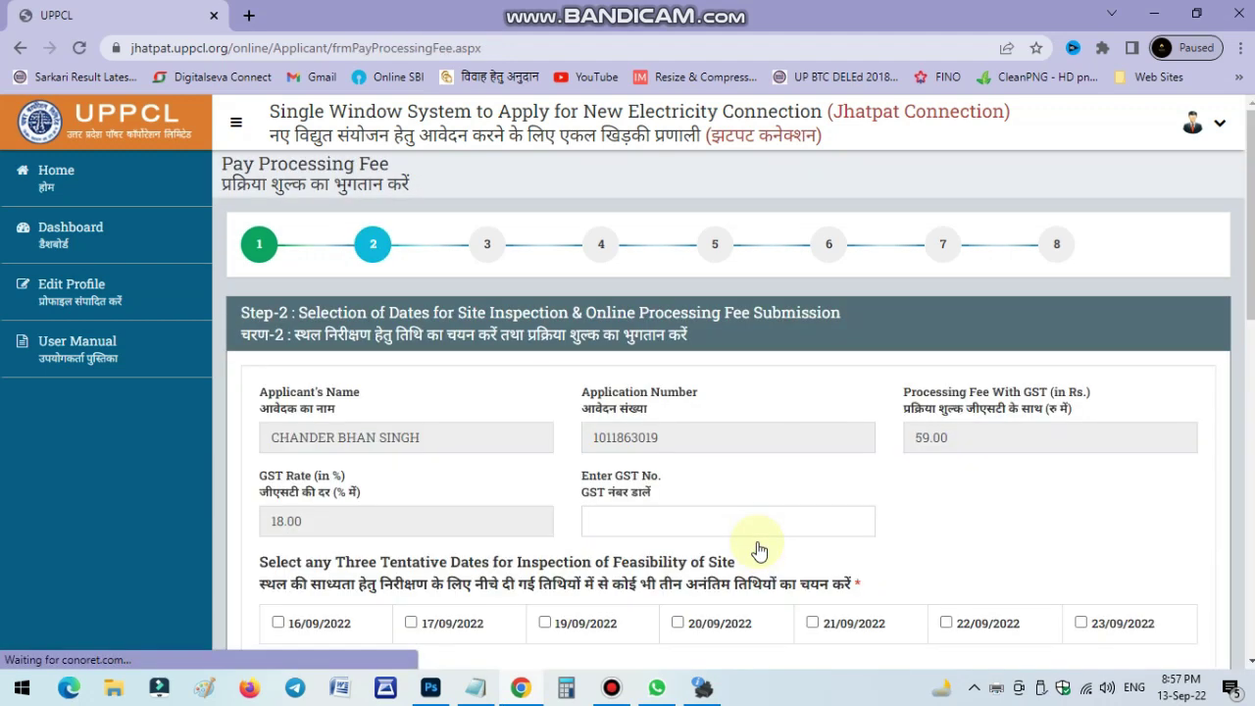
{"action": "scroll", "coordinate": [725, 441], "scroll_direction": "down", "scroll_amount": 1}
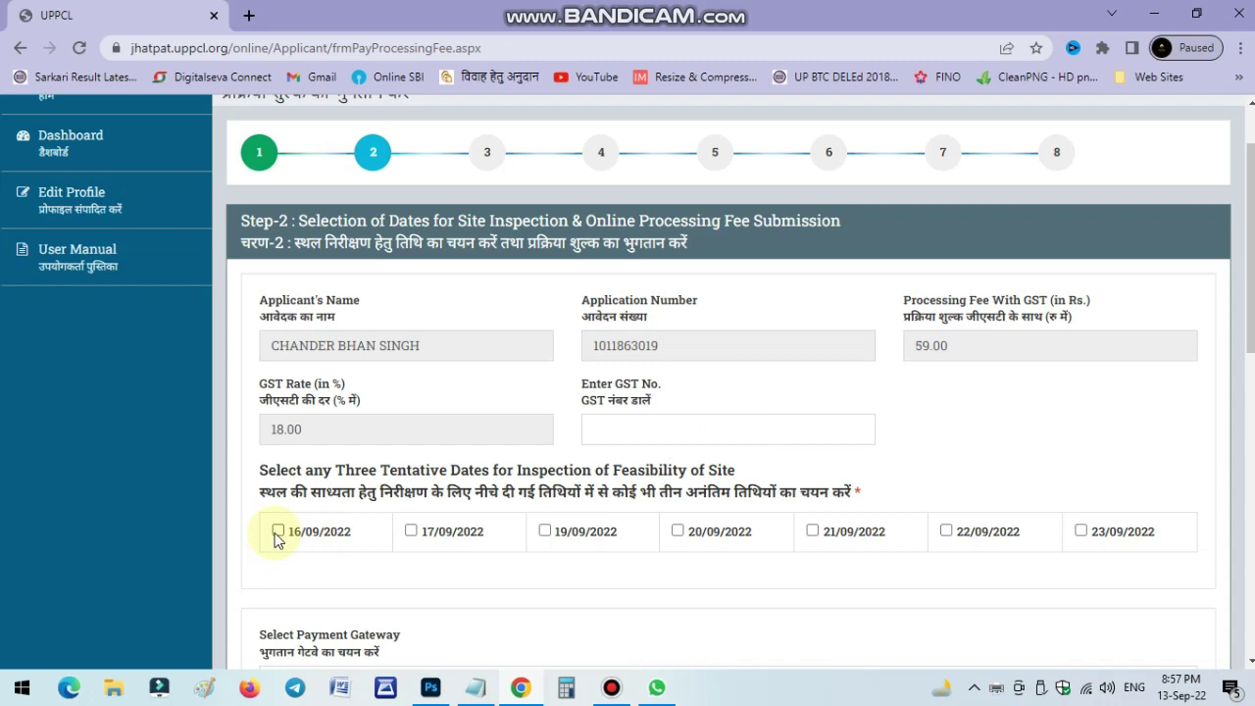
{"action": "left_click", "coordinate": [611, 690]}
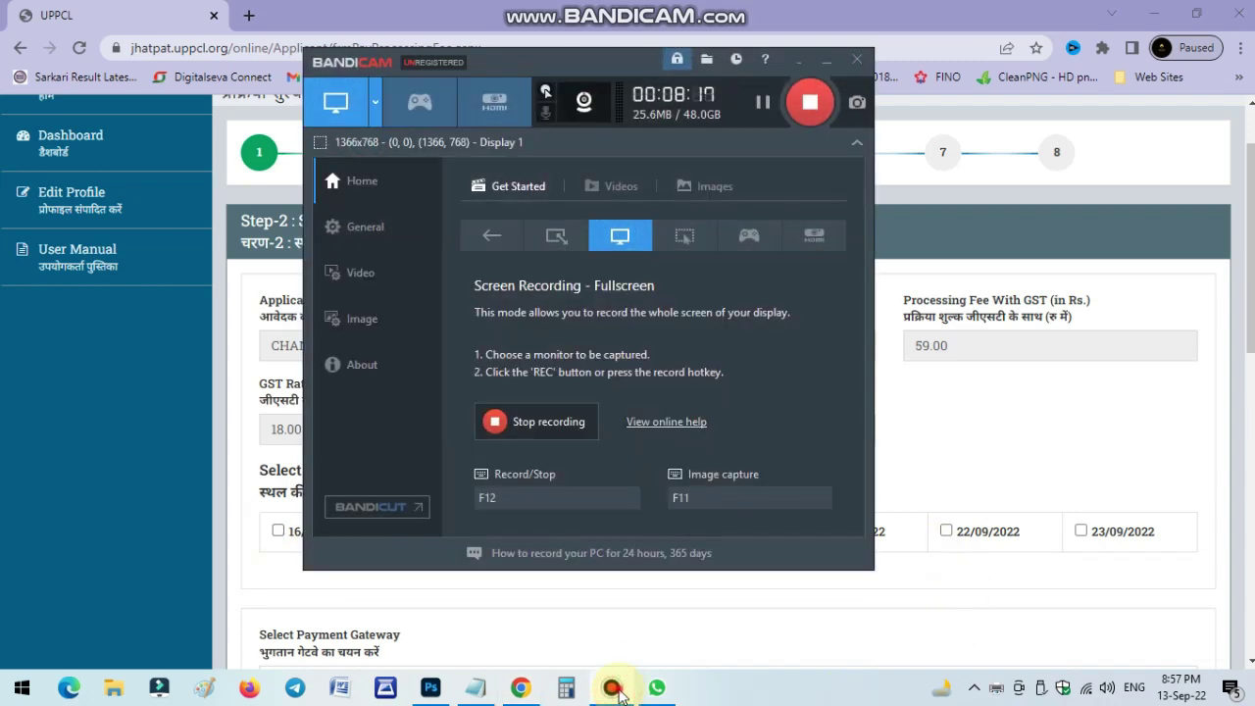
{"action": "left_click", "coordinate": [612, 689]}
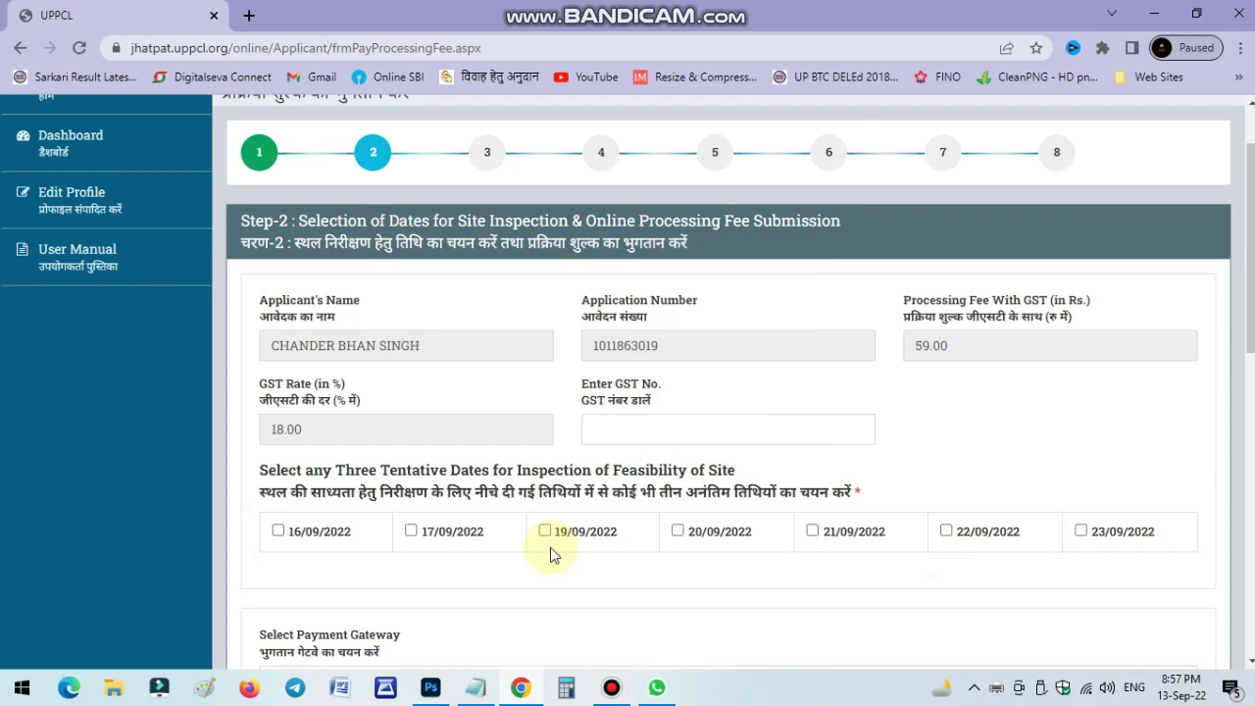
Select 16/09/2022, 17/09/2022 and 19/09/2022 as inspection dates.
{"action": "scroll", "coordinate": [476, 533], "scroll_direction": "down", "scroll_amount": 2}
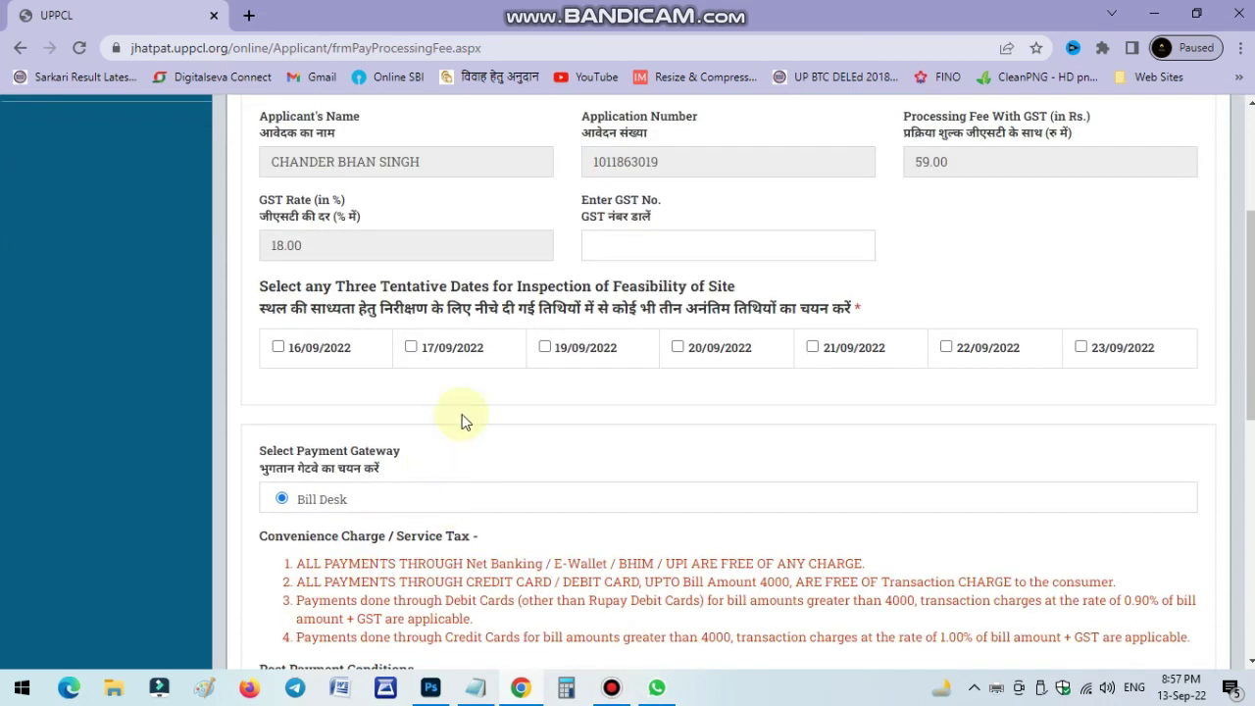
{"action": "left_click", "coordinate": [279, 347]}
{"action": "left_click", "coordinate": [411, 347]}
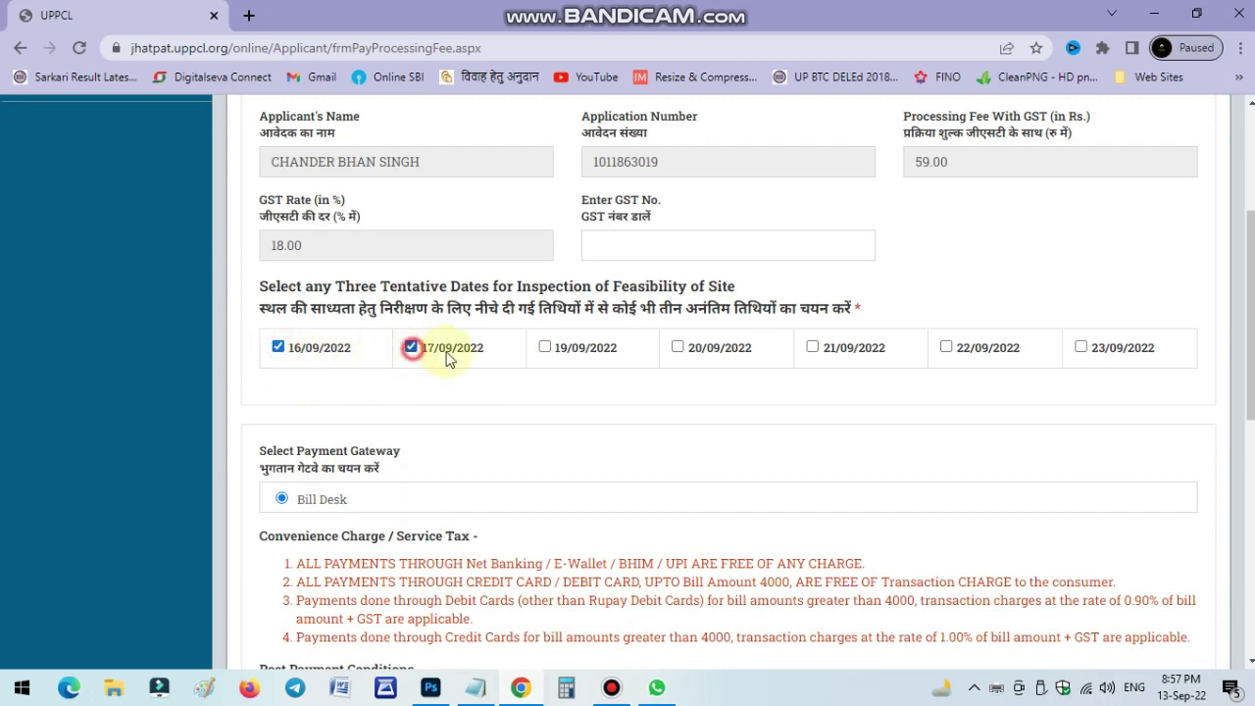
{"action": "left_click", "coordinate": [546, 348]}
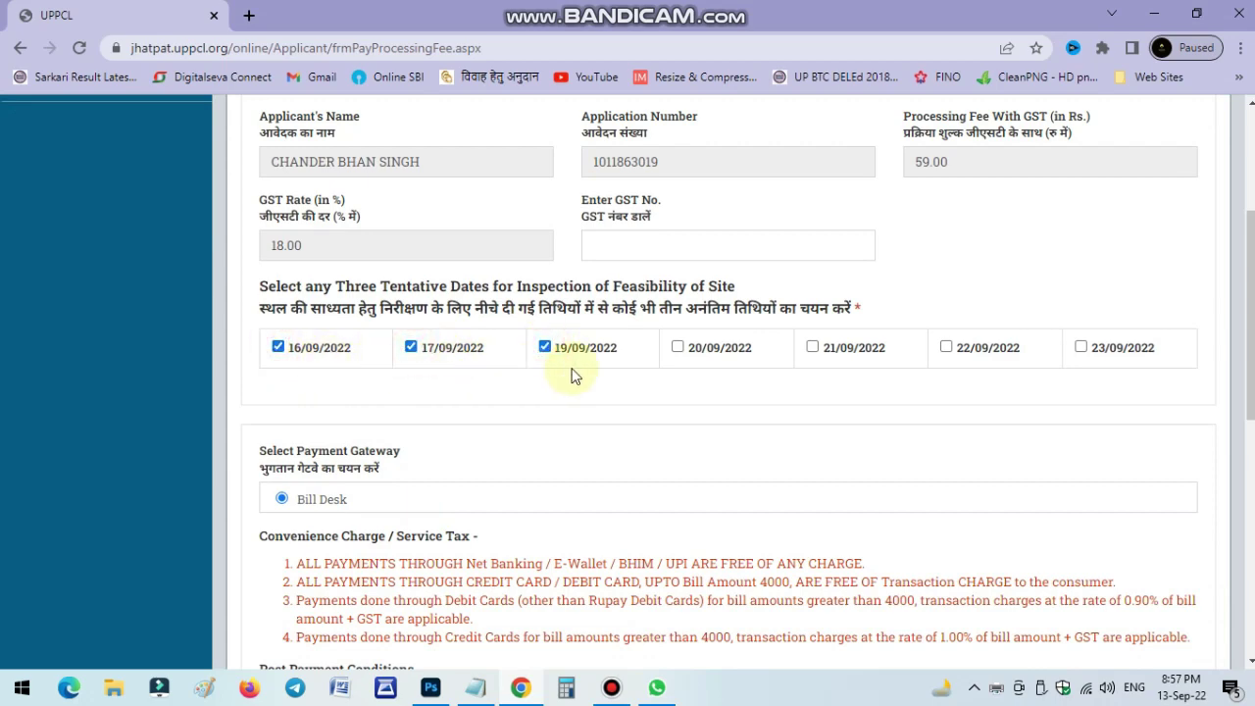
Agree to the payment terms and proceed to pay the processing fee.
{"action": "scroll", "coordinate": [578, 365], "scroll_direction": "down", "scroll_amount": 3}
{"action": "scroll", "coordinate": [577, 365], "scroll_direction": "down", "scroll_amount": 4}
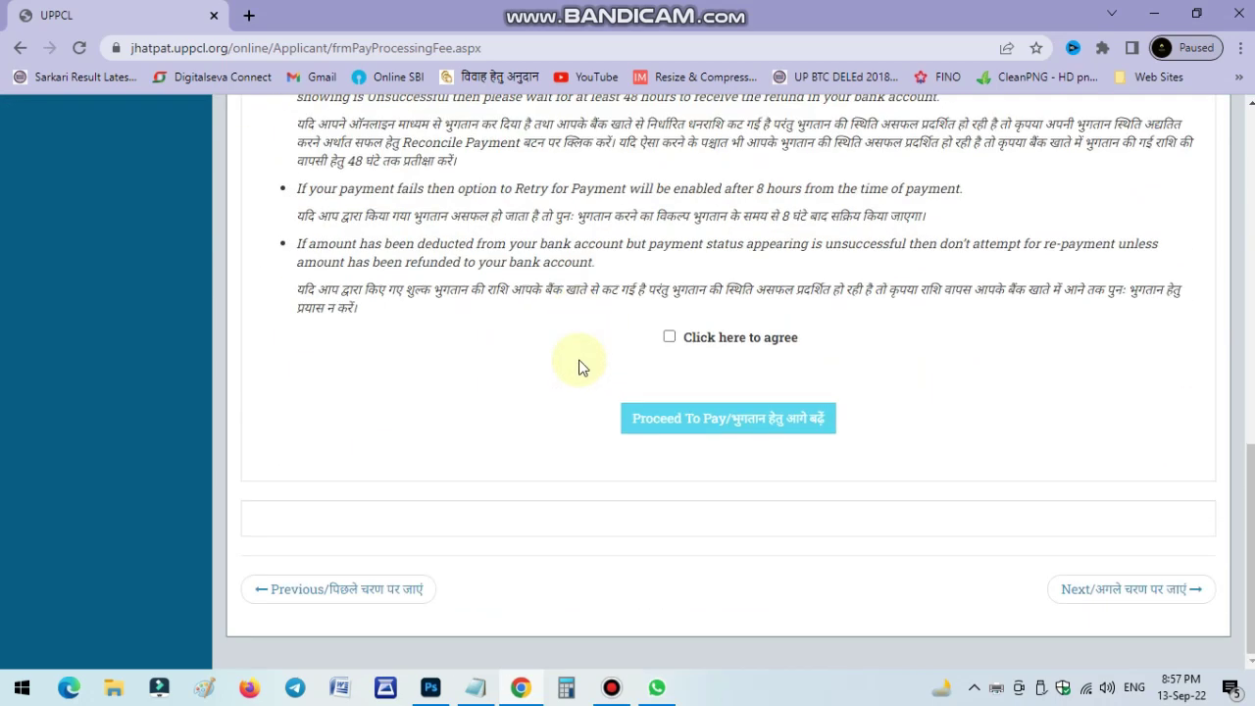
{"action": "left_click", "coordinate": [670, 339]}
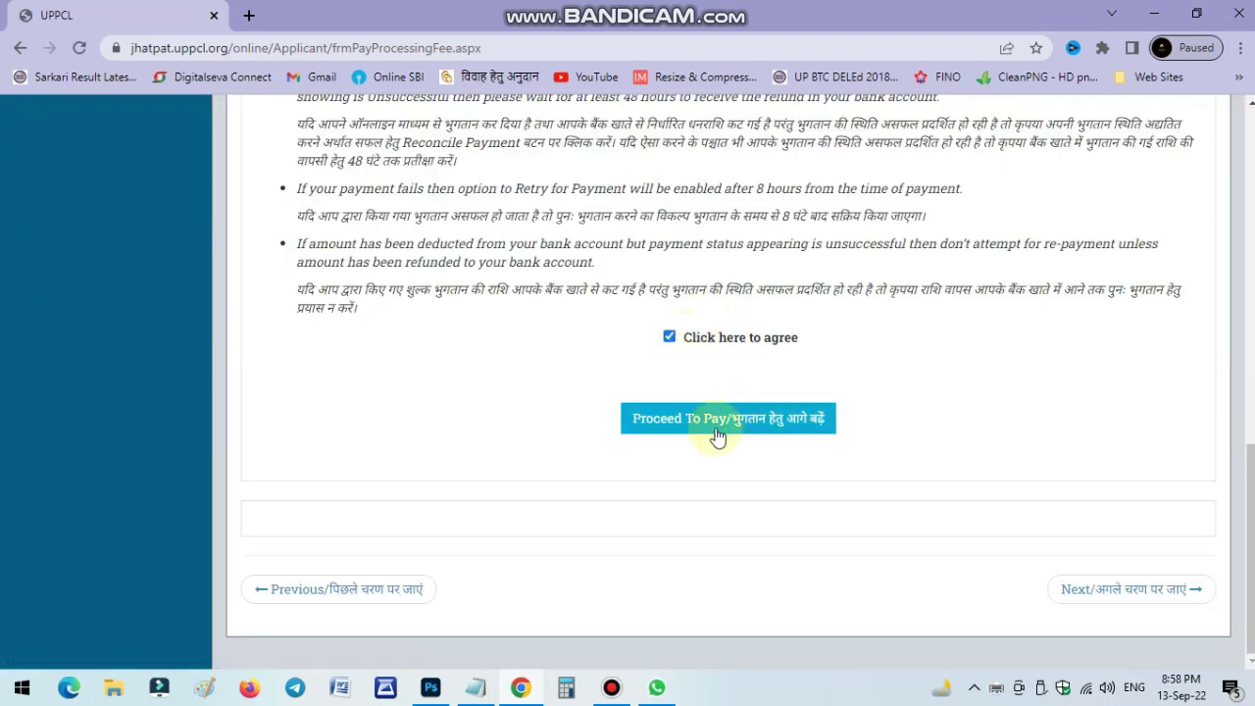
{"action": "left_click", "coordinate": [716, 427]}
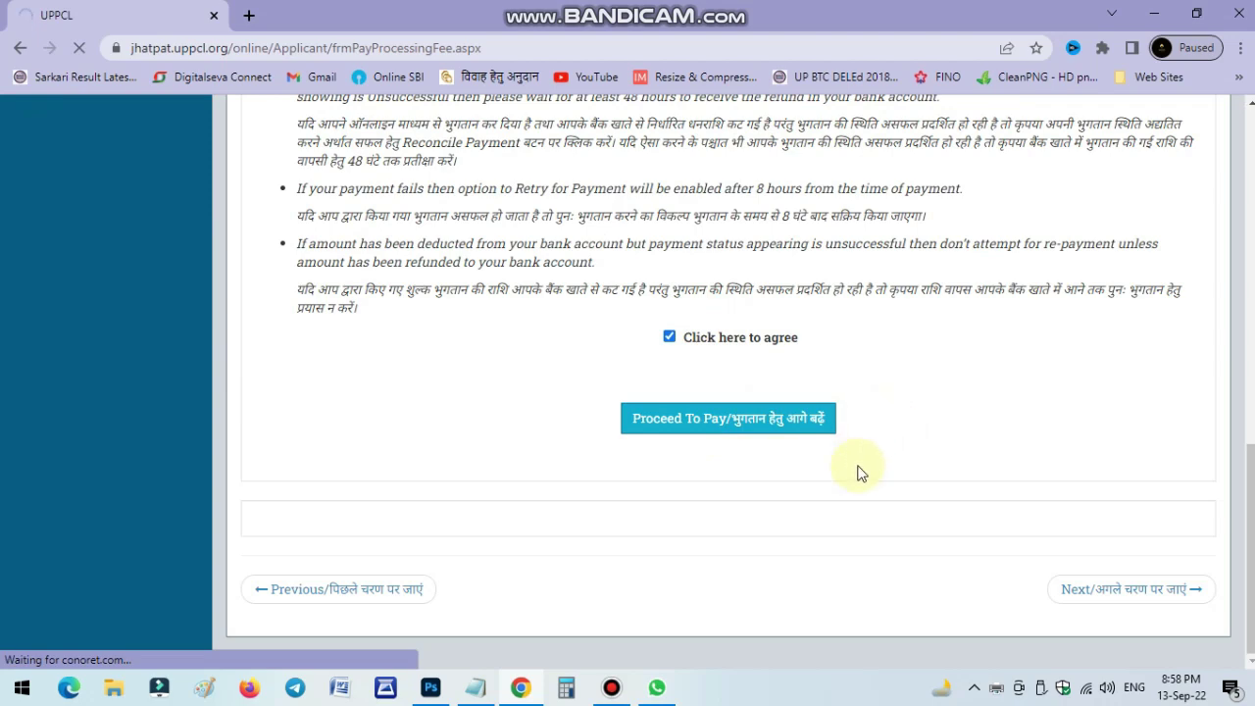
{"action": "scroll", "coordinate": [860, 477], "scroll_direction": "up", "scroll_amount": 10}
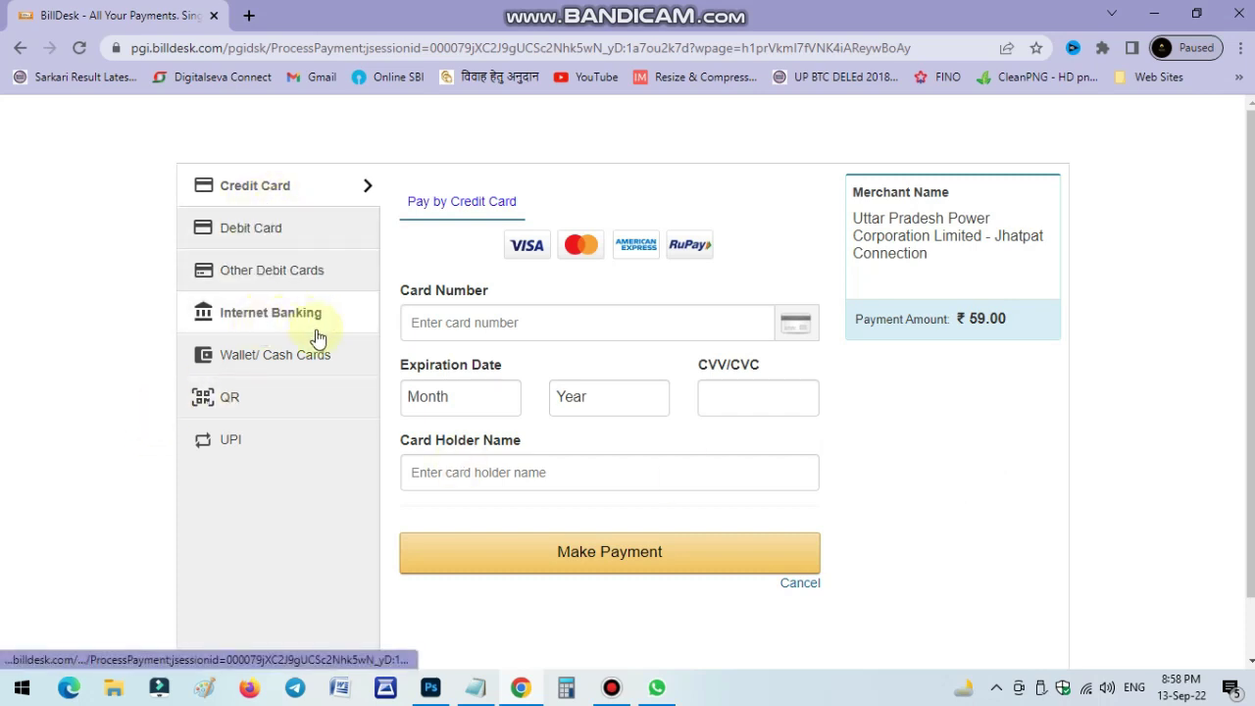
Pay the ₹59 fee on BillDesk with the BHIM UPI QR code, accepting zero convenience fee.
{"action": "left_click", "coordinate": [279, 400]}
{"action": "left_click", "coordinate": [433, 292]}
{"action": "left_click", "coordinate": [513, 392]}
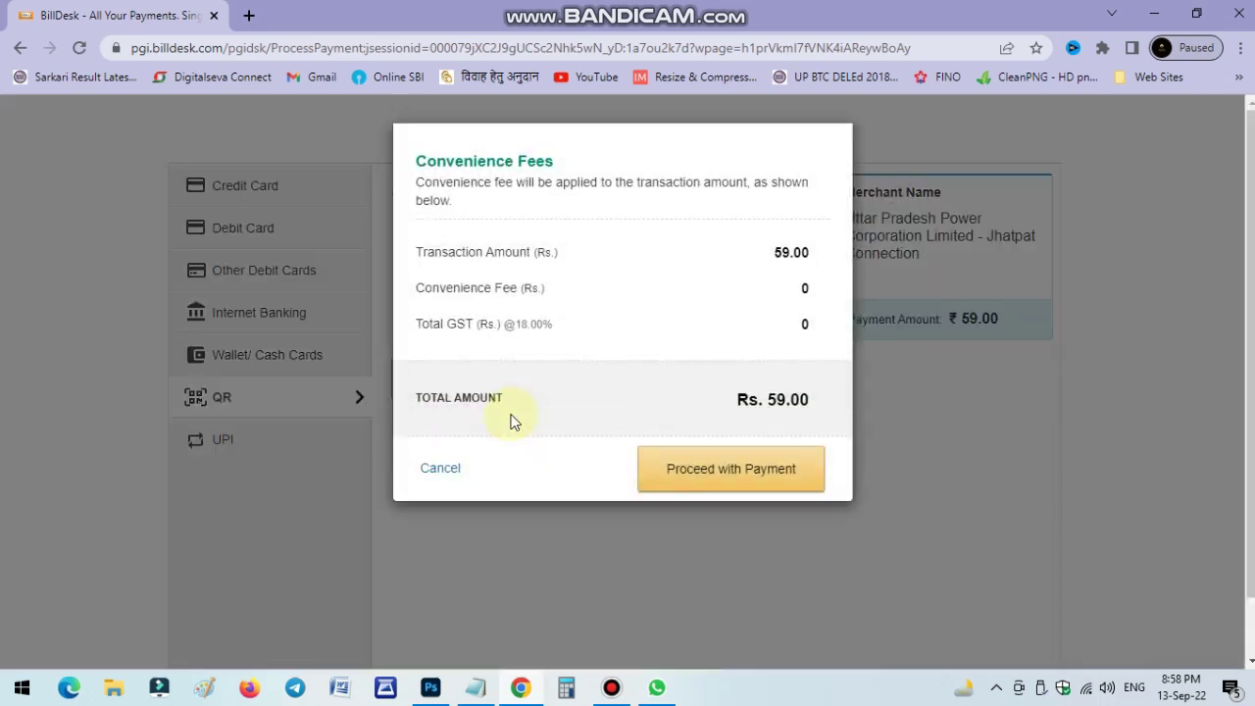
{"action": "left_click", "coordinate": [769, 470]}
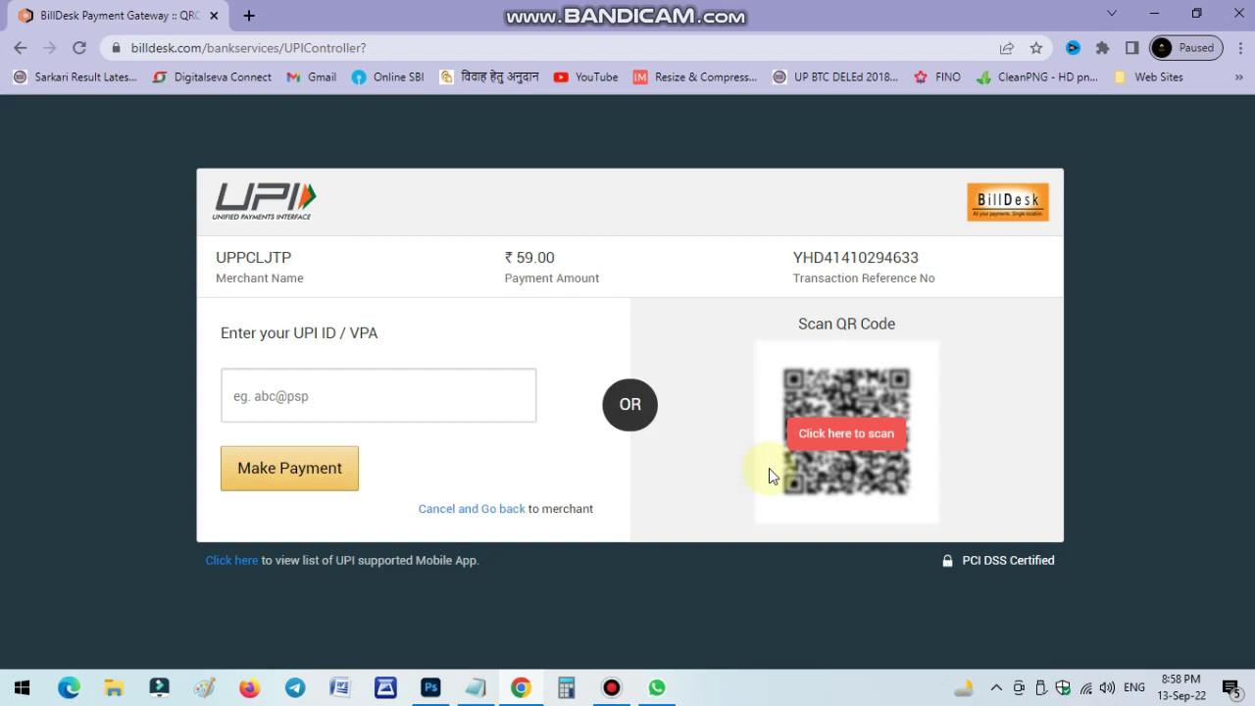
{"action": "left_click", "coordinate": [854, 435]}
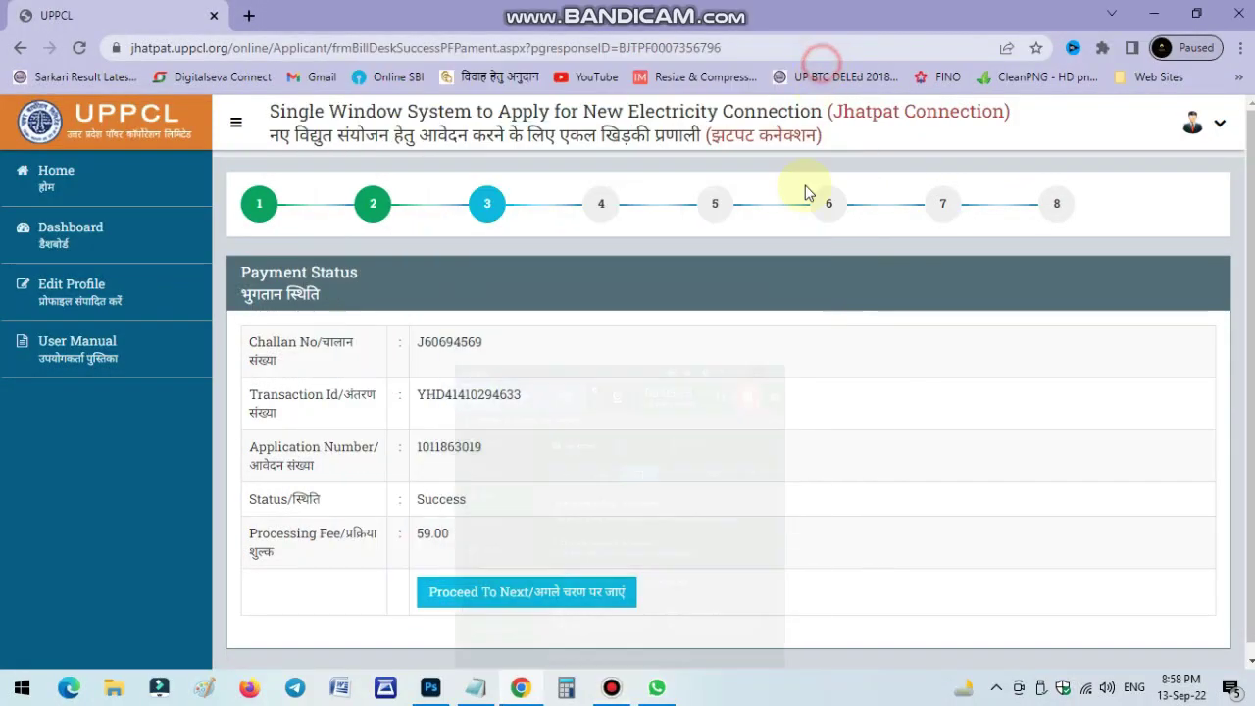
Proceed from Payment Status to the Step-3 Connection Feasibility Status page.
{"action": "left_click", "coordinate": [628, 585]}
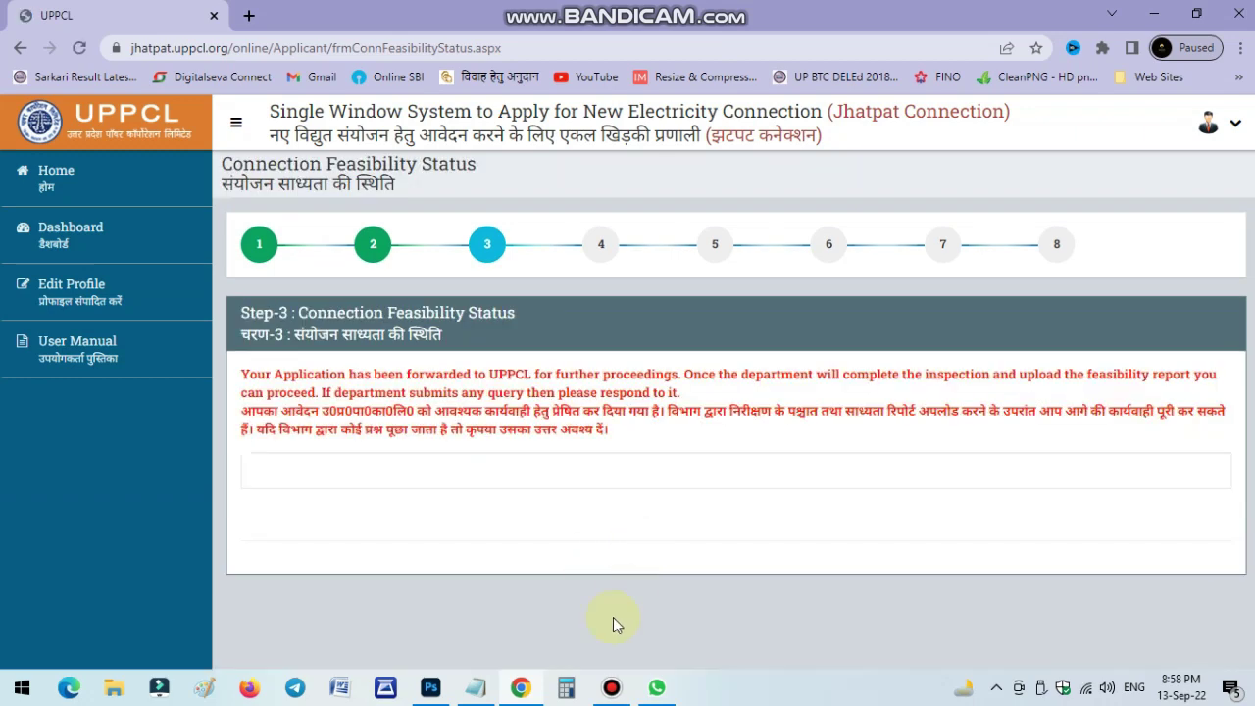
{"action": "left_click", "coordinate": [611, 689]}
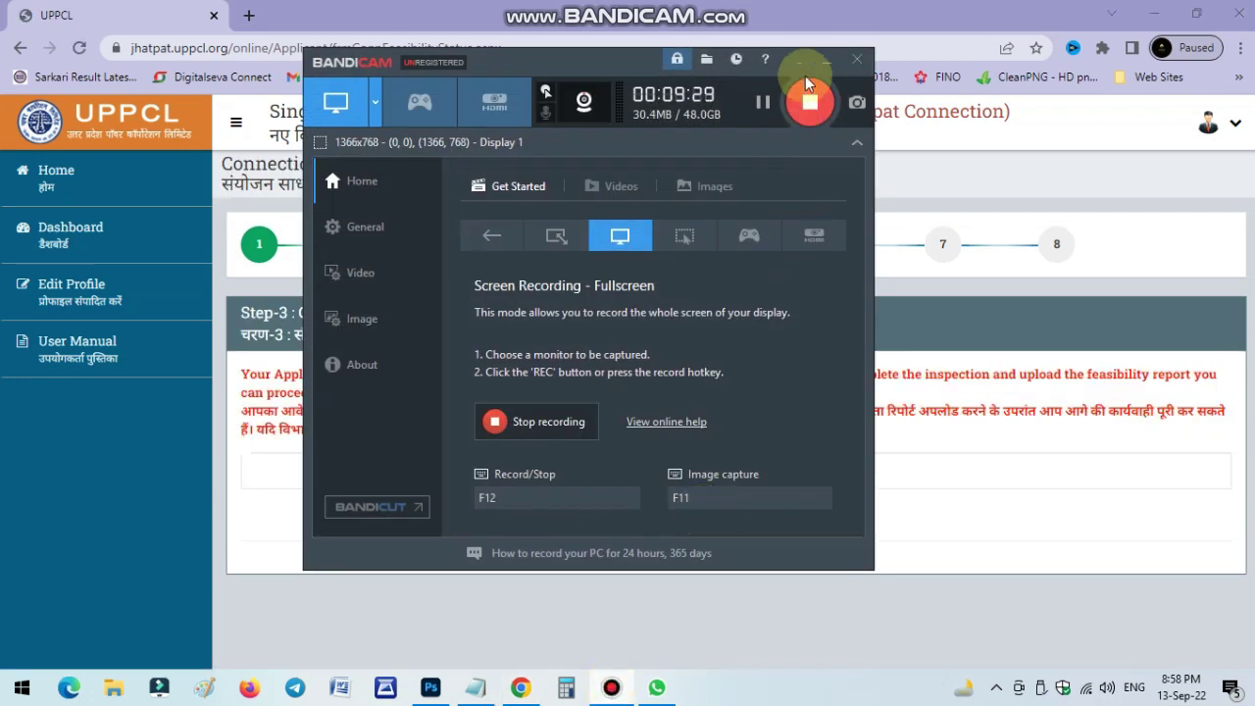
{"action": "left_click", "coordinate": [827, 61]}
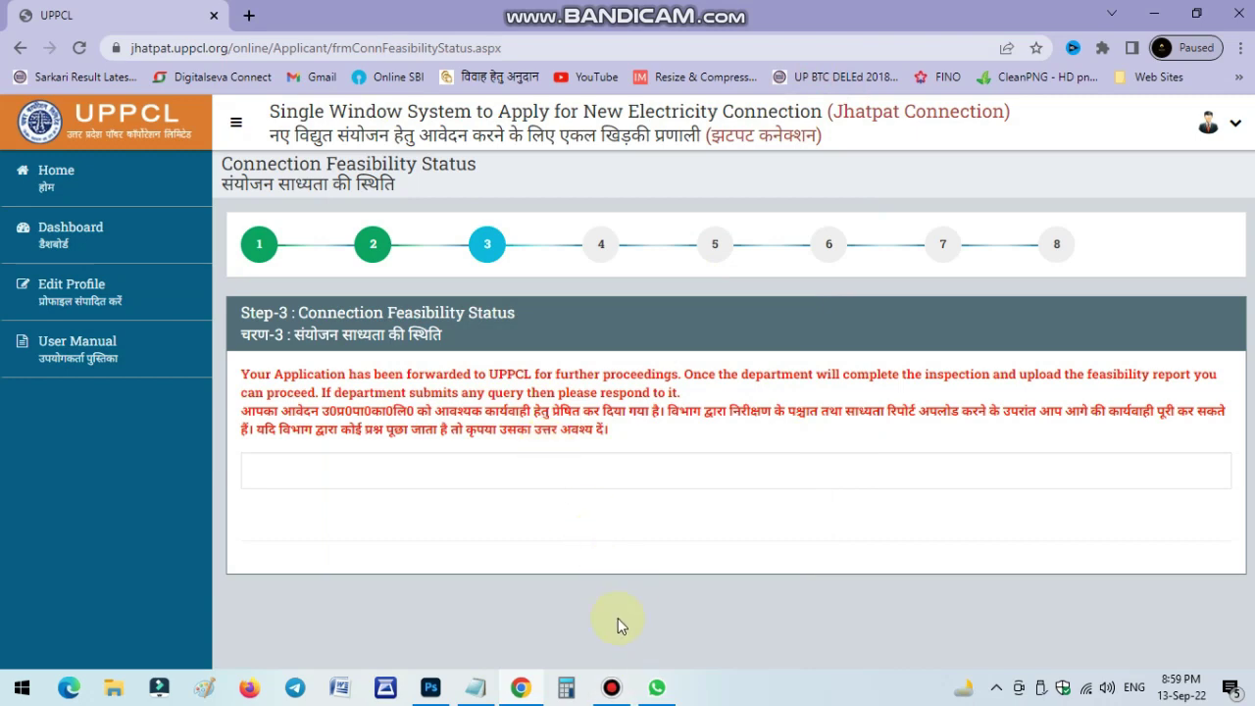
{"action": "left_click", "coordinate": [611, 687]}
{"action": "left_click", "coordinate": [611, 688]}
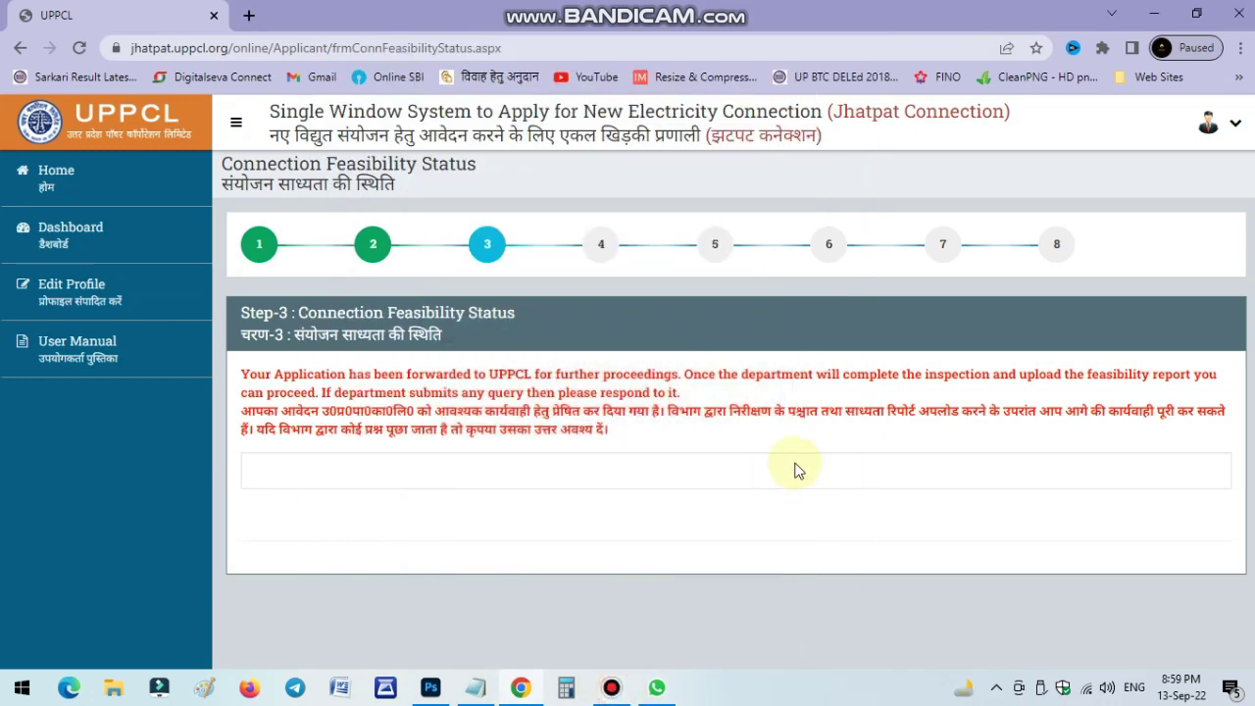